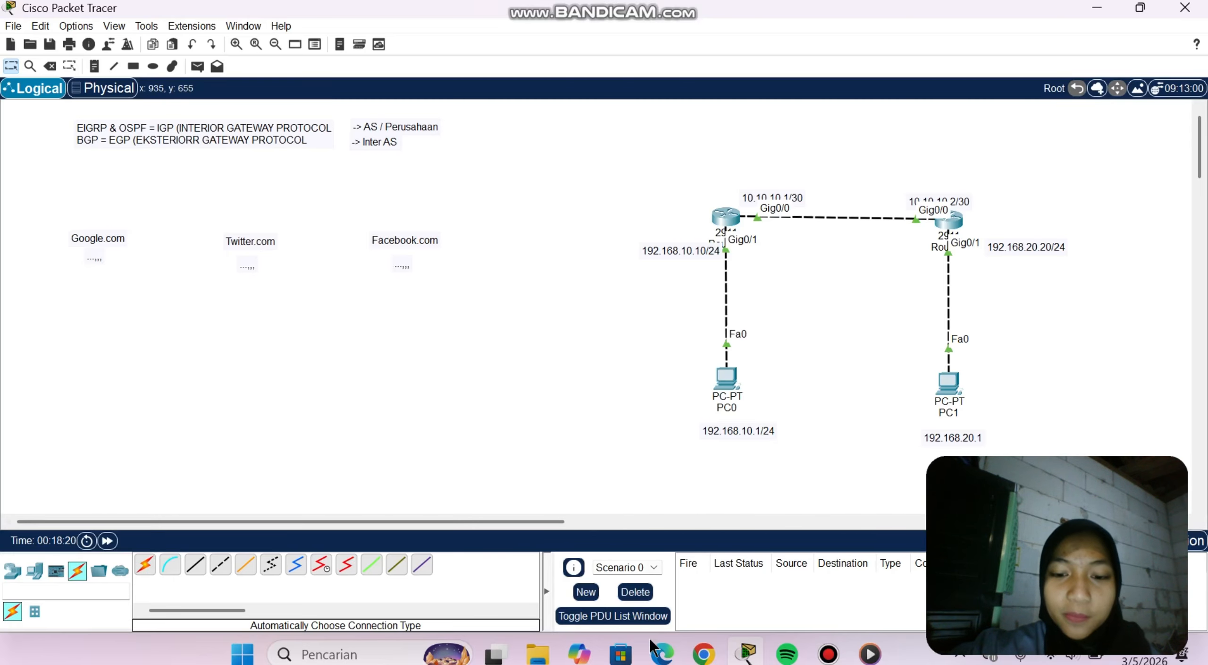
Step: Switch to Microsoft Edge and open bgp.he.net in a new browser tab
left_click(662, 656)
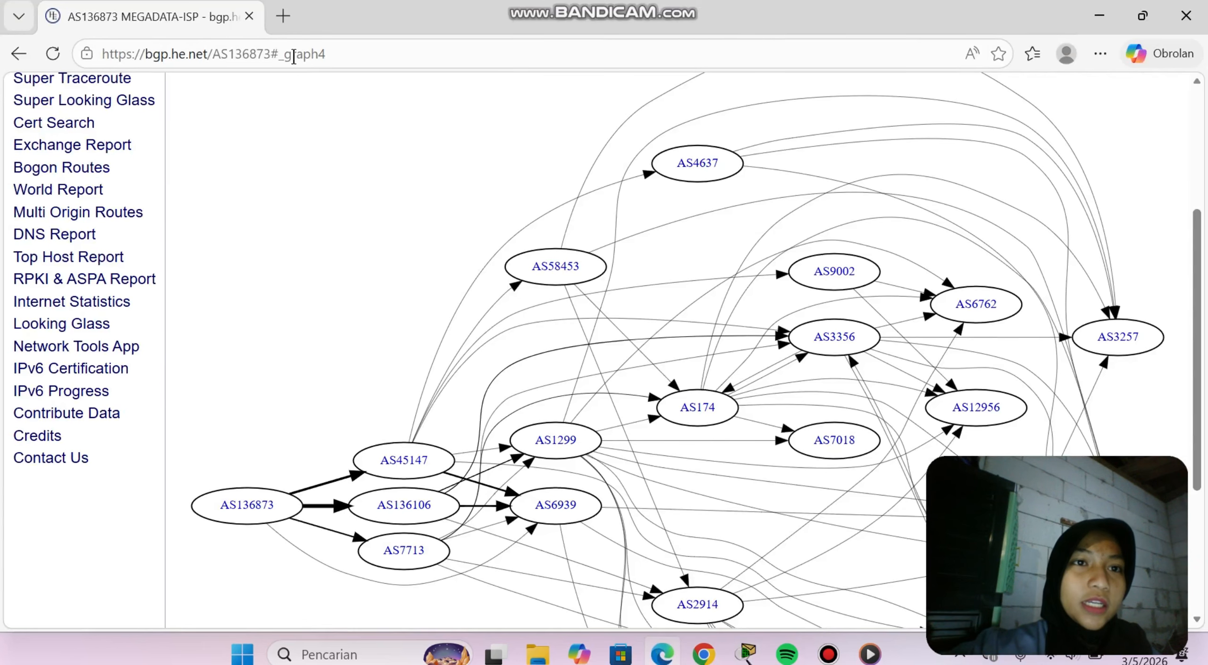
left_click(283, 17)
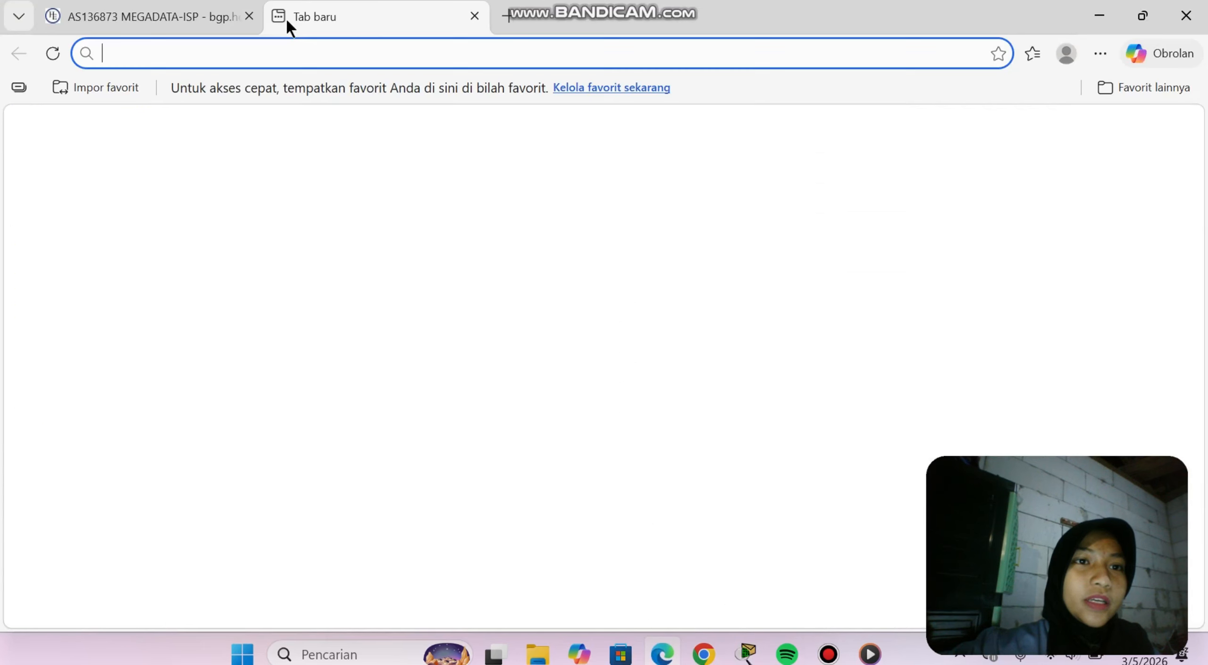
type("b")
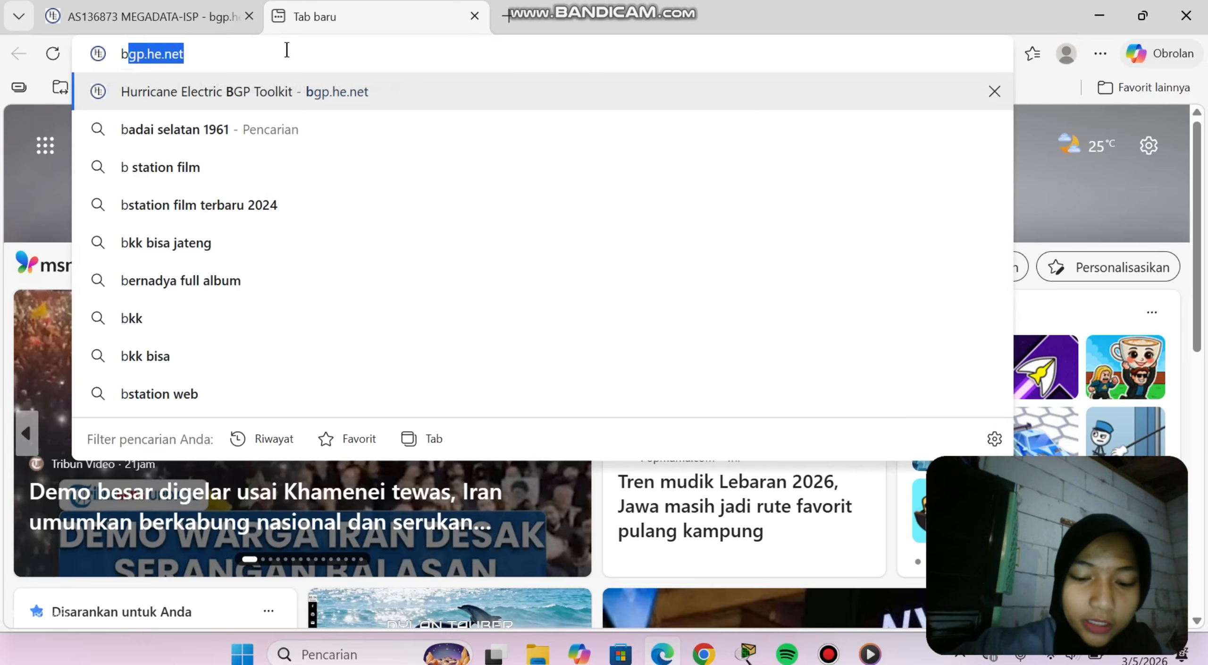
type("gp.")
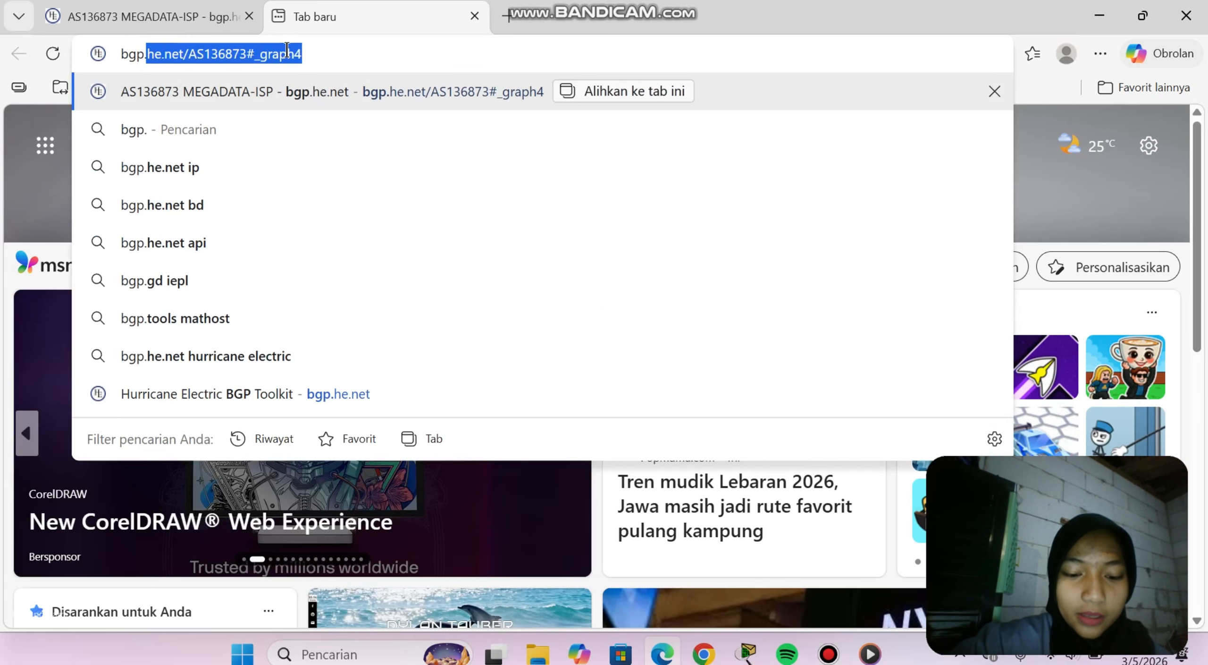
type("he.ne")
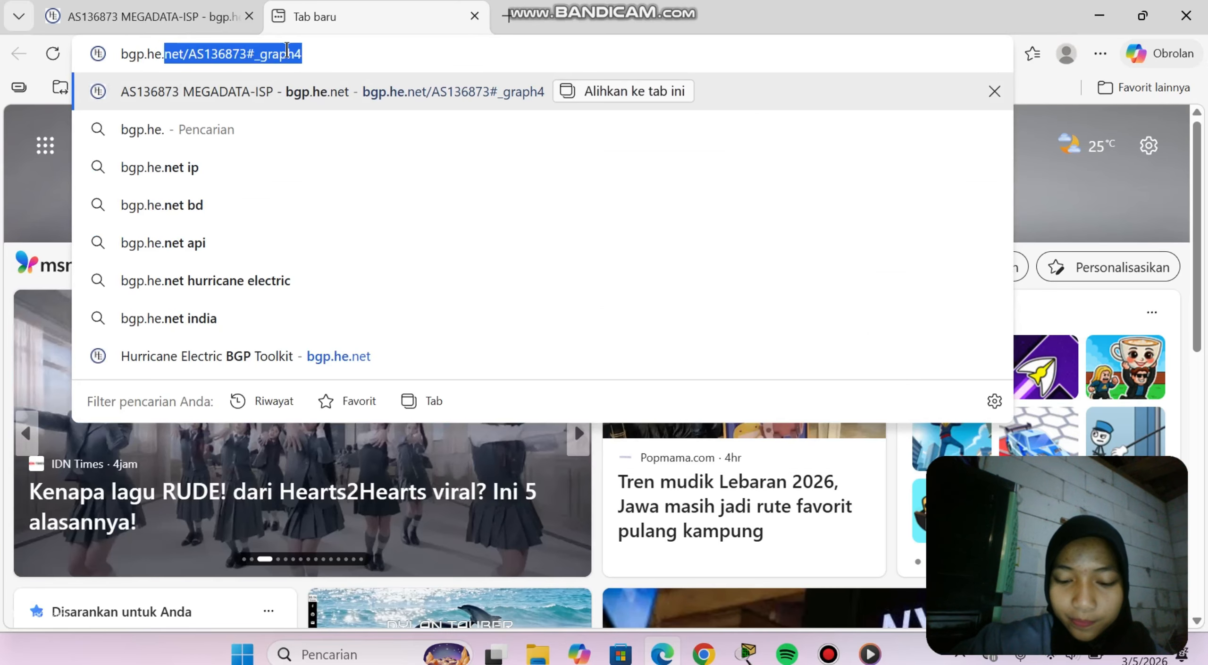
type("t")
key("Return")
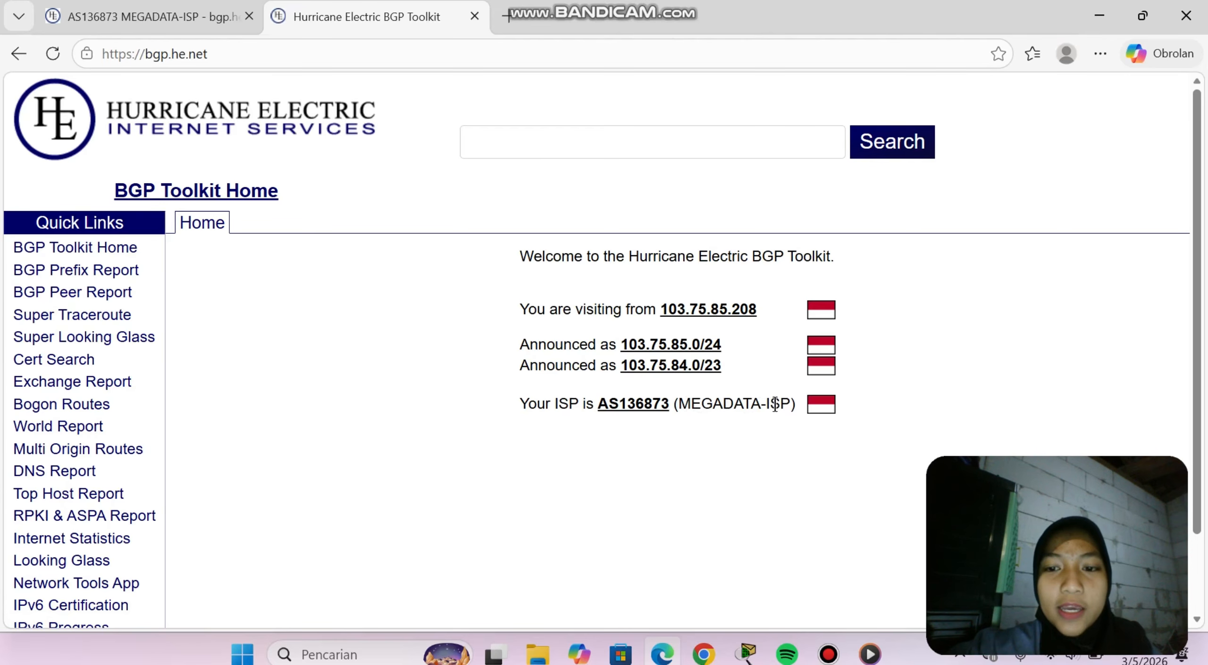
Step: Open the detail page of the ISP's AS136873 and review its AS information and peer charts
left_click(643, 410)
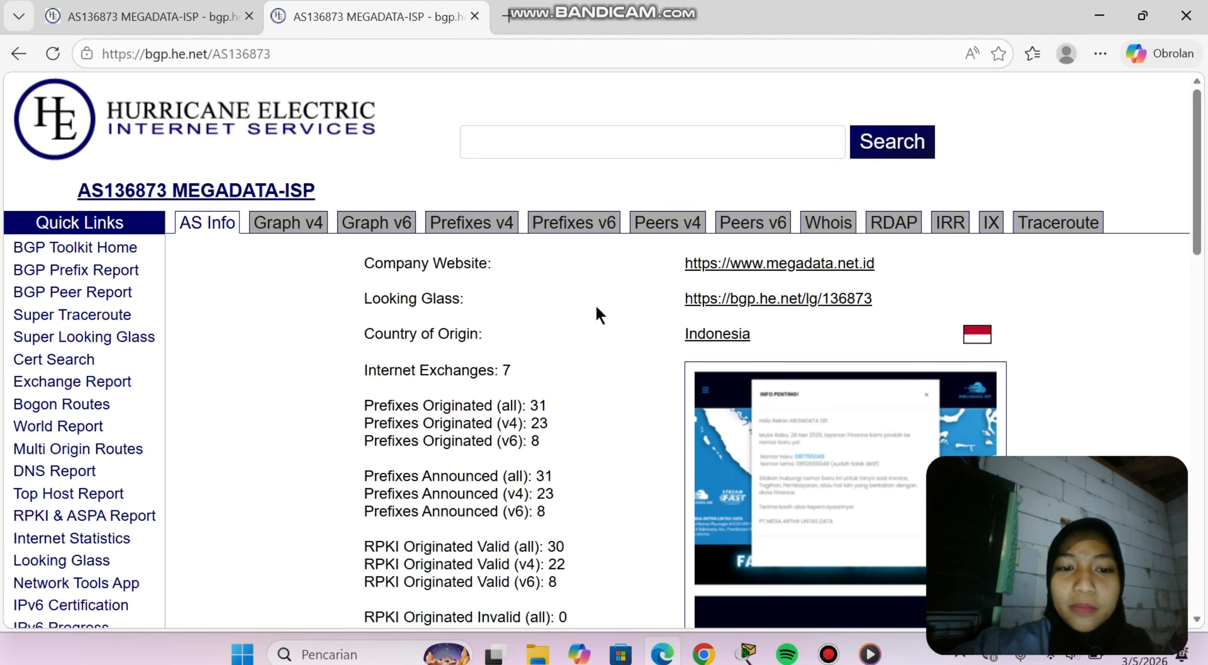
scroll(456, 399, "down", 3)
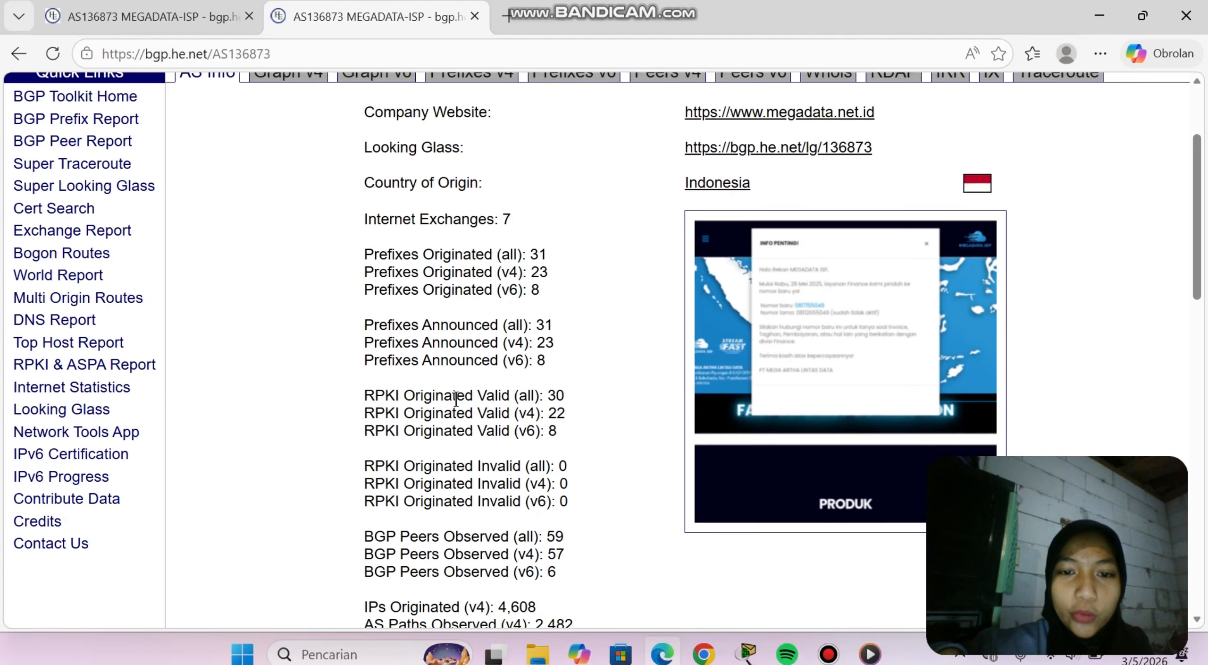
scroll(456, 399, "down", 5)
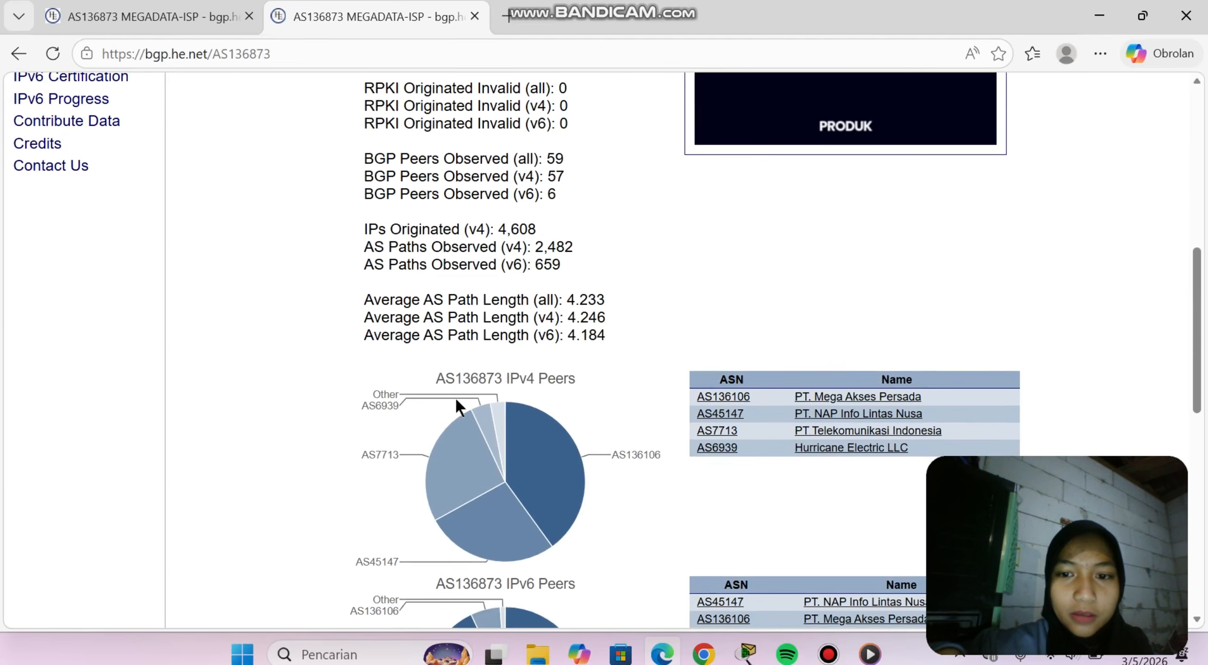
scroll(455, 396, "down", 4)
scroll(455, 396, "up", 15)
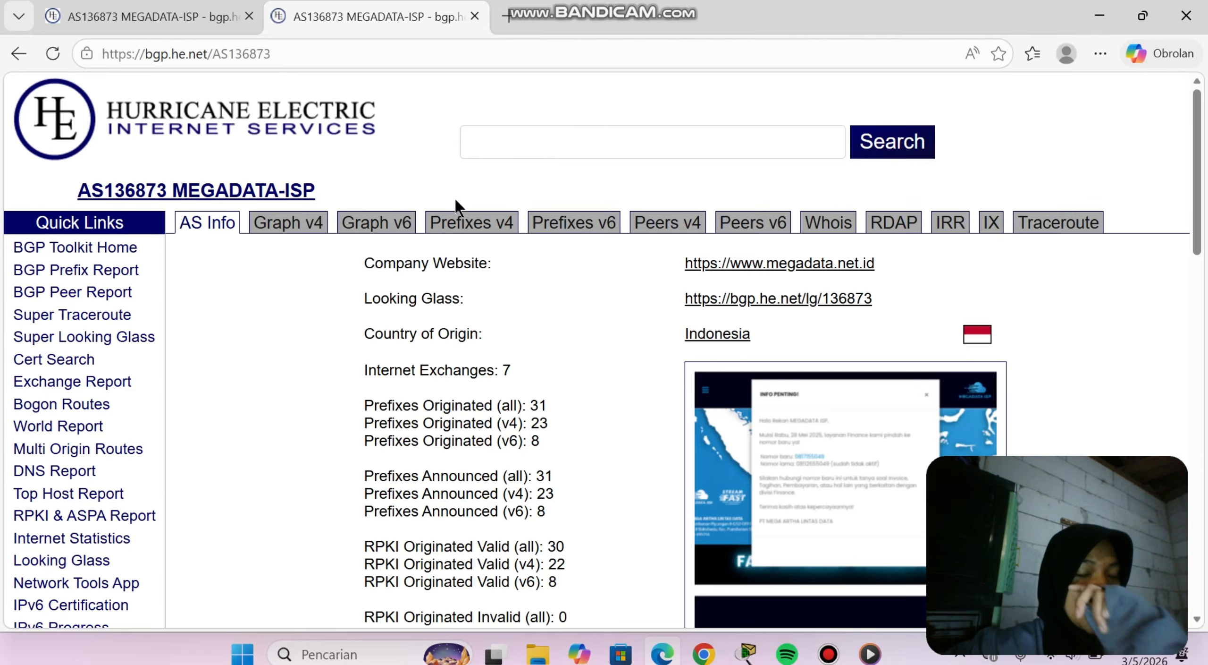
Step: Display the IPv4 route propagation graph of AS136873 and examine the links between the autonomous systems
left_click(286, 219)
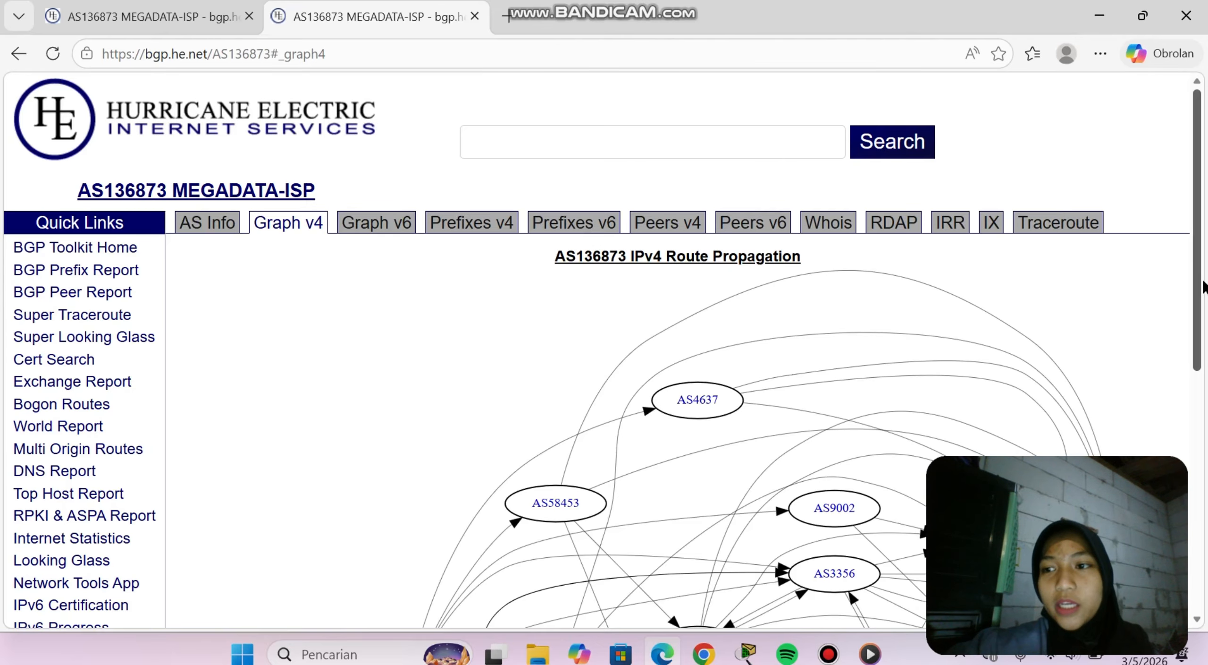
scroll(1203, 283, "down", 5)
scroll(675, 349, "down", 1)
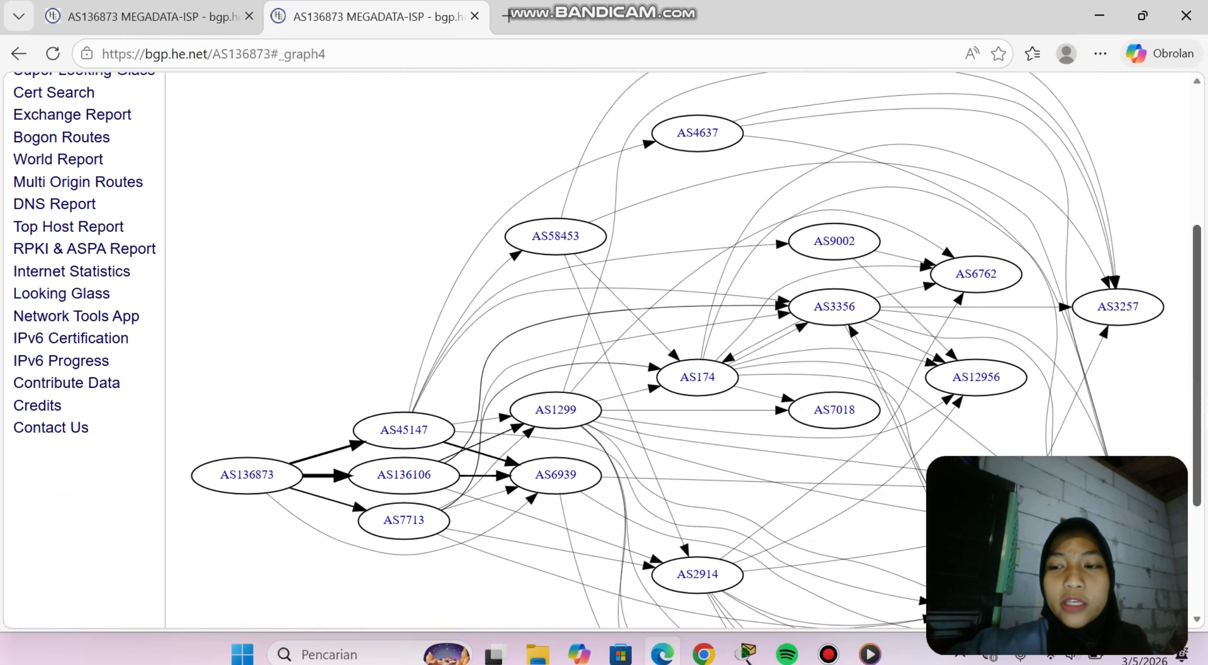
scroll(675, 349, "down", 1)
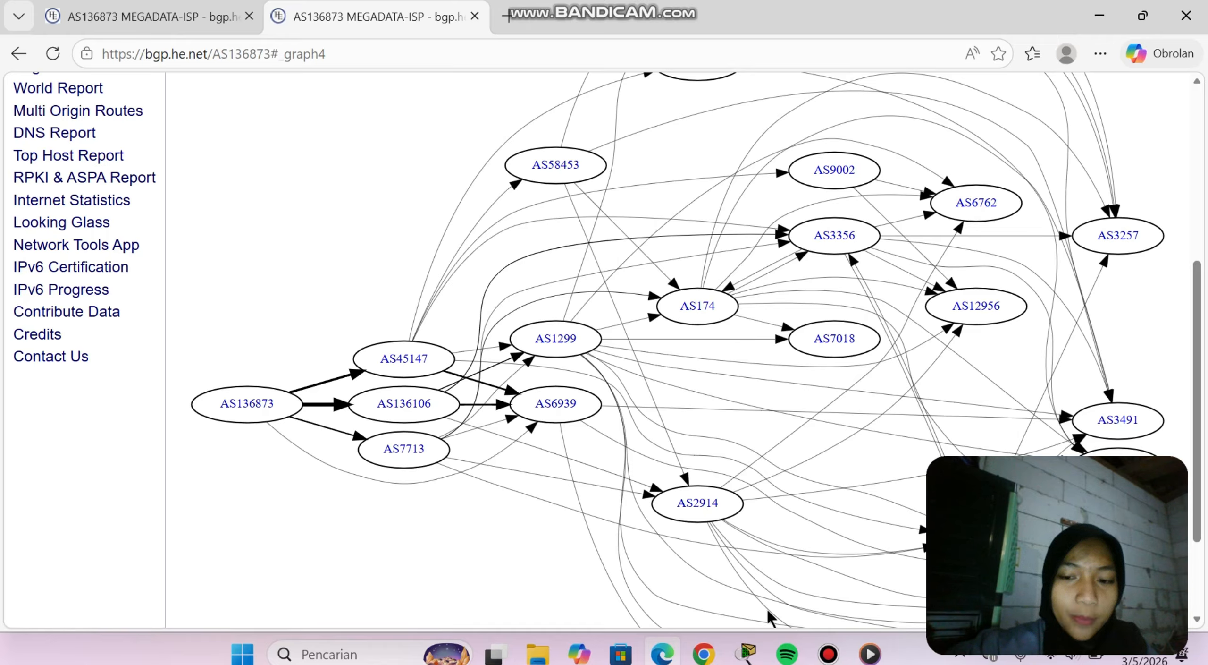
Step: Switch to Cisco Packet Tracer and reposition the 10.10.10.1/30, 192.168.10.1/24, 10.10.10.2/30, 192.168.20.20/24 and 192.168.20.1 labels beside their devices
mouse_move(755, 653)
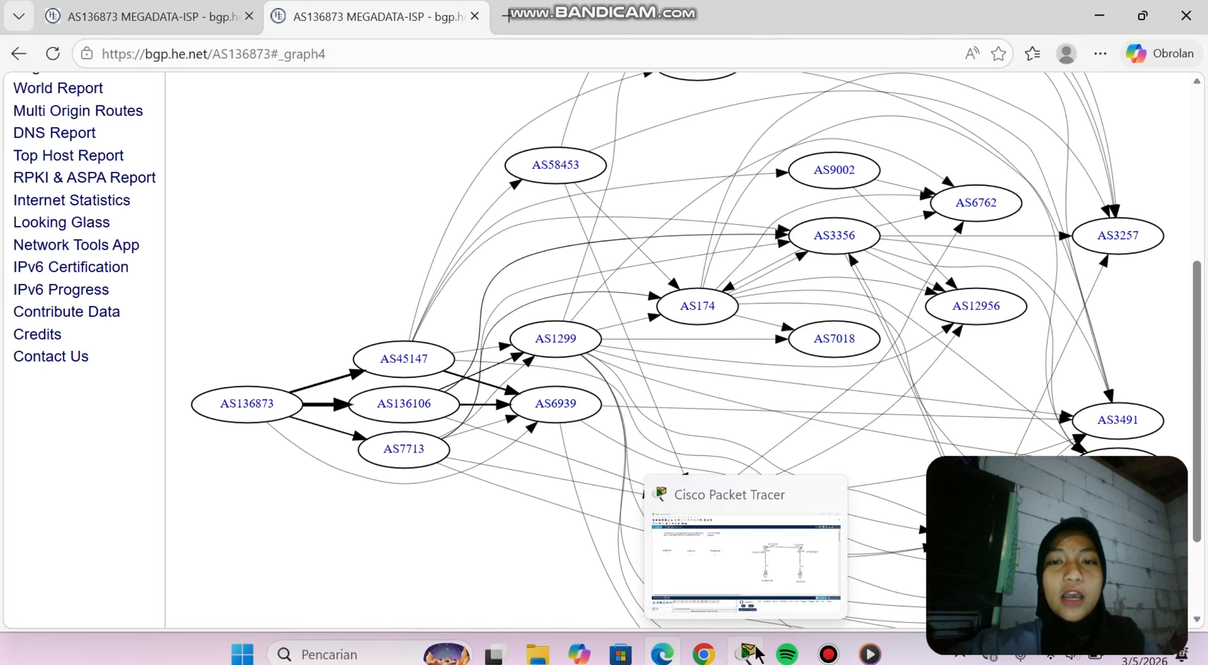
left_click(756, 654)
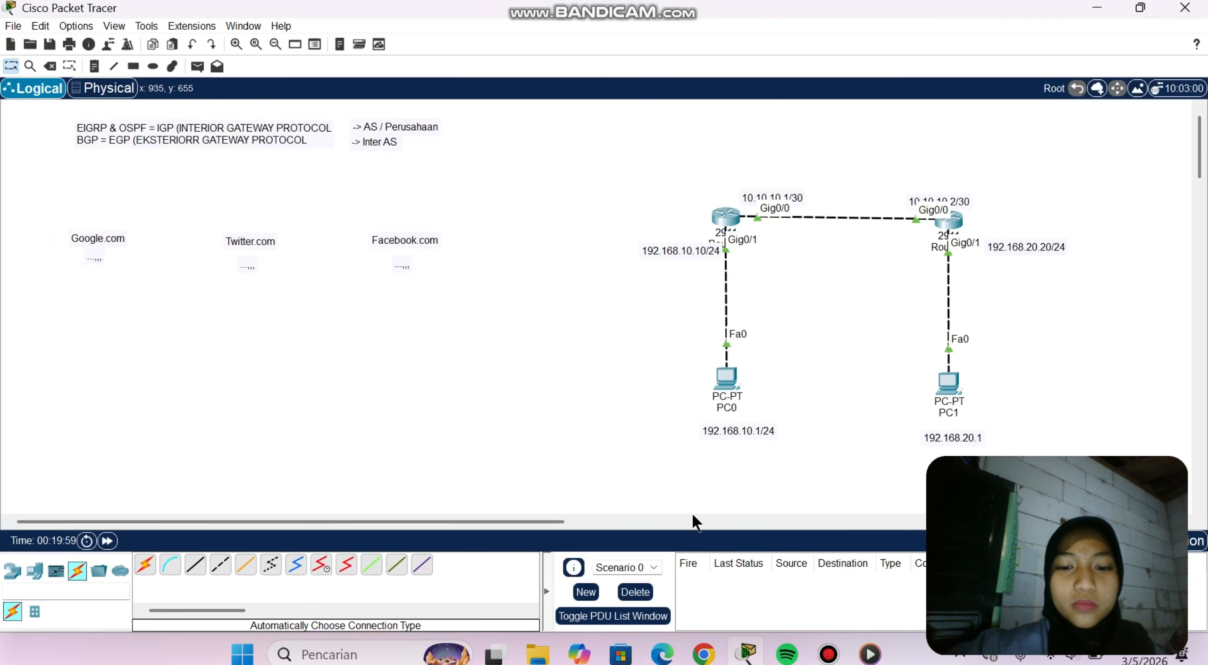
left_click_drag(558, 533, 759, 523)
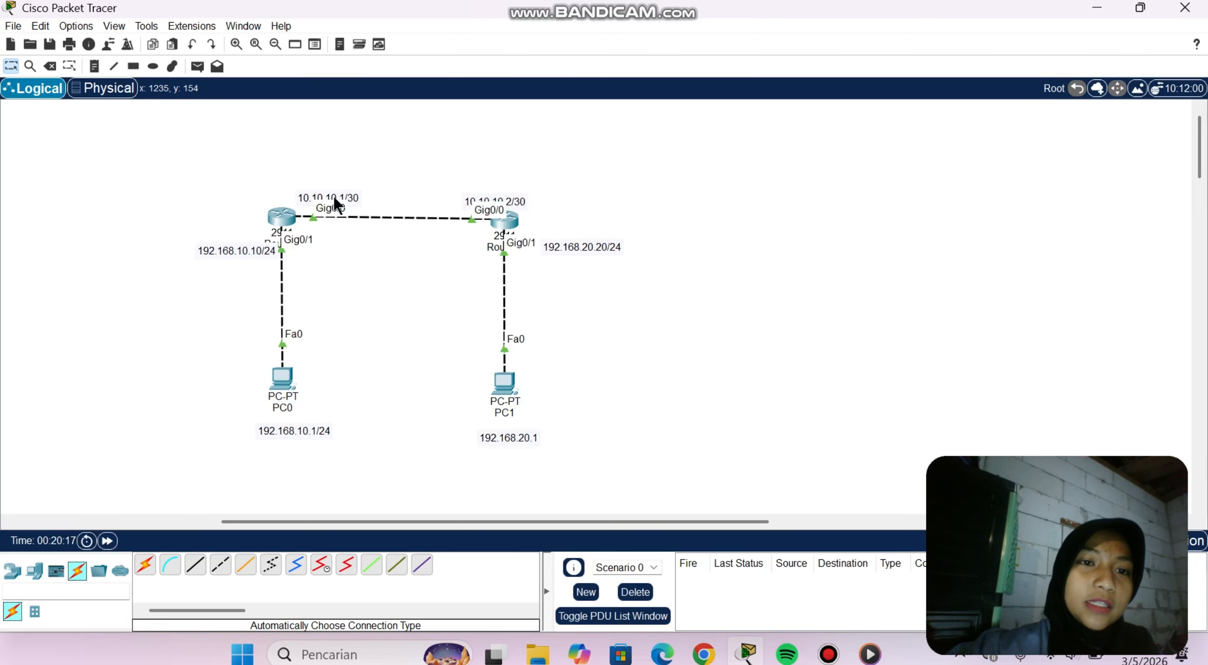
left_click_drag(329, 193, 320, 193)
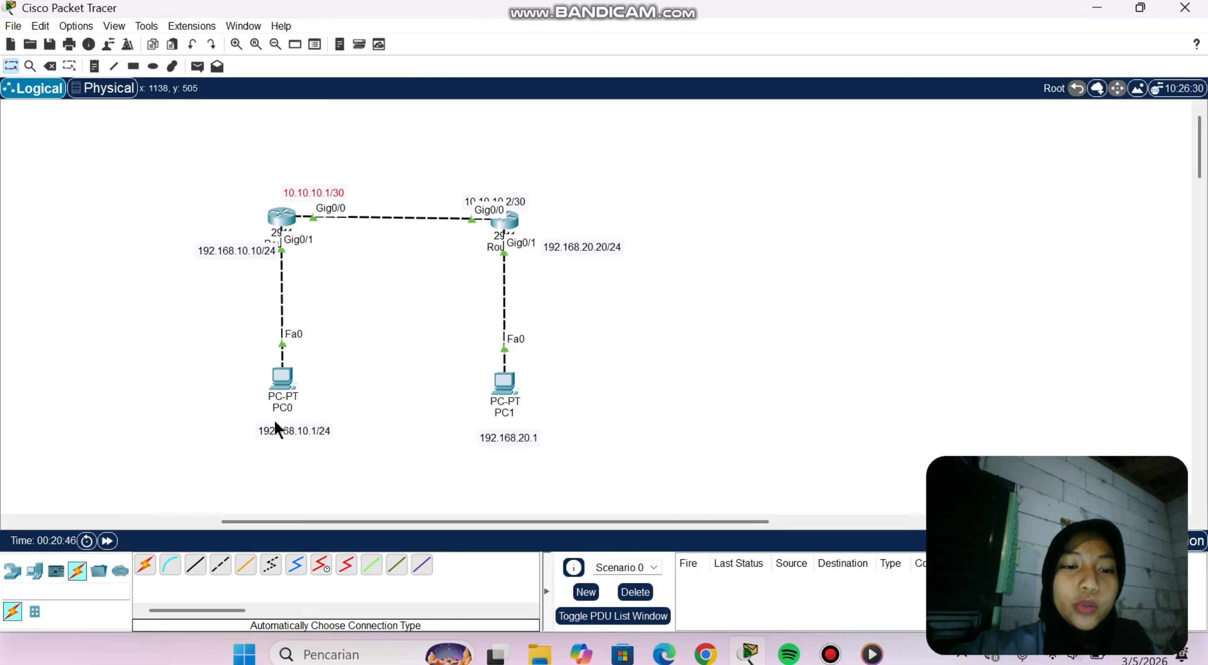
left_click_drag(278, 423, 265, 419)
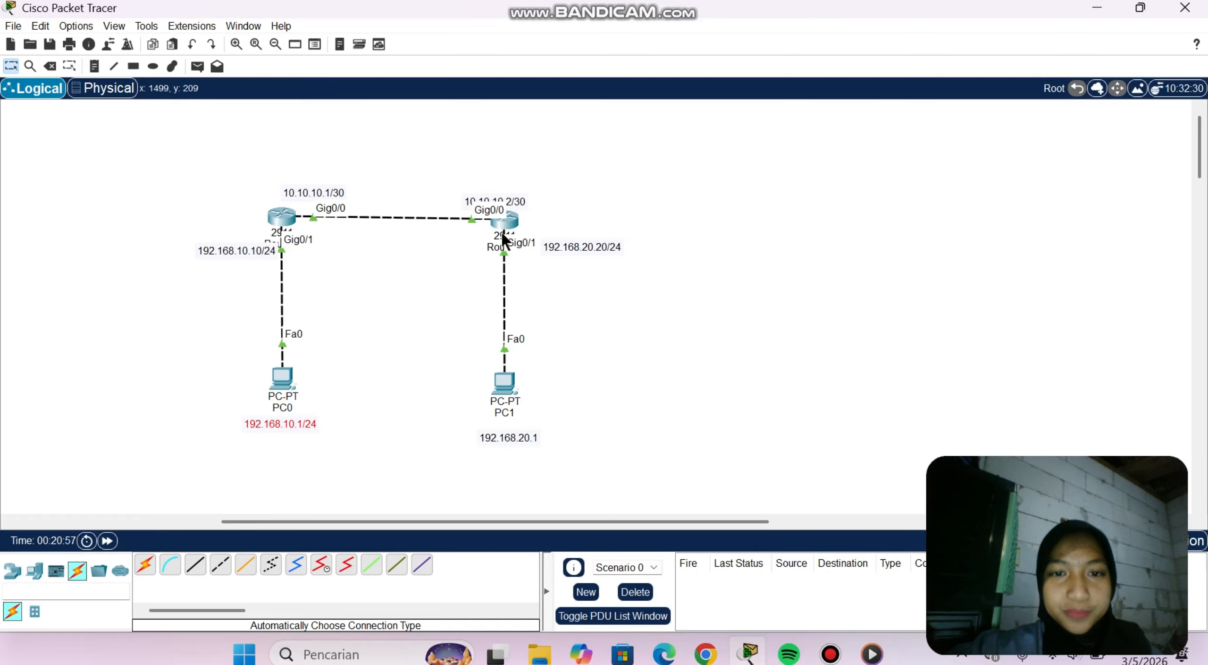
mouse_move(518, 198)
left_mouse_down()
mouse_move(492, 185)
mouse_move(505, 212)
left_mouse_up()
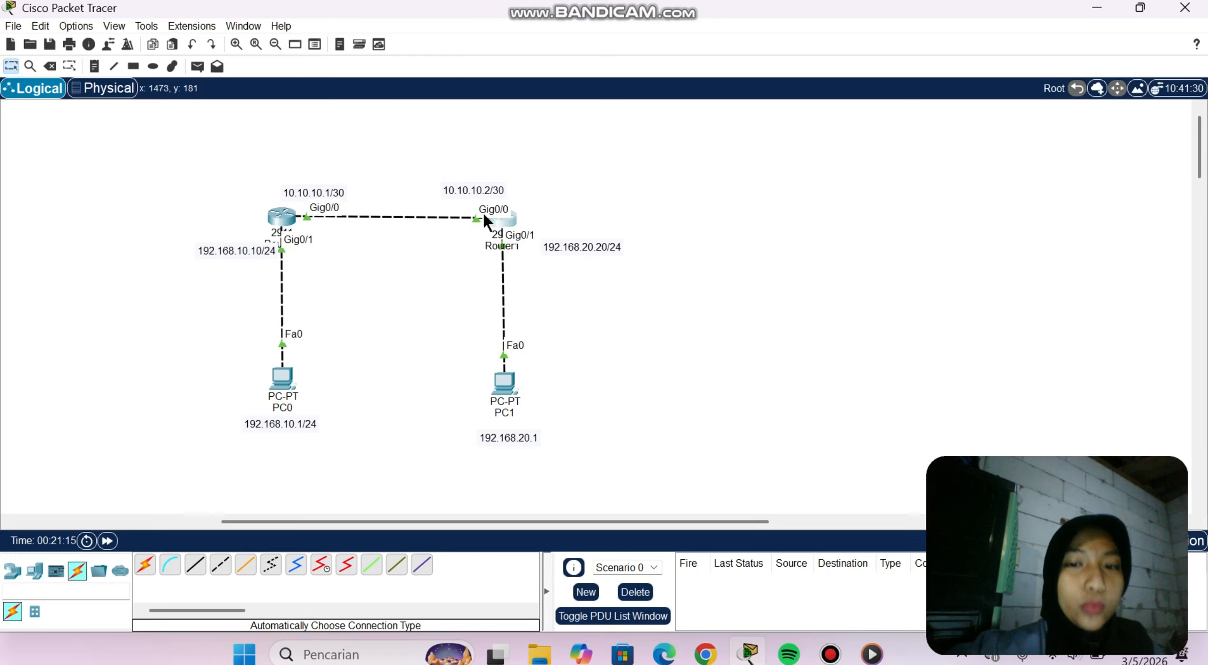
left_click_drag(548, 243, 514, 260)
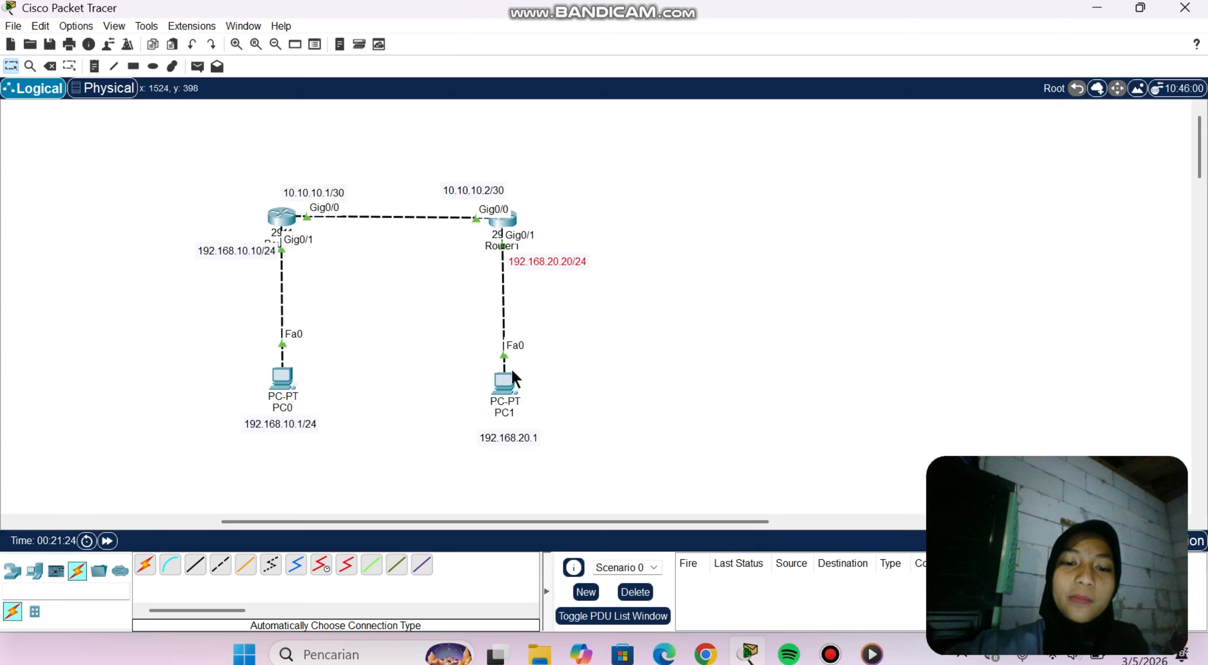
left_click_drag(502, 438, 499, 432)
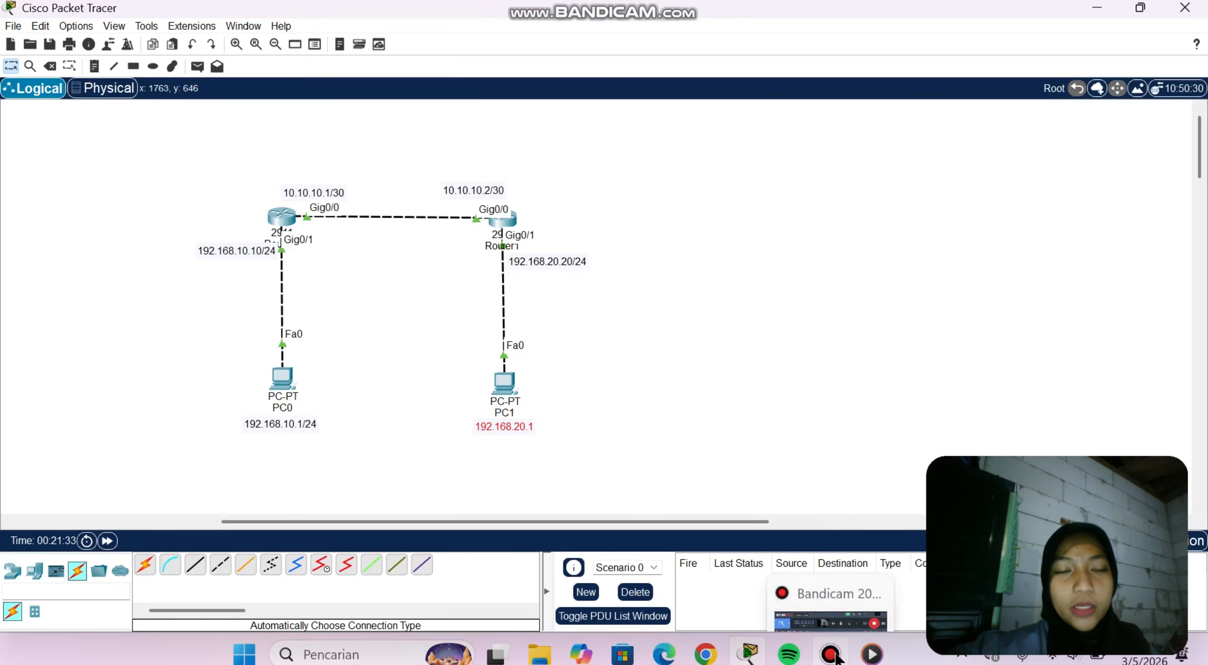
left_click(835, 656)
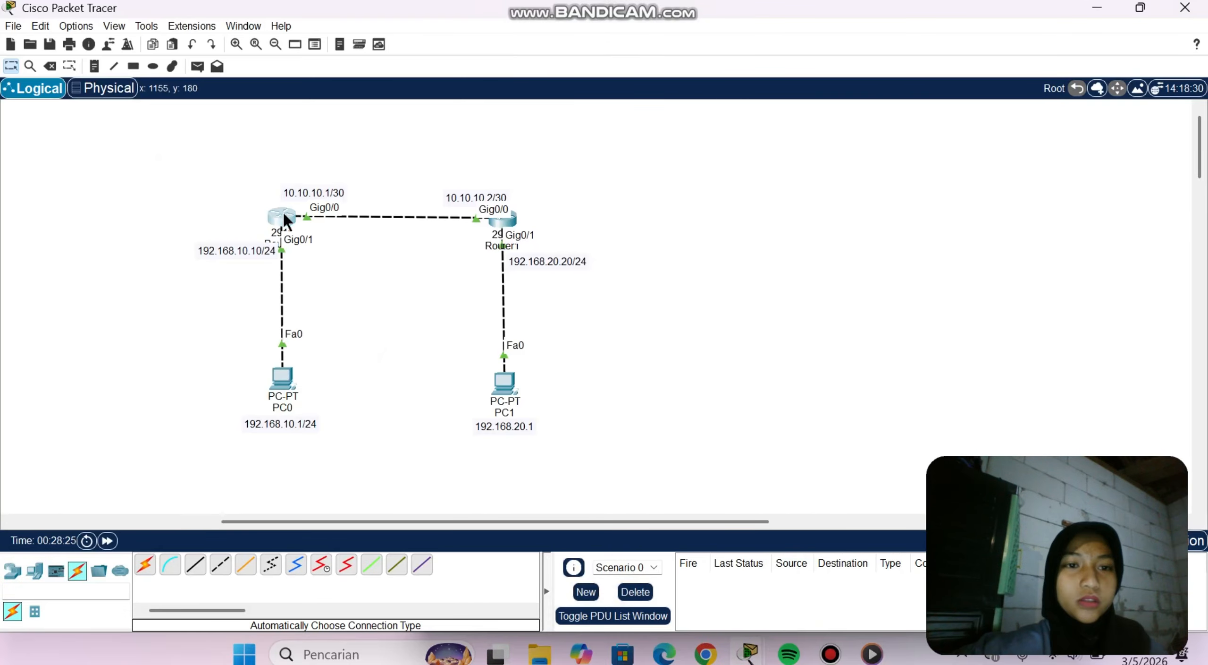
Step: Open Router0's command line and bring up a fresh prompt
left_click(282, 218)
key("Return")
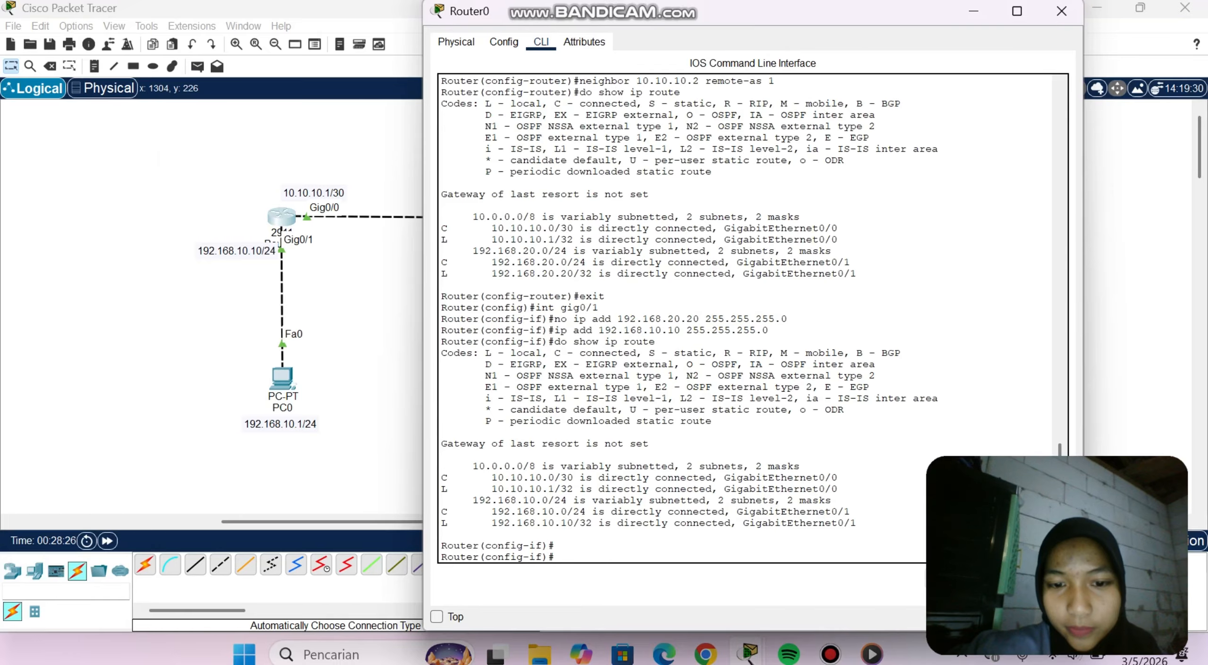
key("Return")
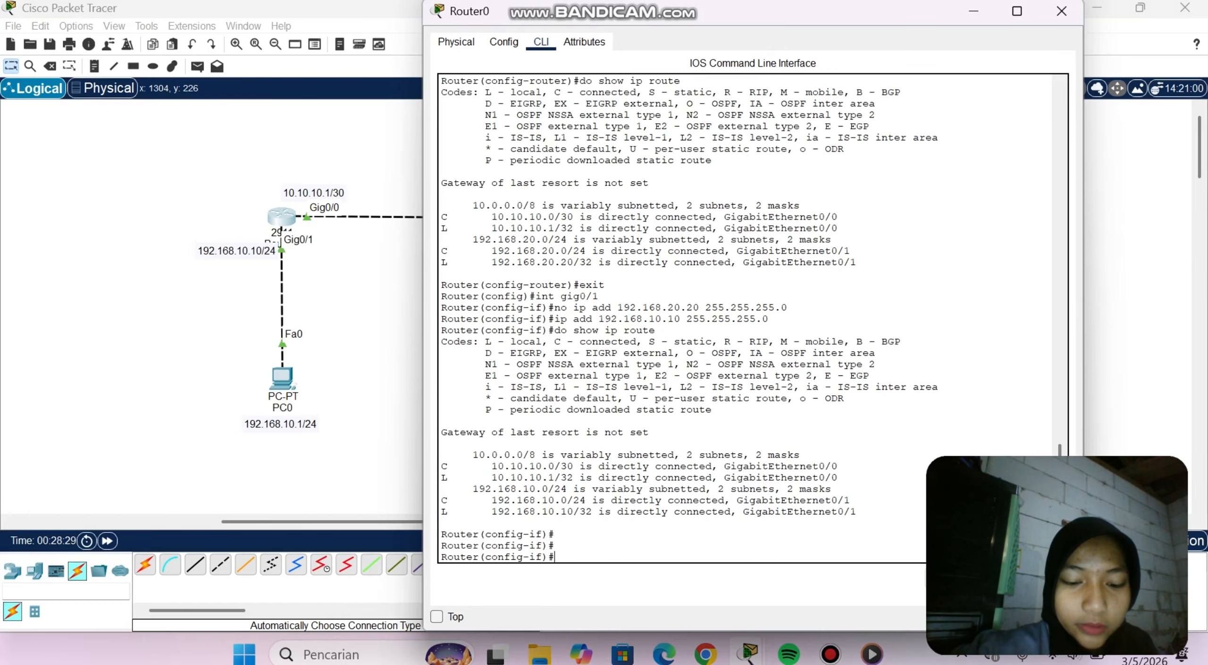
Step: Try to query the arguments of "router bgp" from interface configuration mode, and clear the leftover command
type("route")
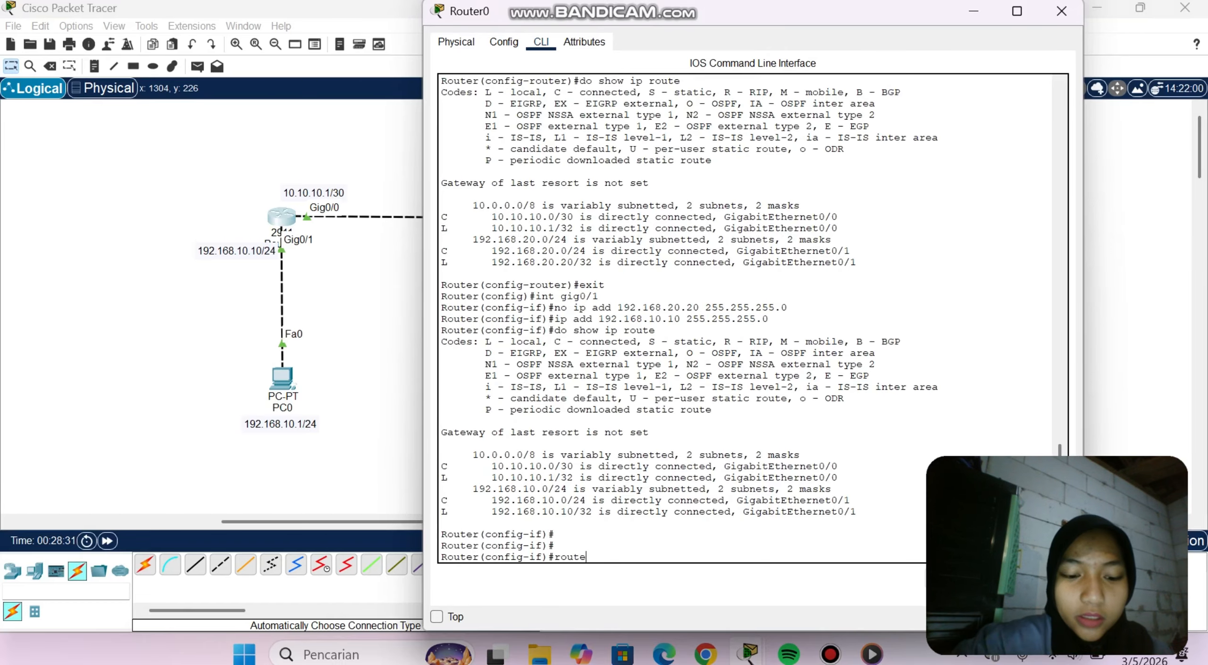
type("r bgp ")
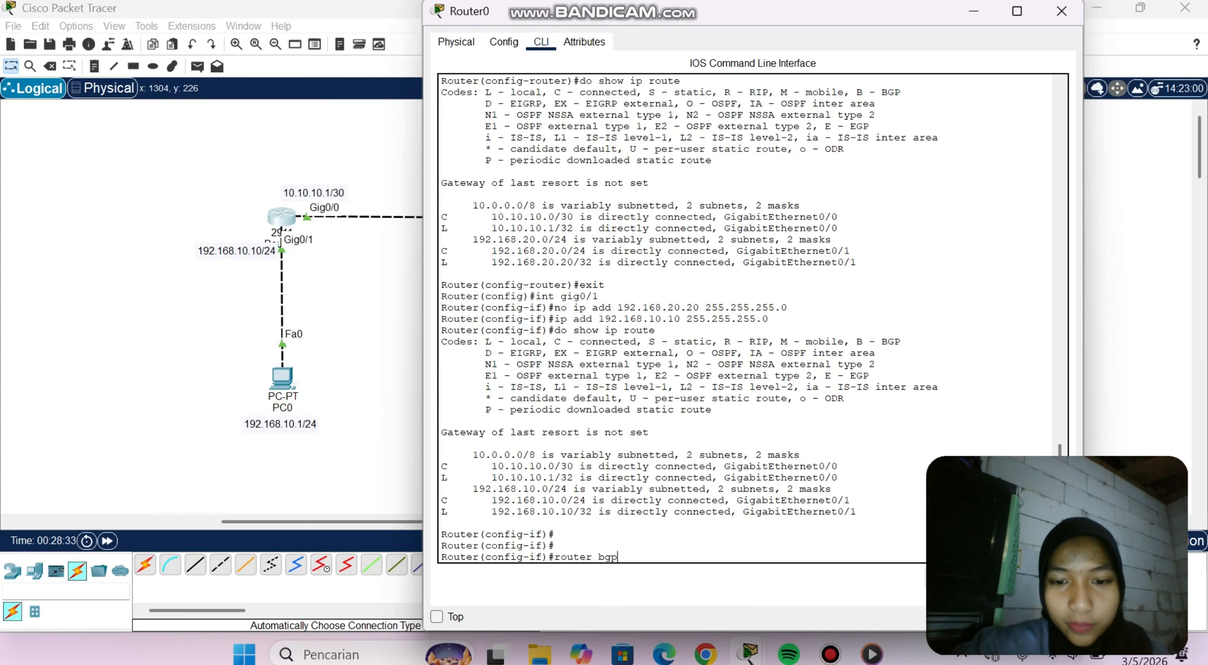
type("?")
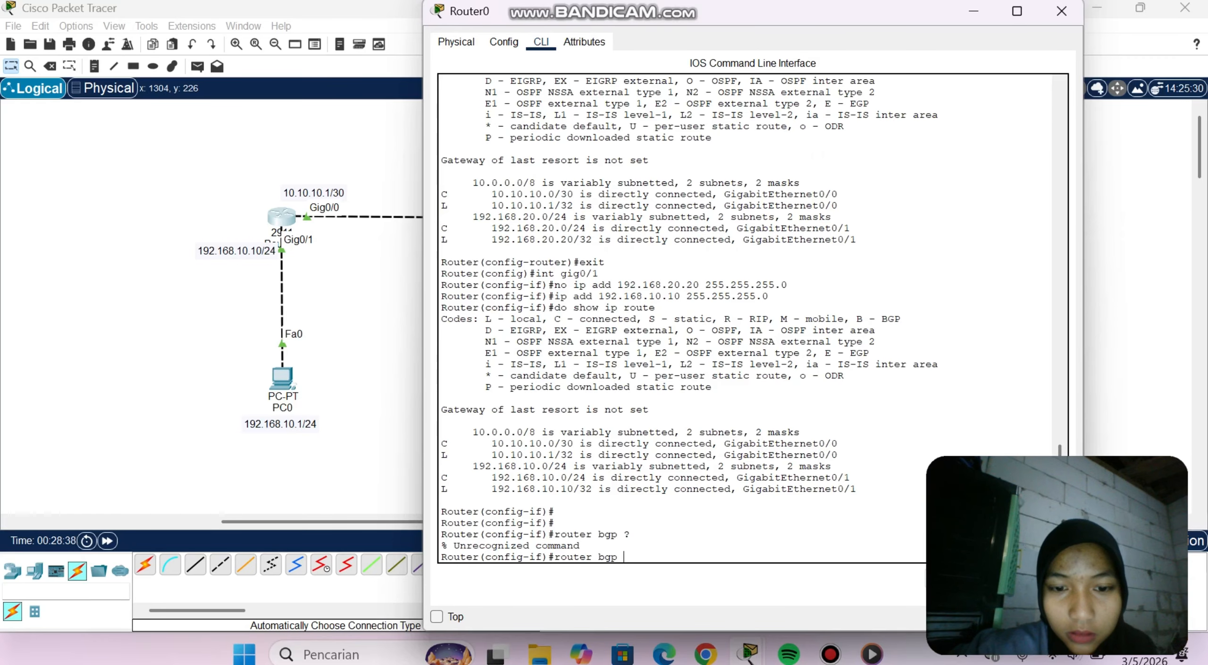
key("BackSpace")
key("BackSpace")
key("BackSpace")
key("BackSpace")
key("BackSpace")
key("BackSpace")
key("BackSpace")
key("BackSpace")
key("BackSpace")
key("BackSpace")
key("BackSpace")
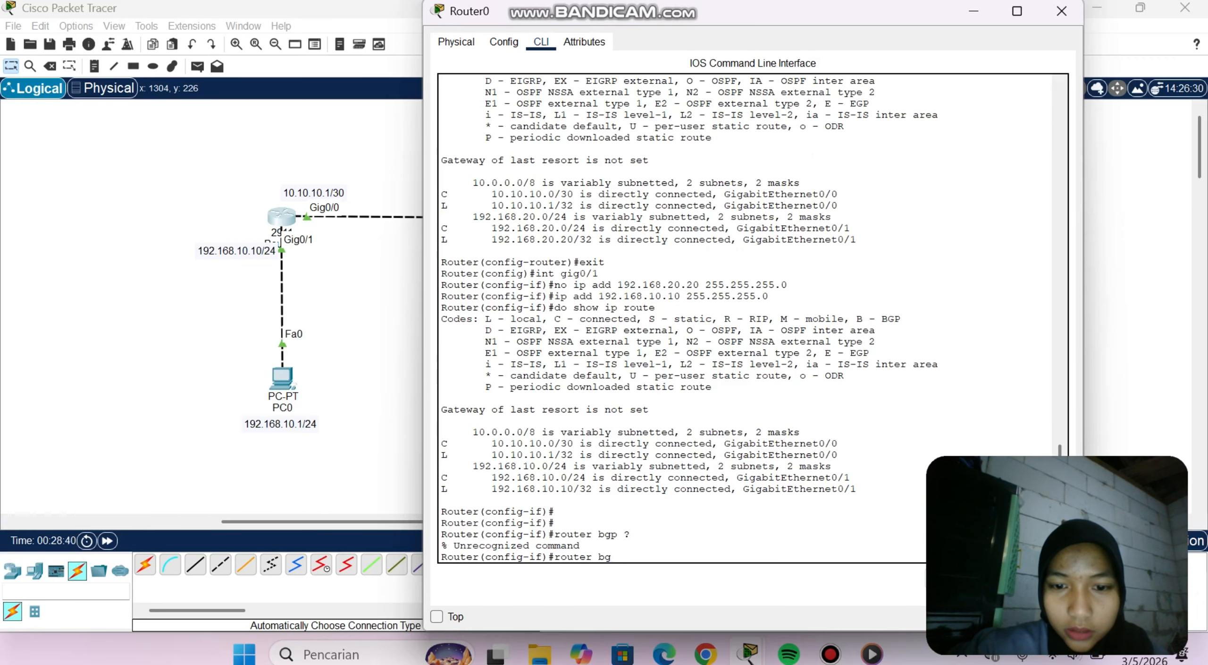
Step: Exit to global configuration mode on Router0 and query the accepted arguments with "router bgp ?"
type("exit")
key("Return")
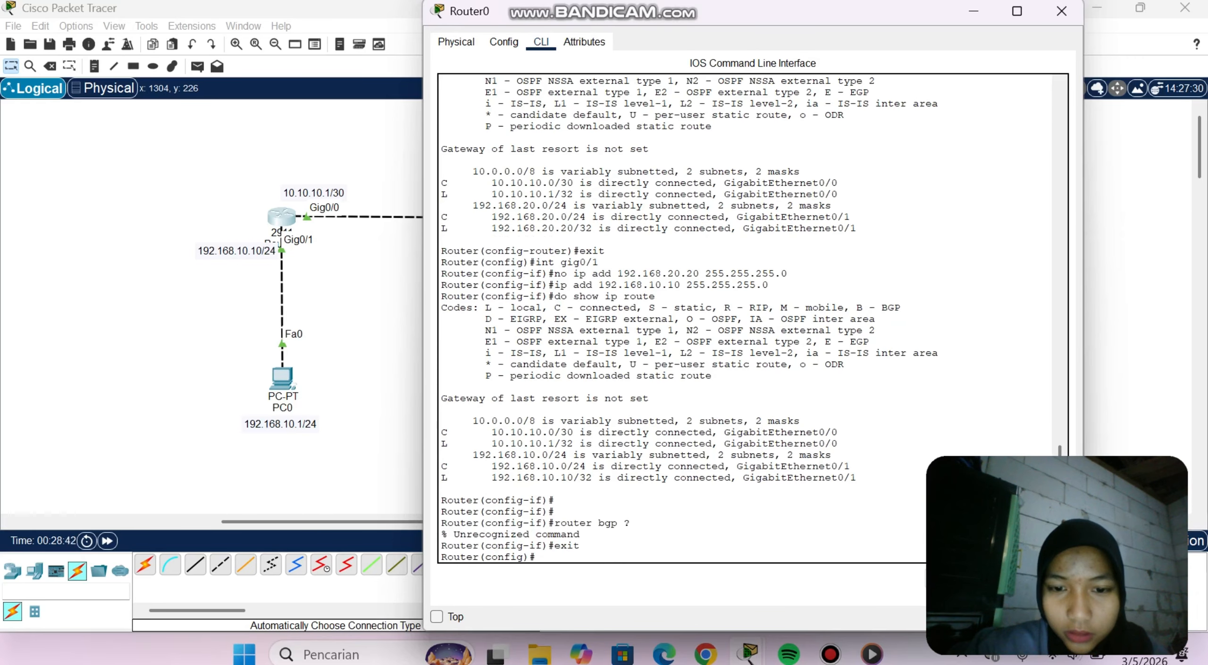
type("rou")
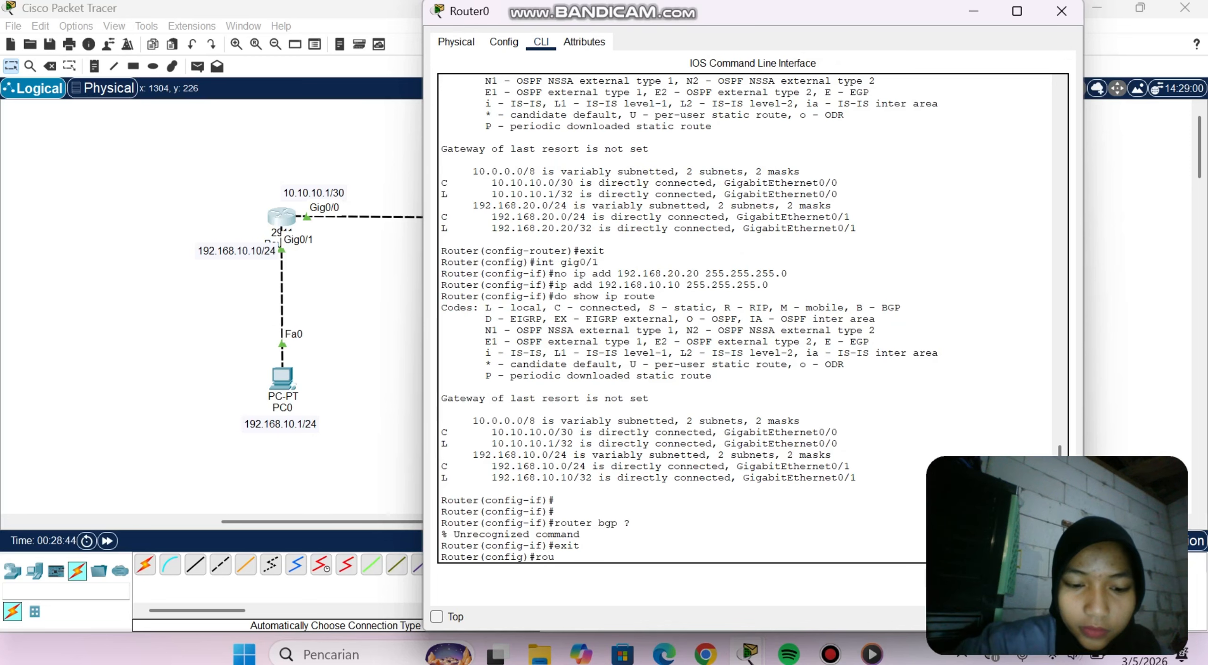
type("ter bgp ?")
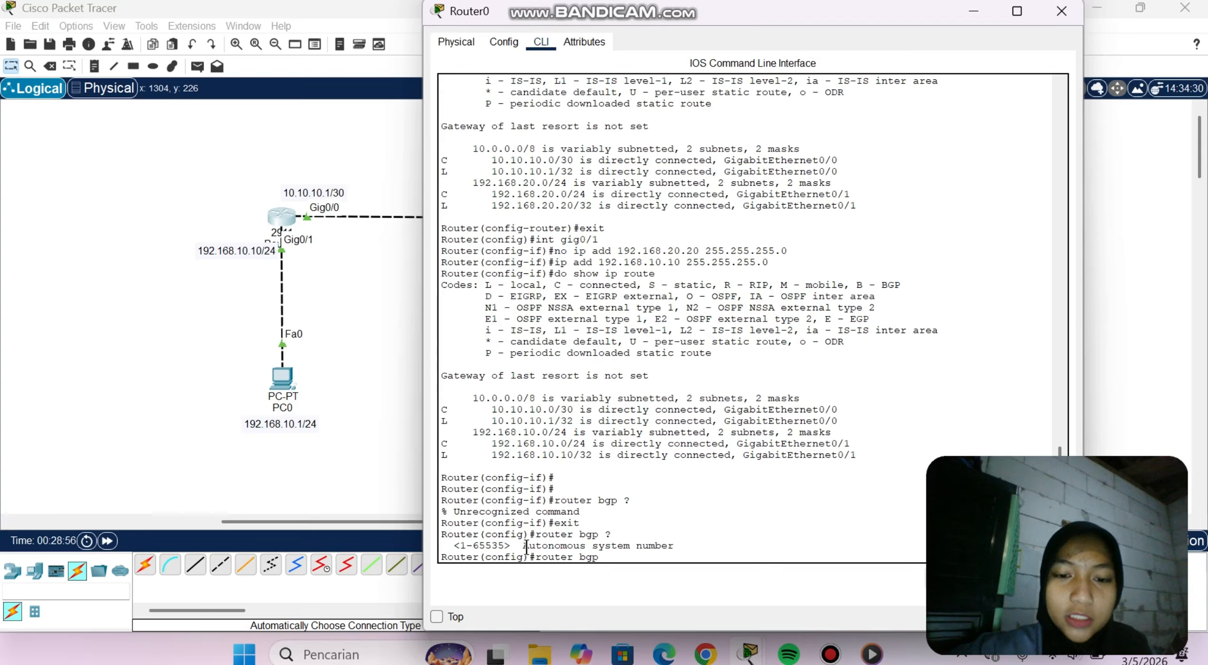
Step: Highlight the "Autonomous system number" help text and try to enter BGP configuration with "router bgp 1"
left_click_drag(523, 546, 680, 545)
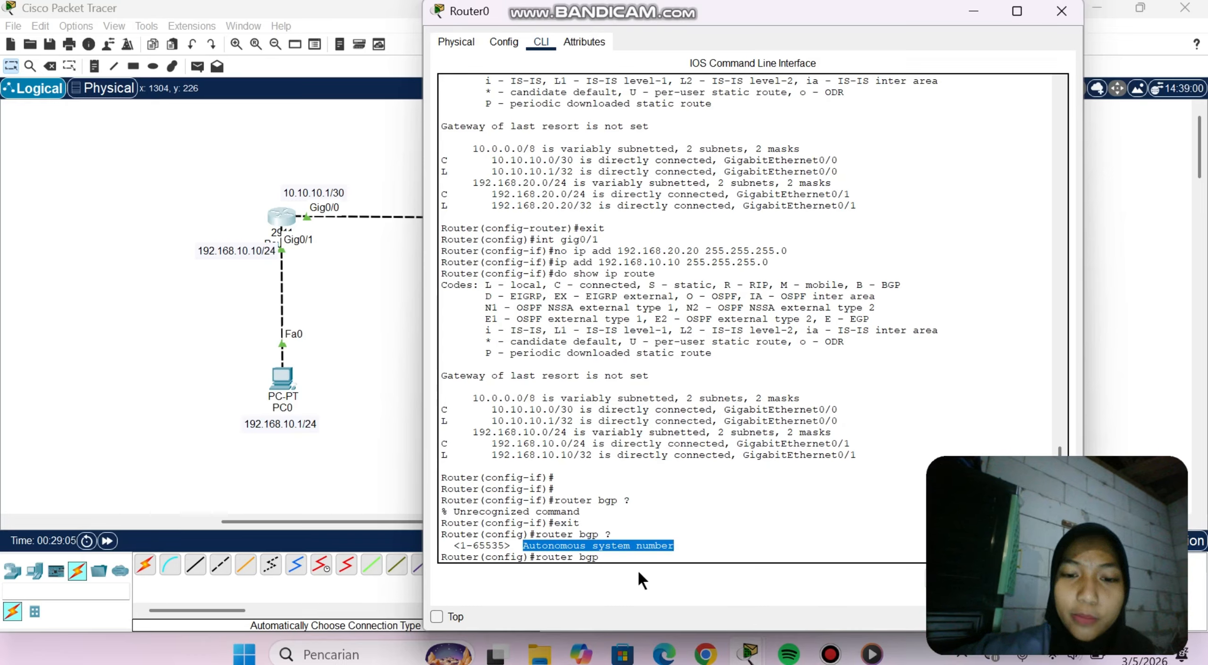
left_click(612, 560)
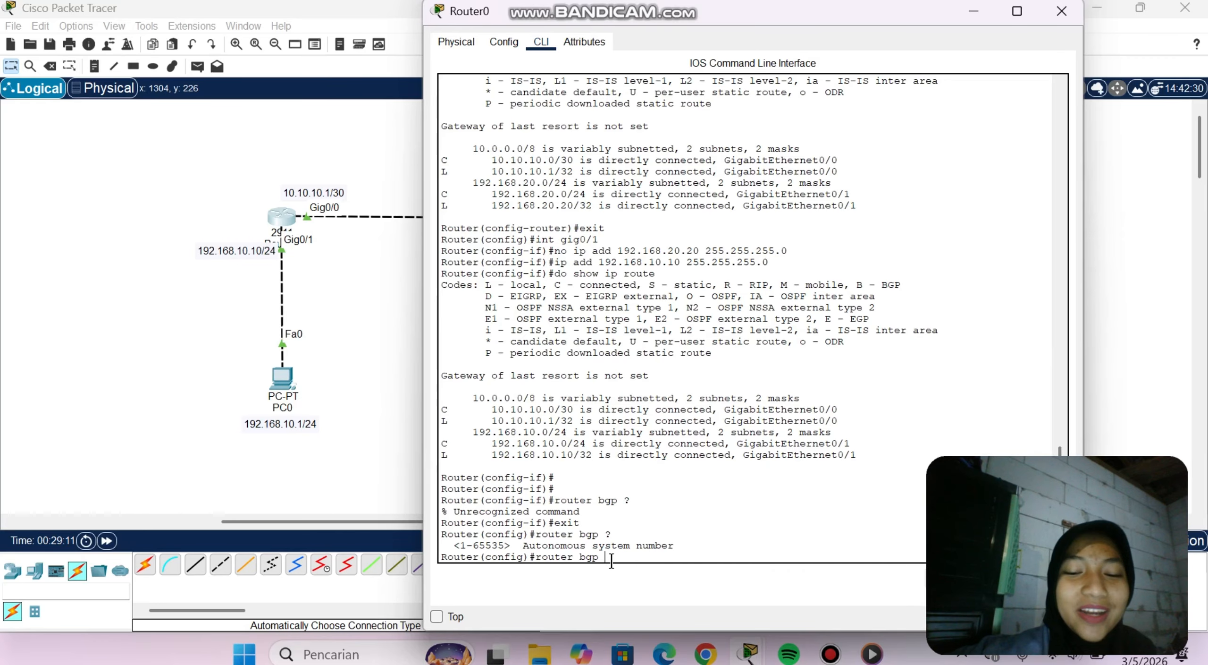
type("1")
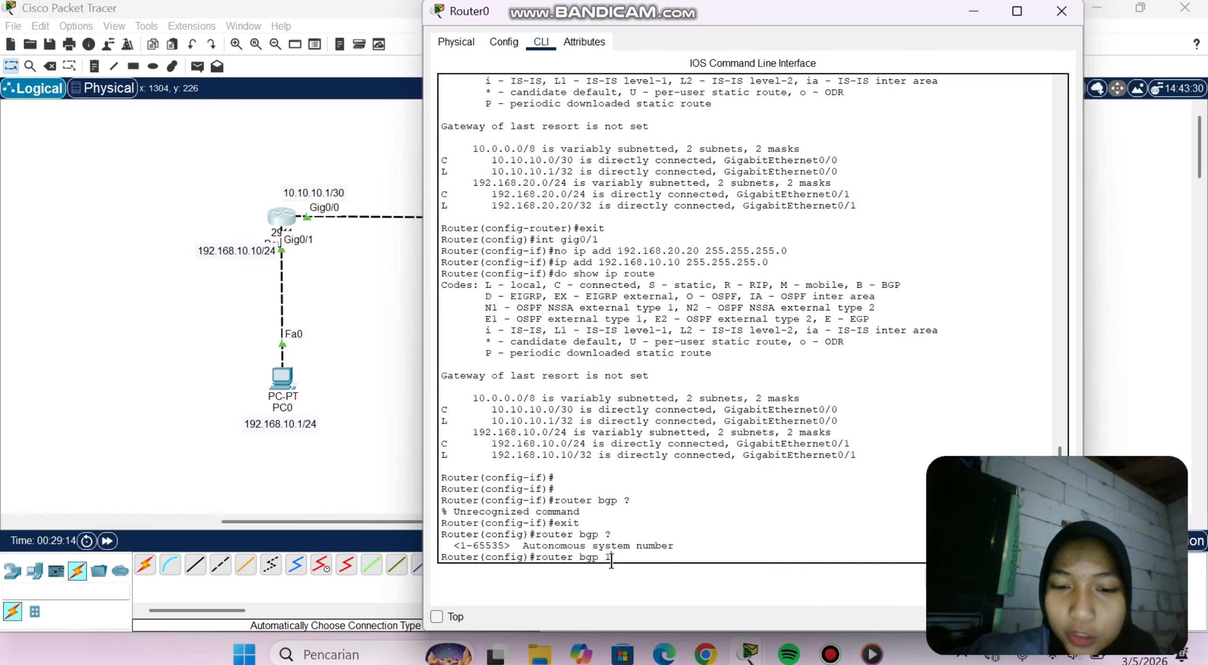
key("Return")
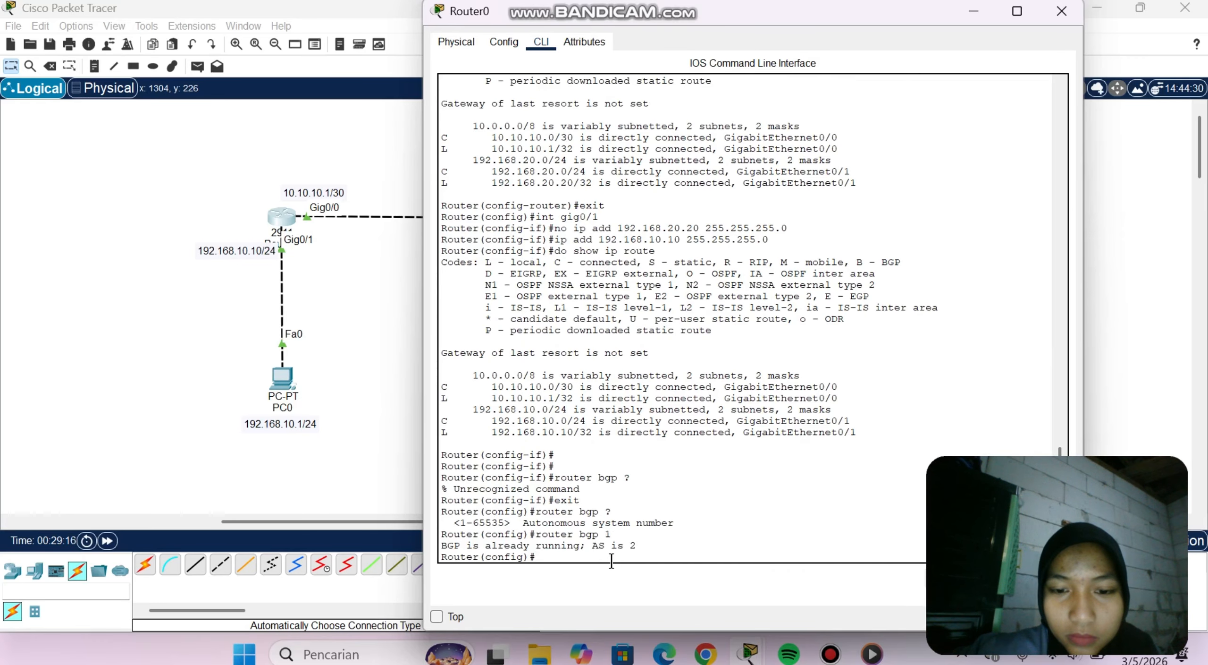
Step: Enter BGP configuration mode on Router0 for autonomous system 2 with "router bgp 2"
key("Up")
key("BackSpace")
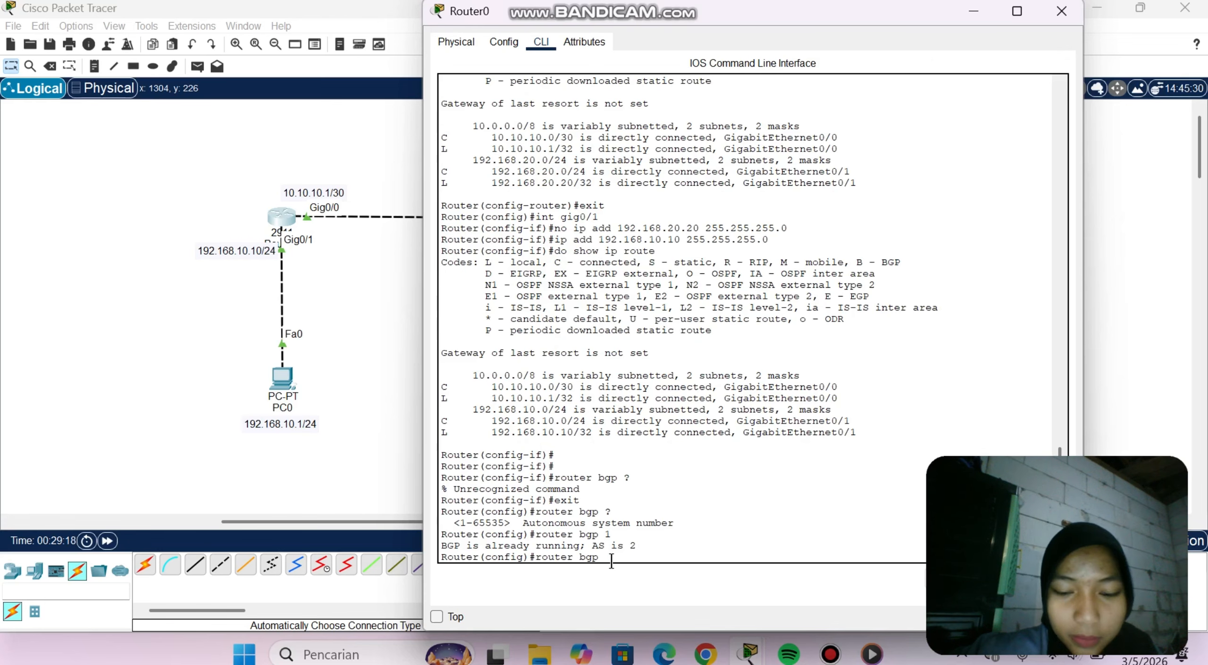
type("2")
key("Return")
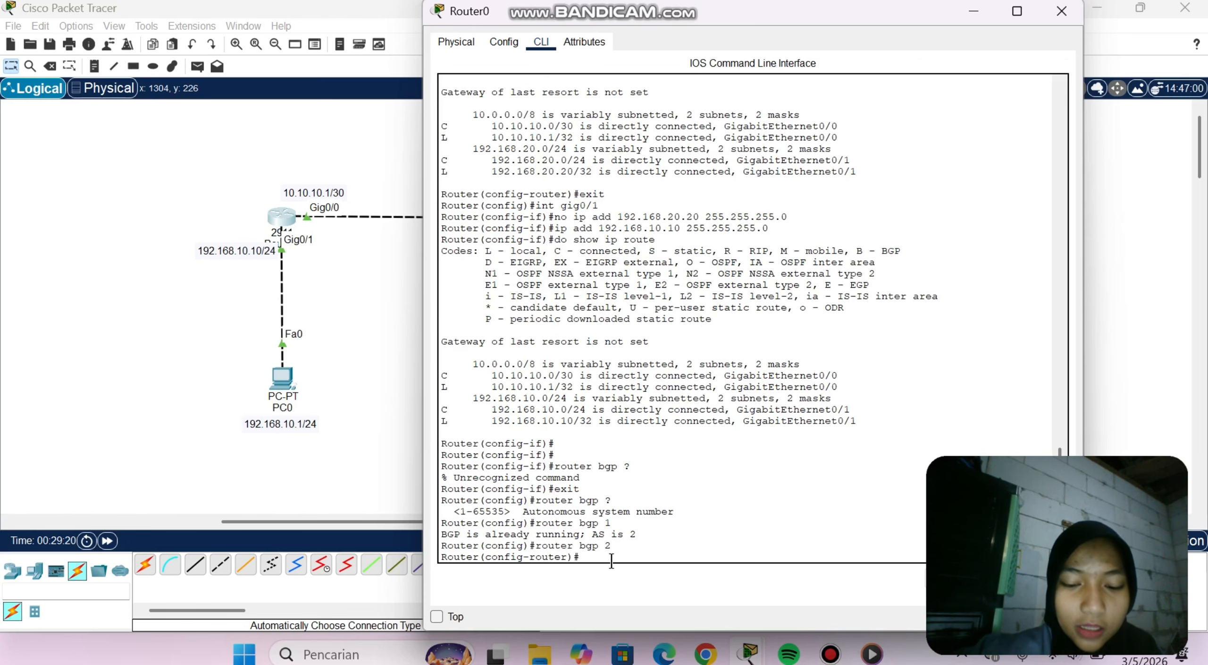
Step: Highlight the "BGP is already running; AS is 2" message and begin a command with "neigbor" at the router prompt
type("neig")
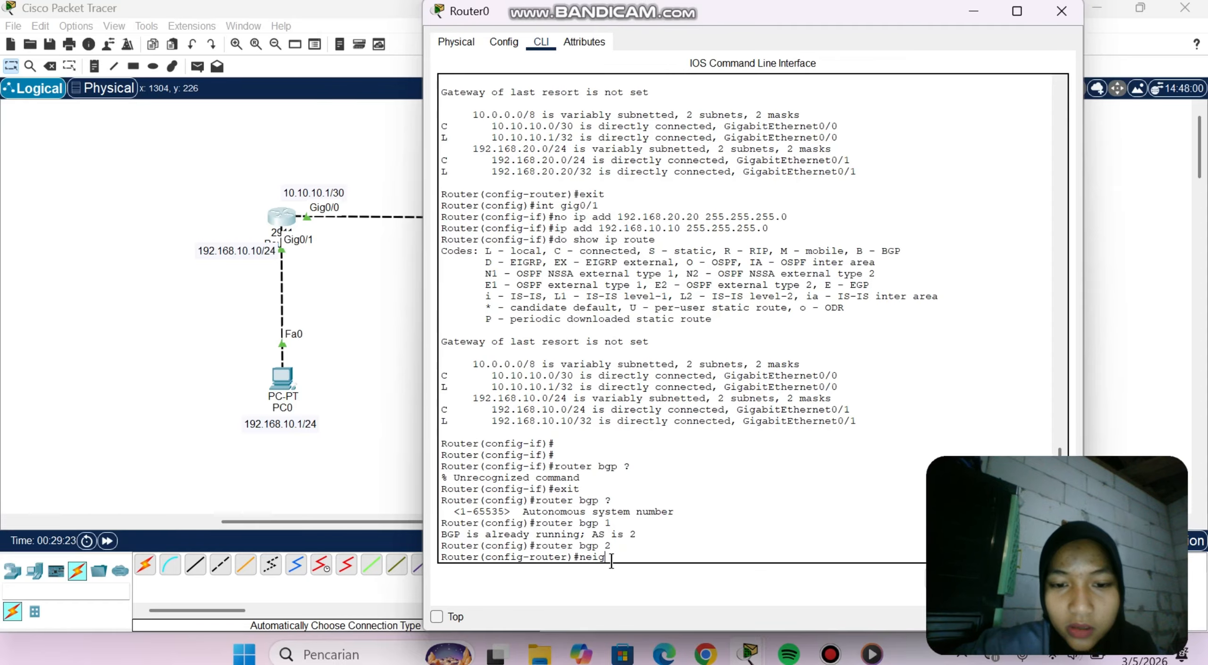
left_click_drag(445, 534, 636, 535)
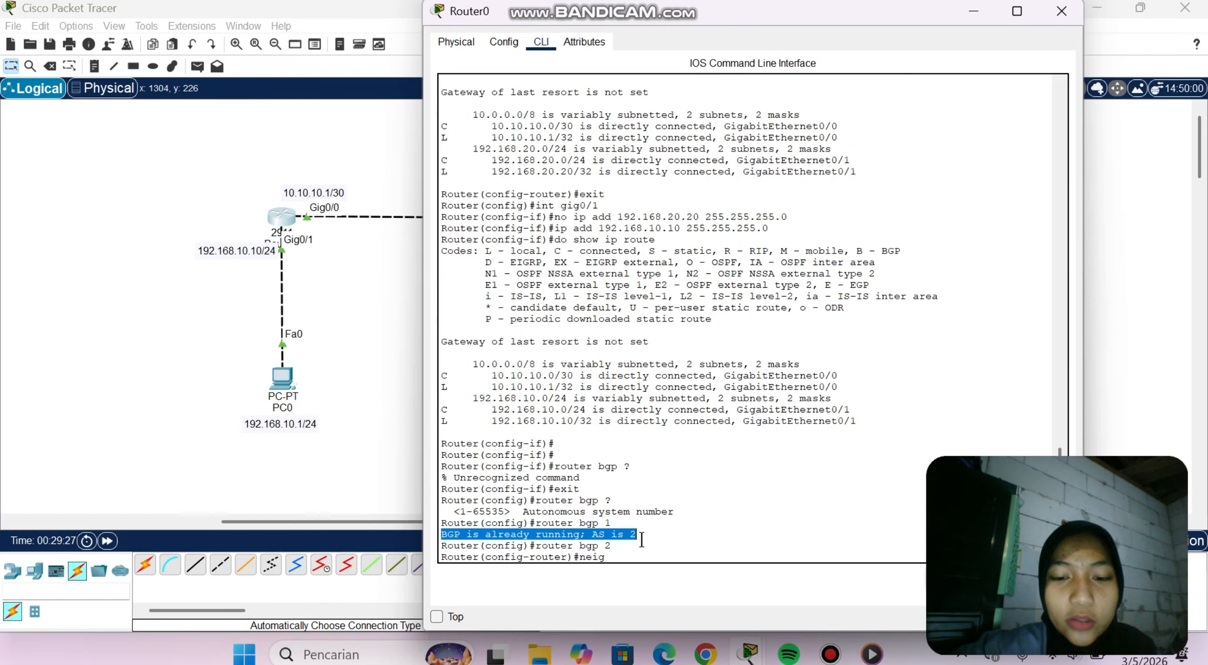
left_click(607, 561)
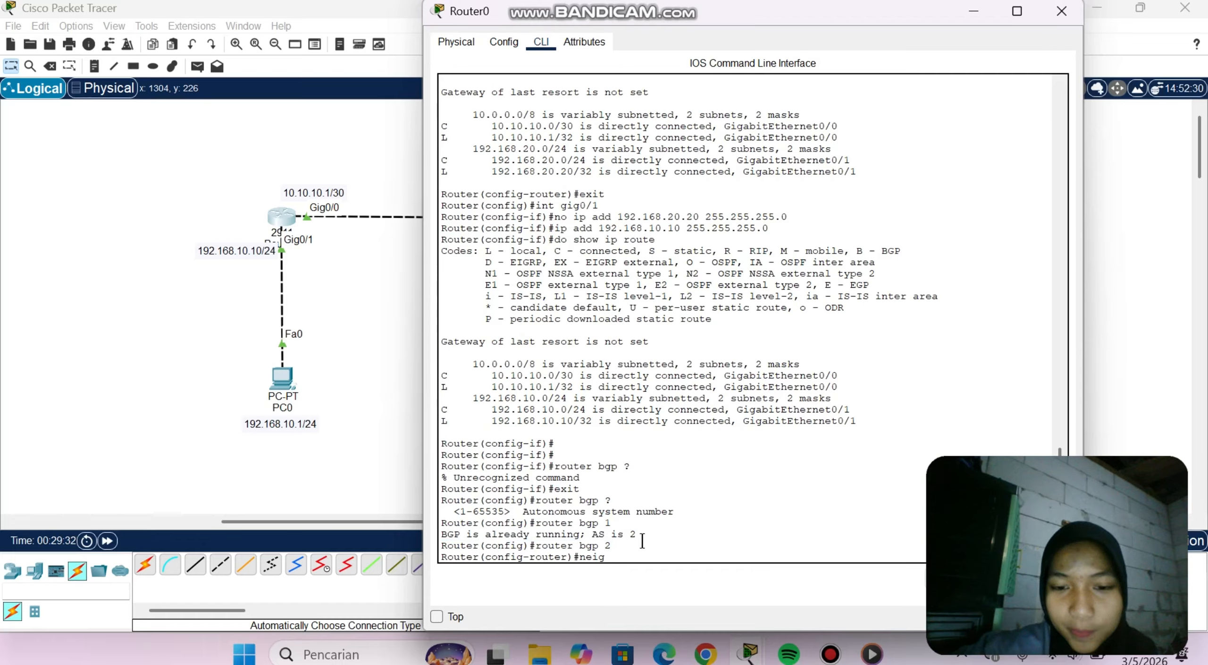
type("bor")
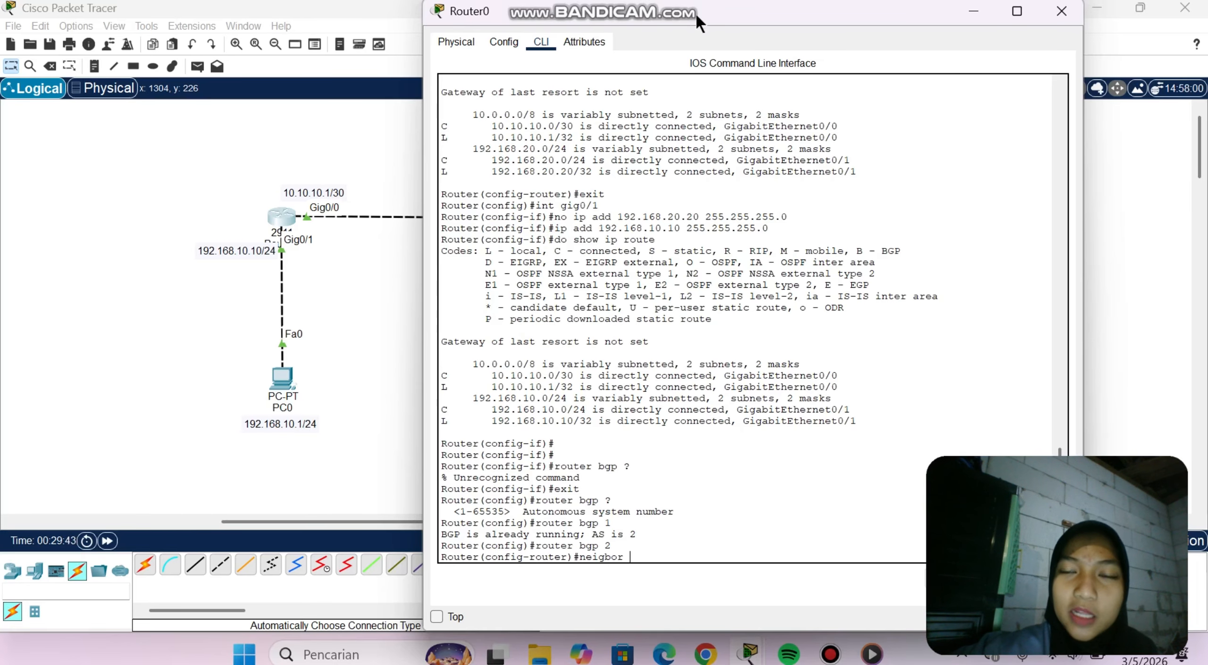
Step: Shift the 10.10.10.2/30 label slightly upward, clear of Router1's Gig0/0 label, and return to Router0's command line
left_click_drag(698, 21, 425, 283)
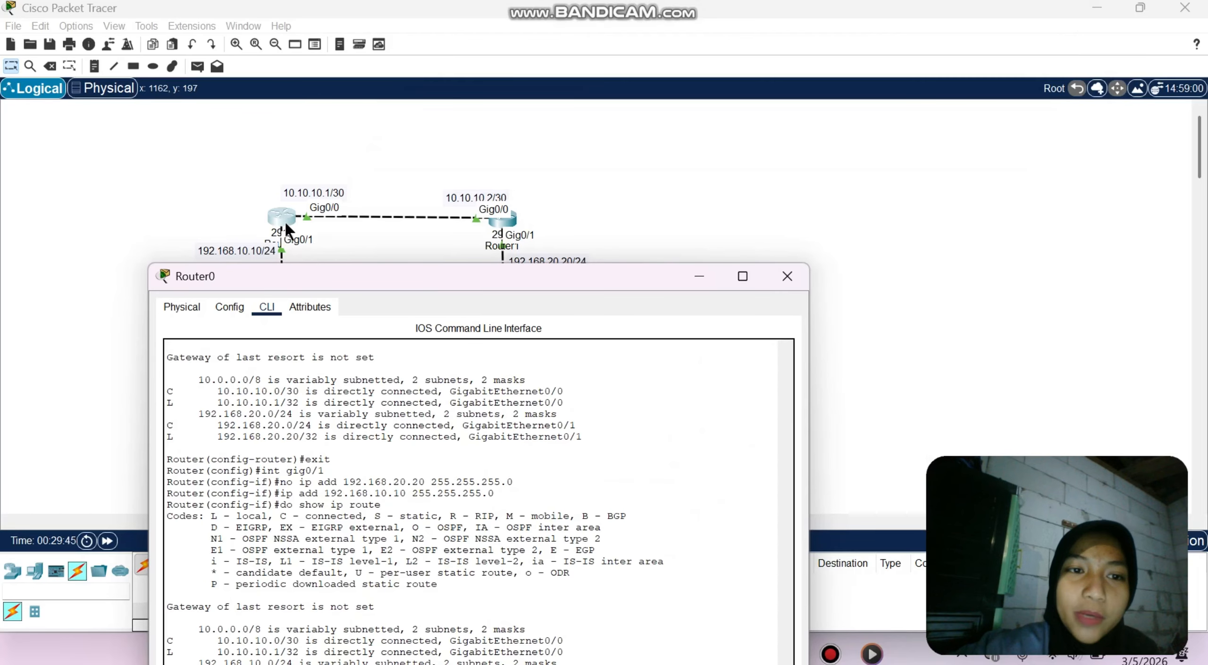
left_click(449, 196)
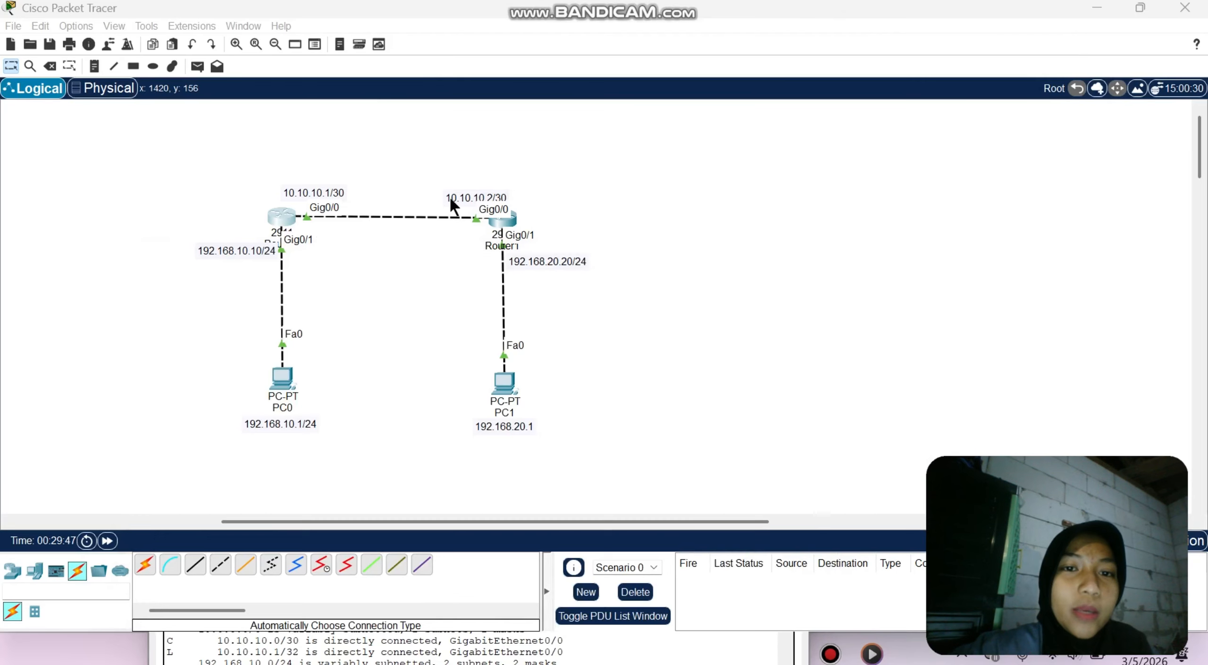
left_click_drag(449, 197, 448, 186)
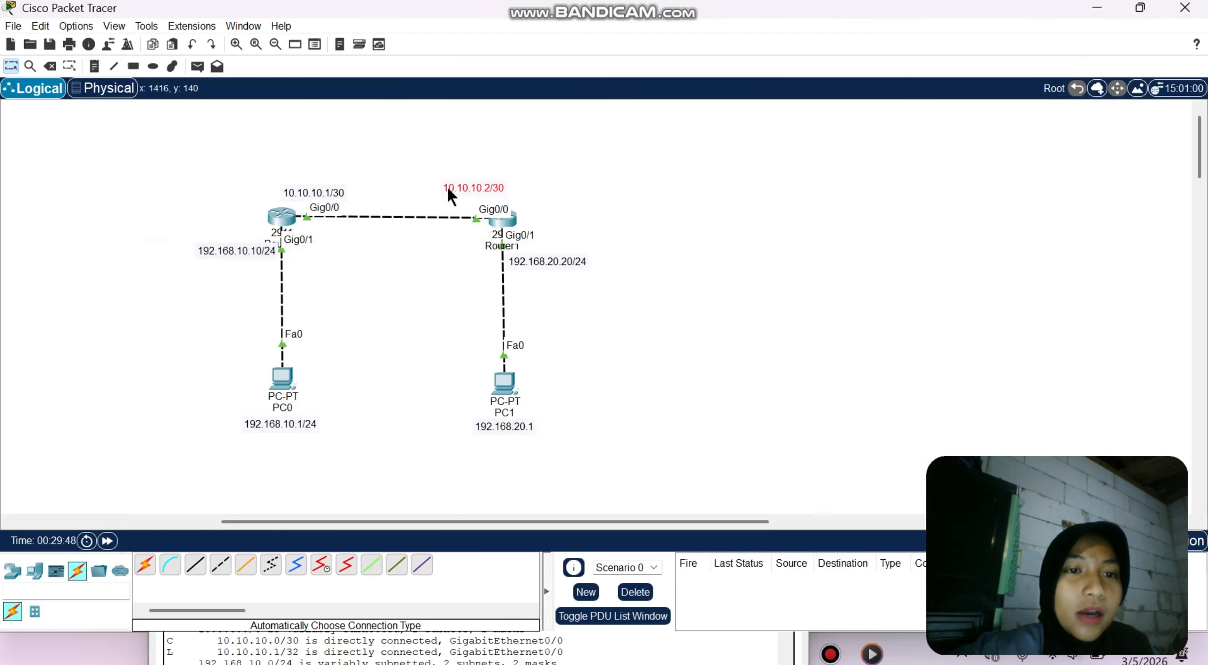
left_click(293, 210)
left_click_drag(424, 269, 766, 43)
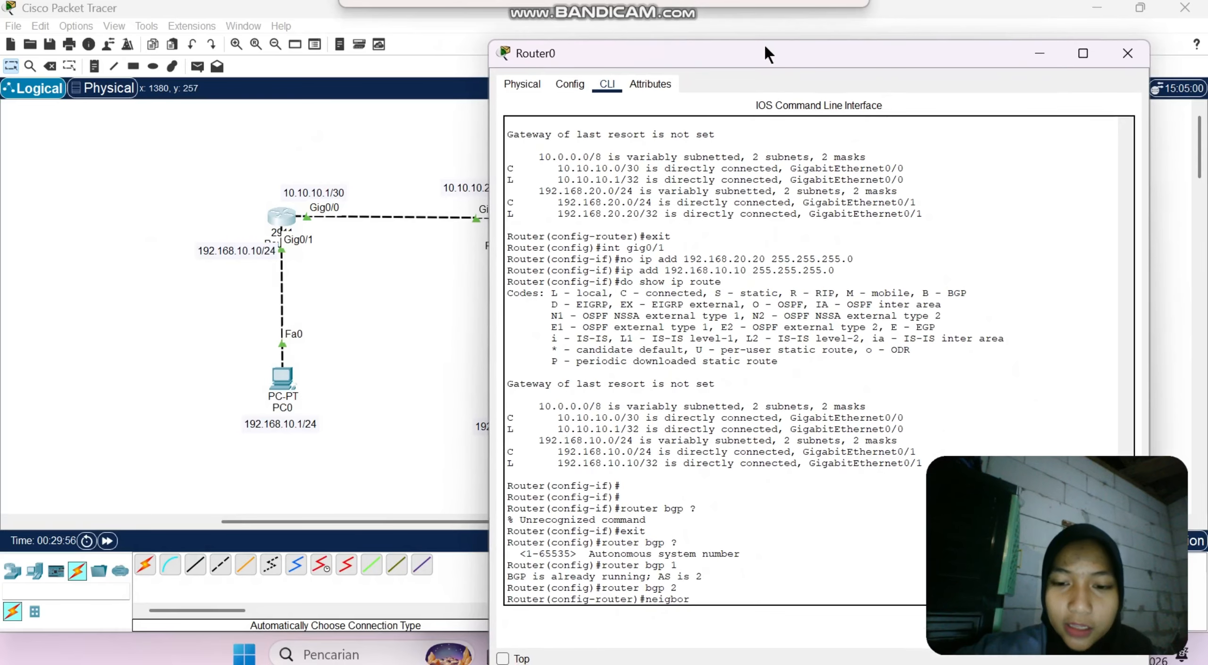
Step: Add the address 10.10.10.2 to the started command and try to query its options with "neigbor 10.10.10.2 ?"
type("10.10.")
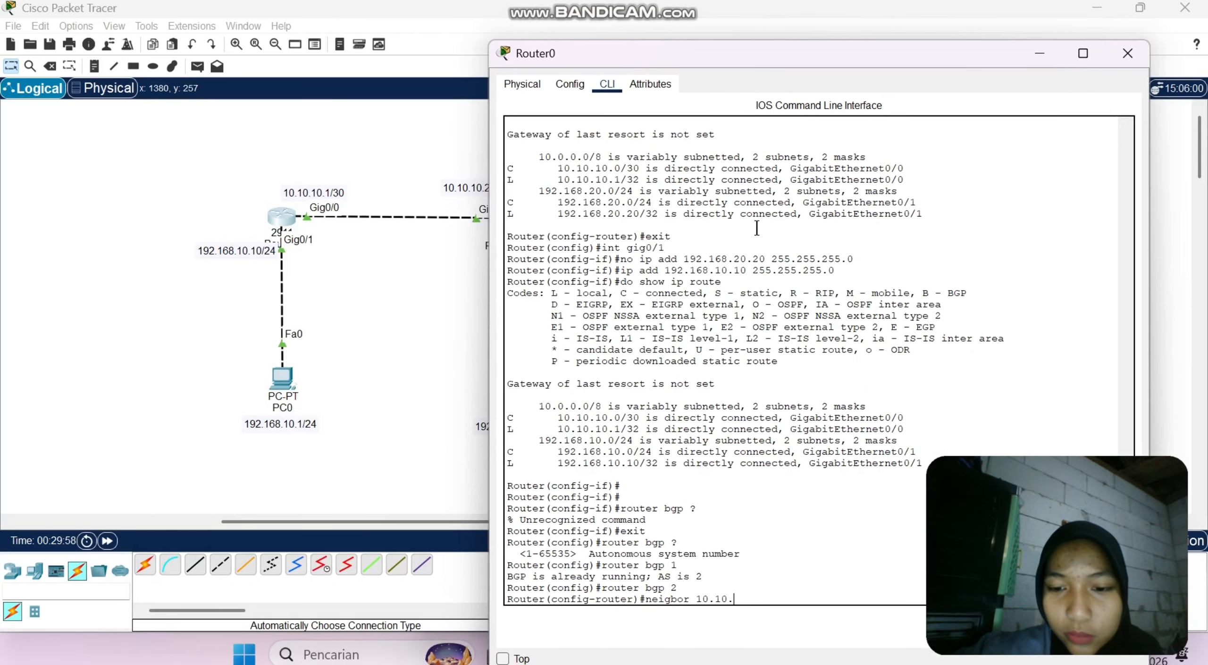
type("10.2 ")
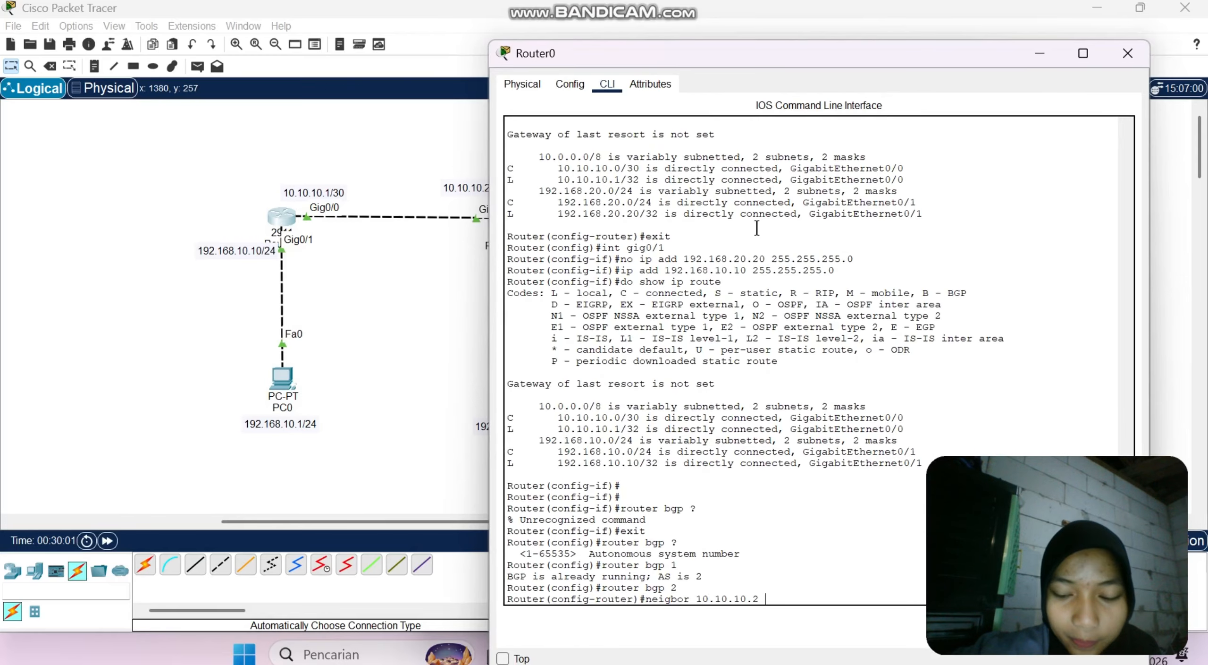
type("?")
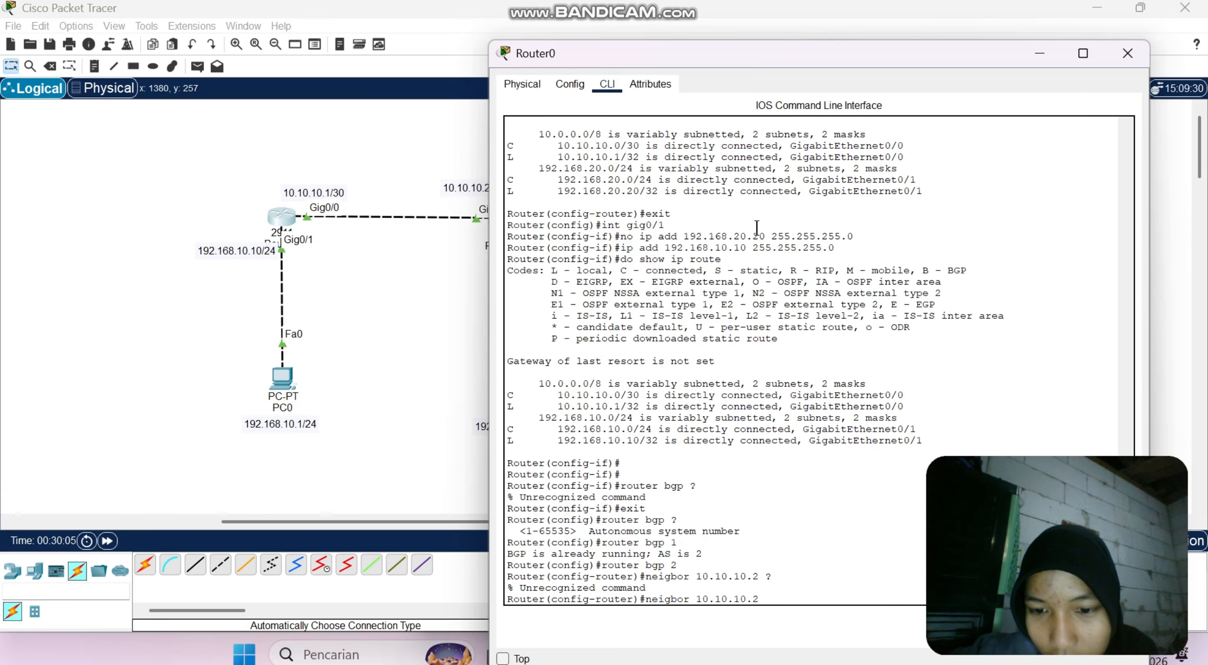
Step: Correct the command's spelling to "neighbor" and try to run "neighbor 10.10.10.2"
key("BackSpace")
key("Left")
key("Left")
key("Left")
key("Left")
key("Left")
key("Left")
key("Left")
key("Left")
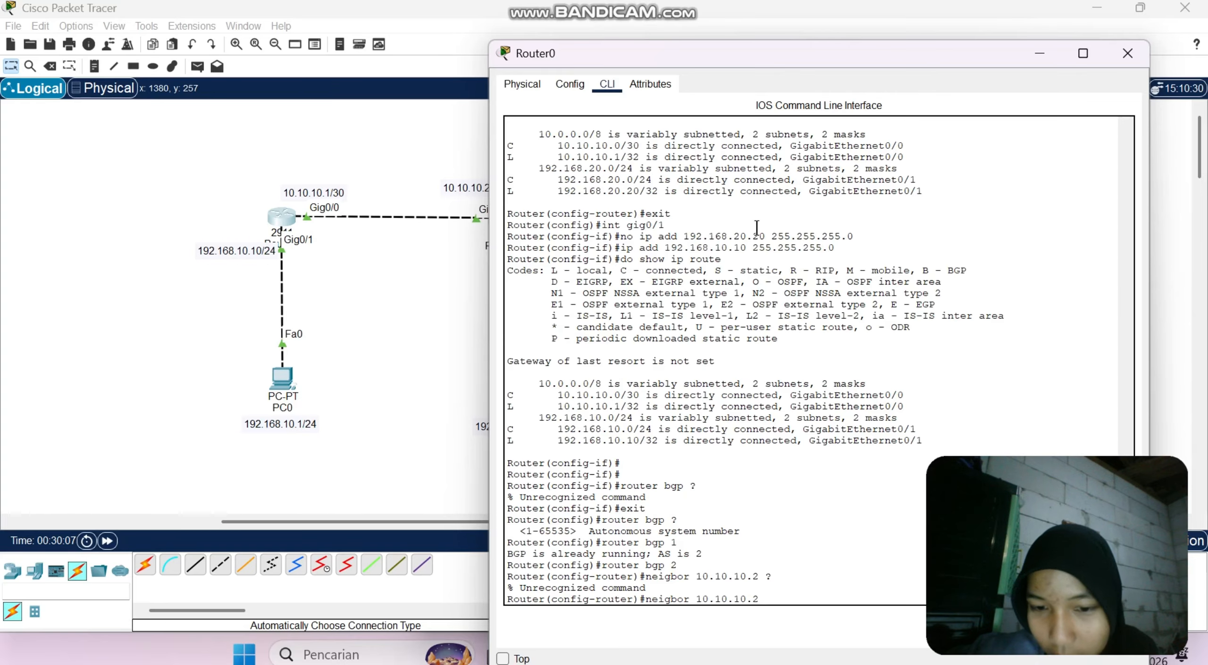
key("Left")
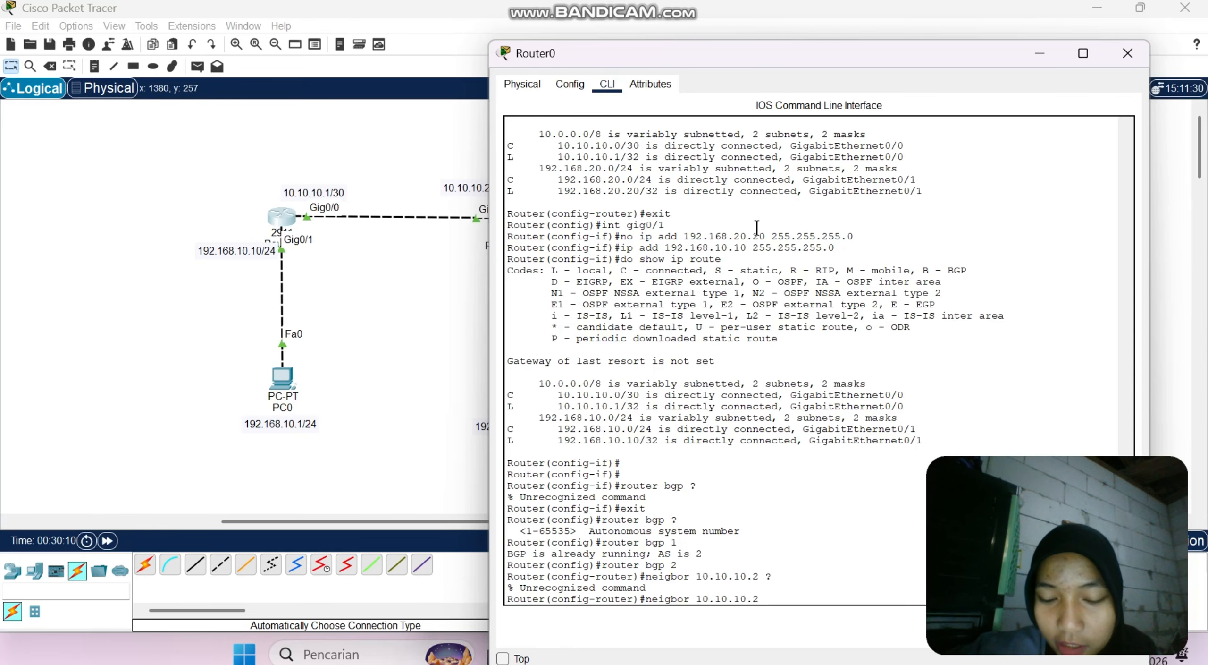
type("h")
key("Return")
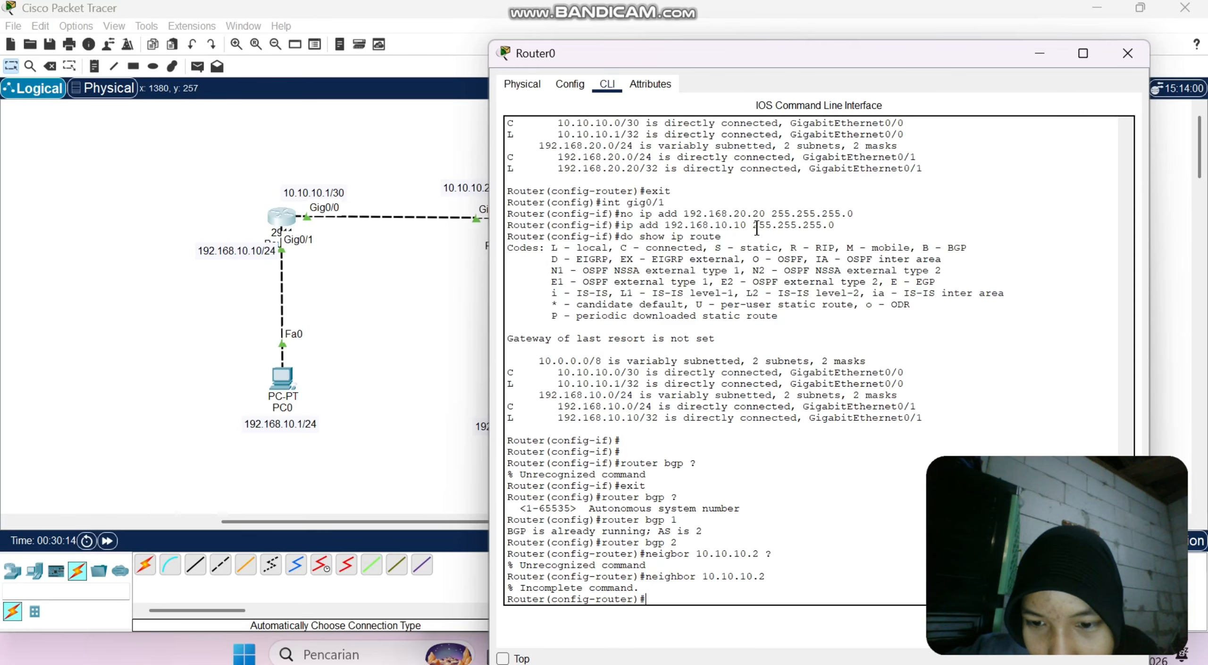
Step: Query the available options with "neighbor 10.10.10.2 ?" and highlight the remote-as help line
key("Up")
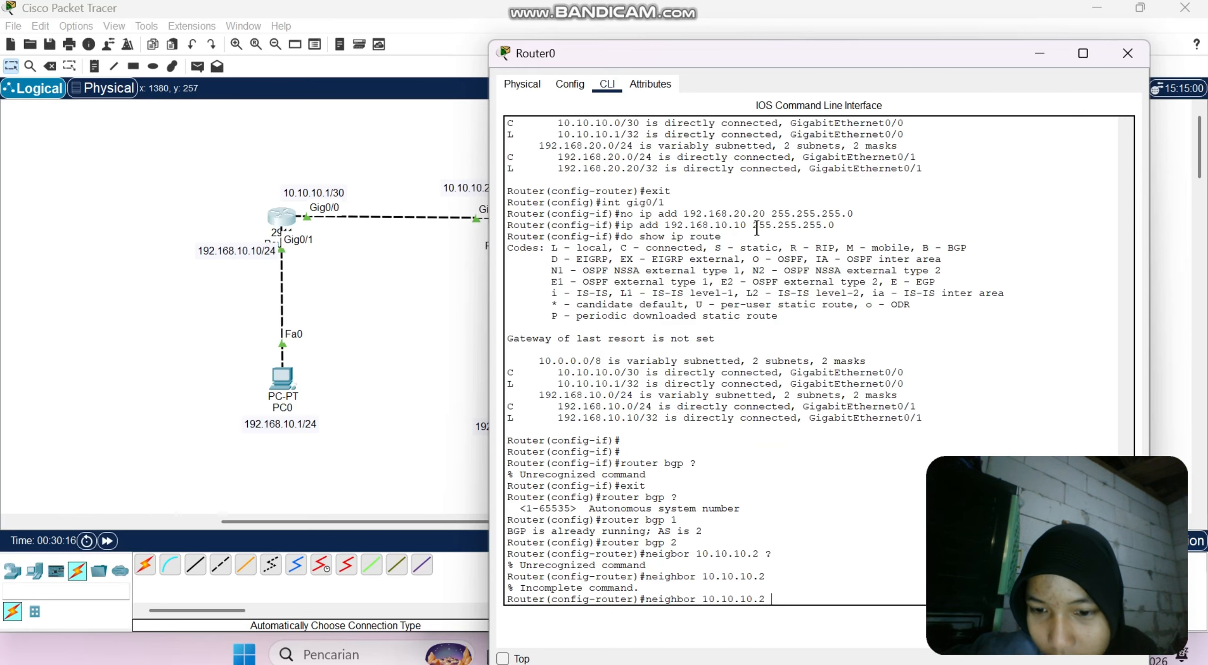
type("?")
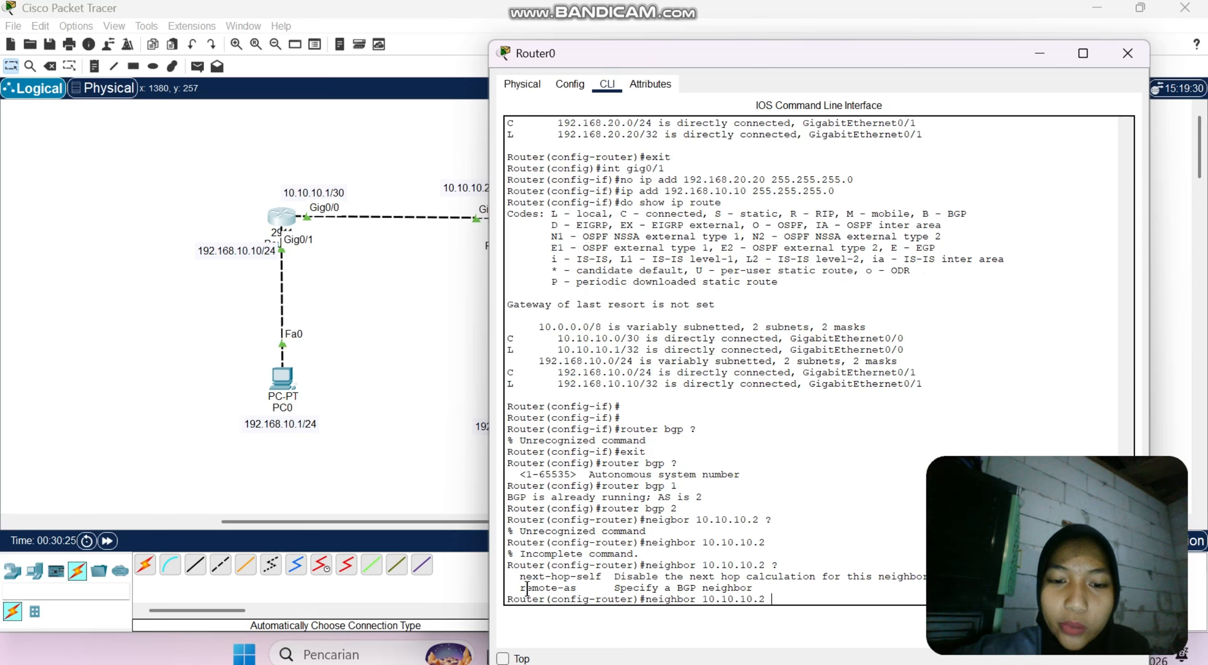
left_click_drag(526, 587, 764, 586)
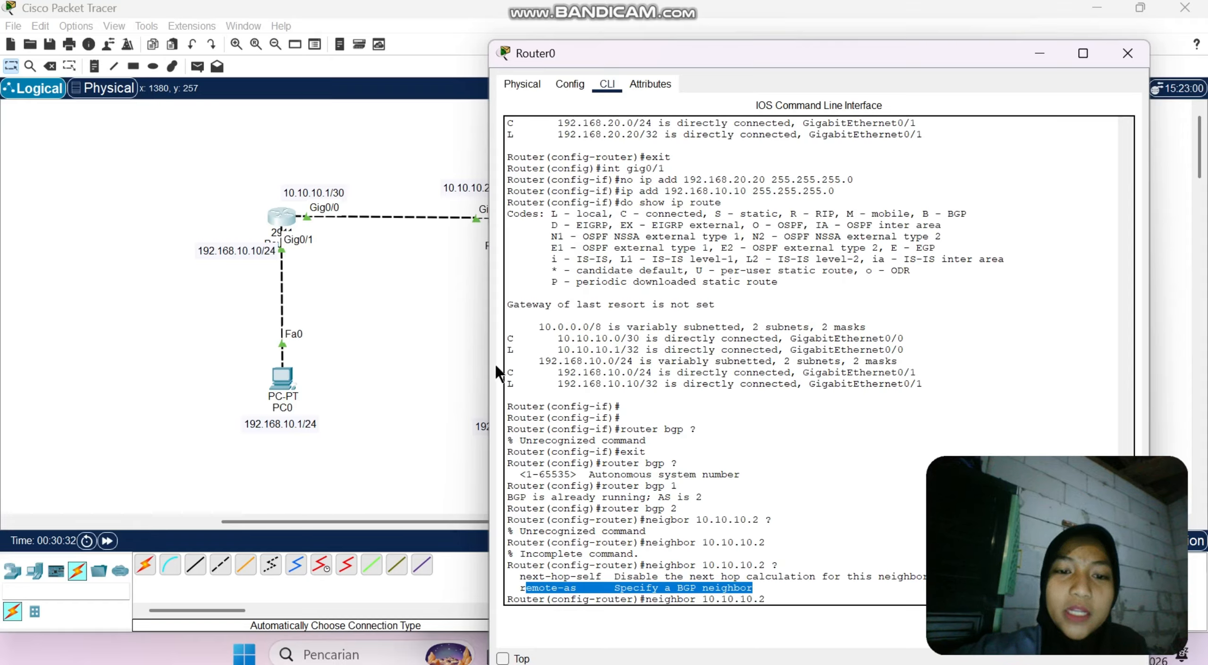
Step: Review the neighboring router in the topology, and configure it on Router0 with "neighbor 10.10.10.2 remote-as 1"
left_click(418, 293)
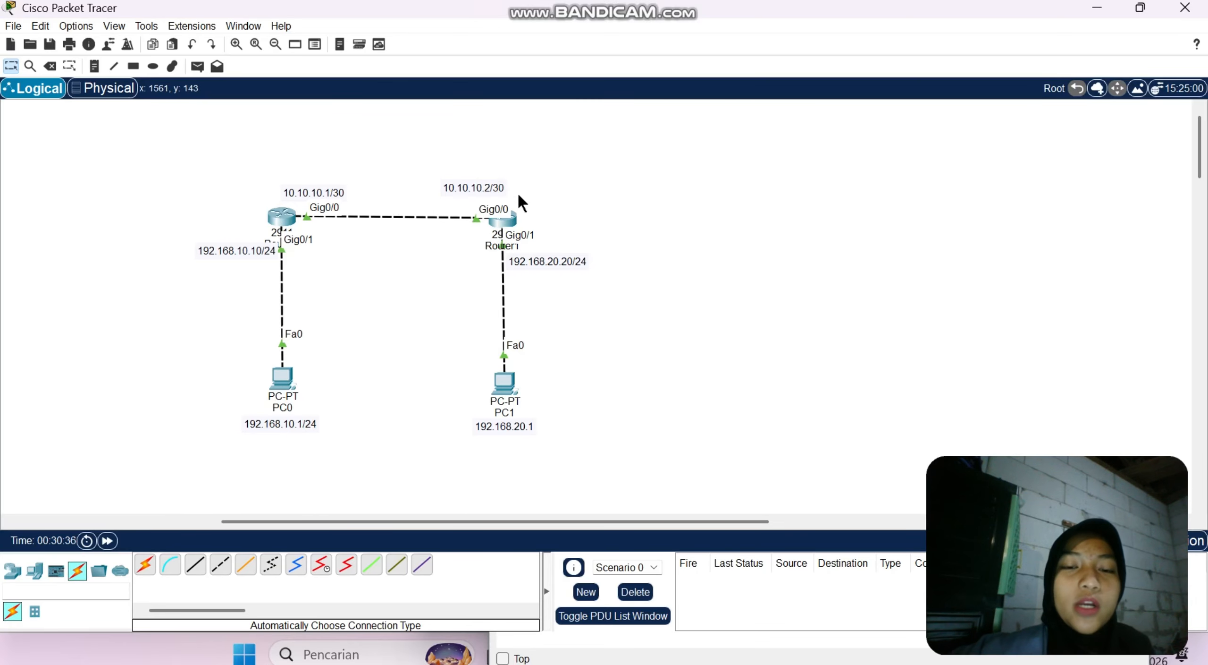
left_click(277, 217)
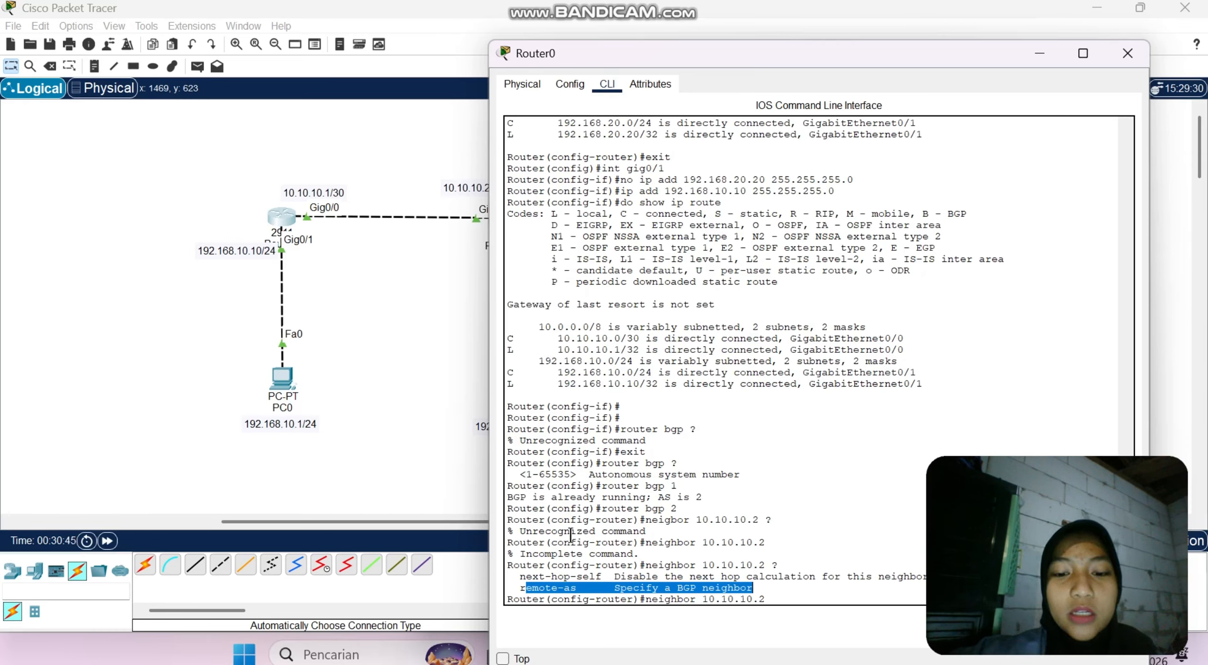
left_click(767, 593)
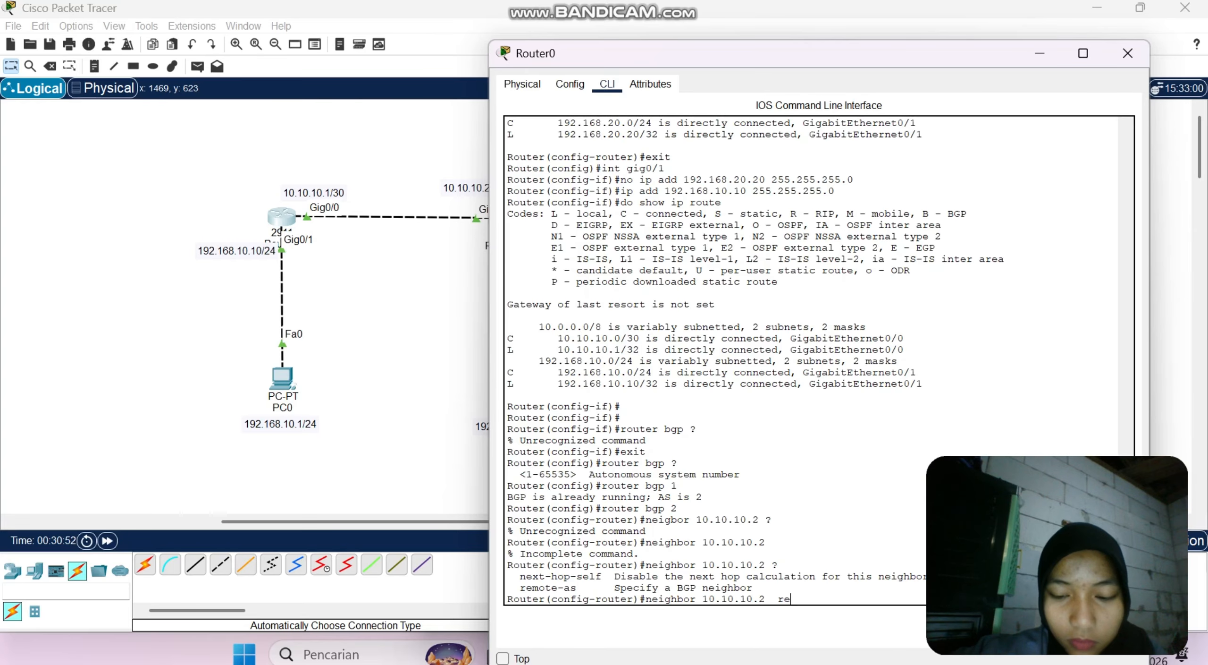
type("mote-a")
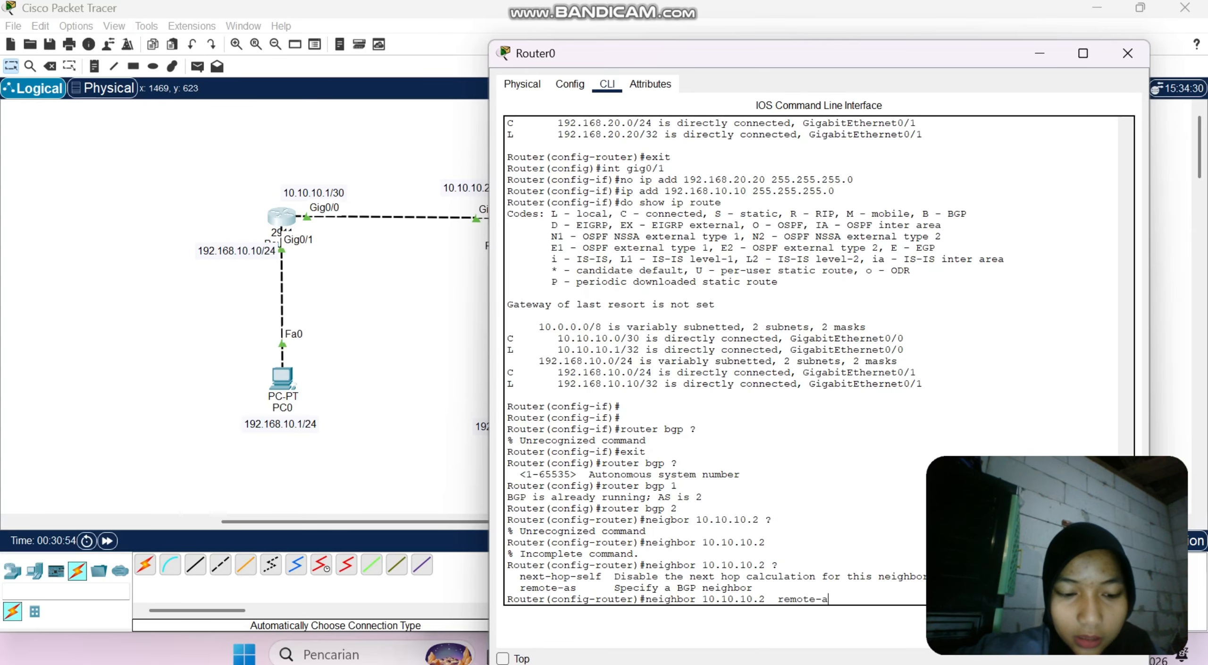
type("s 1")
key("Return")
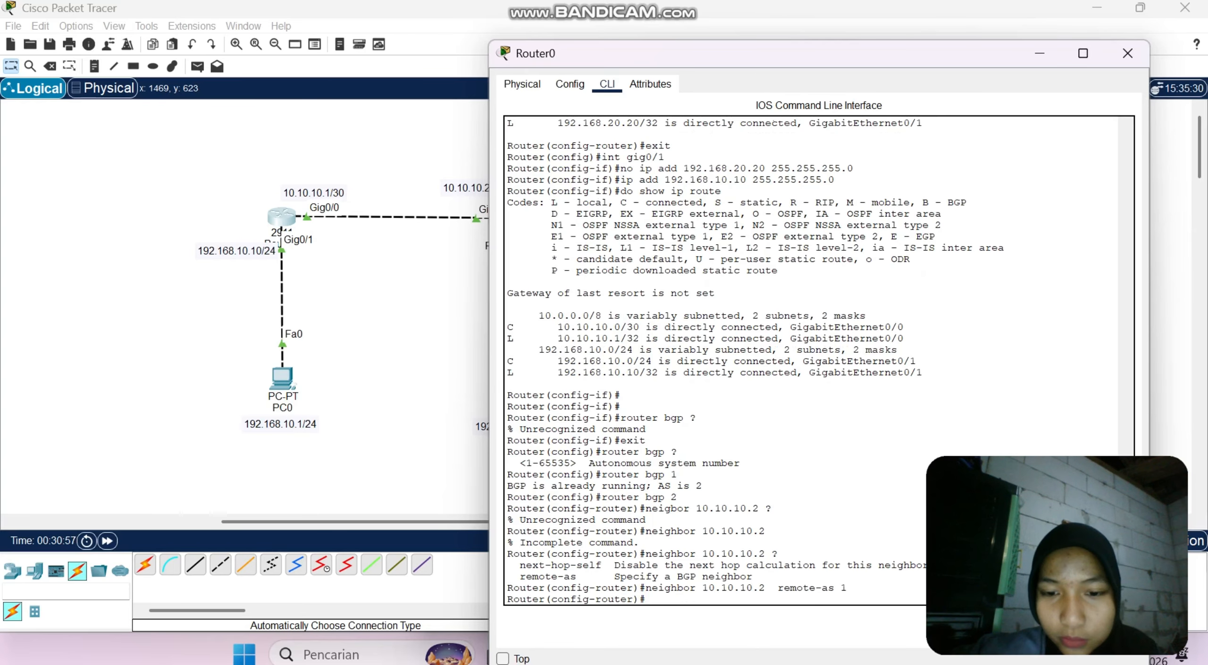
Step: Query the options of "network 10.10.10.0 ?" in BGP configuration and highlight the network mask help line
type("n")
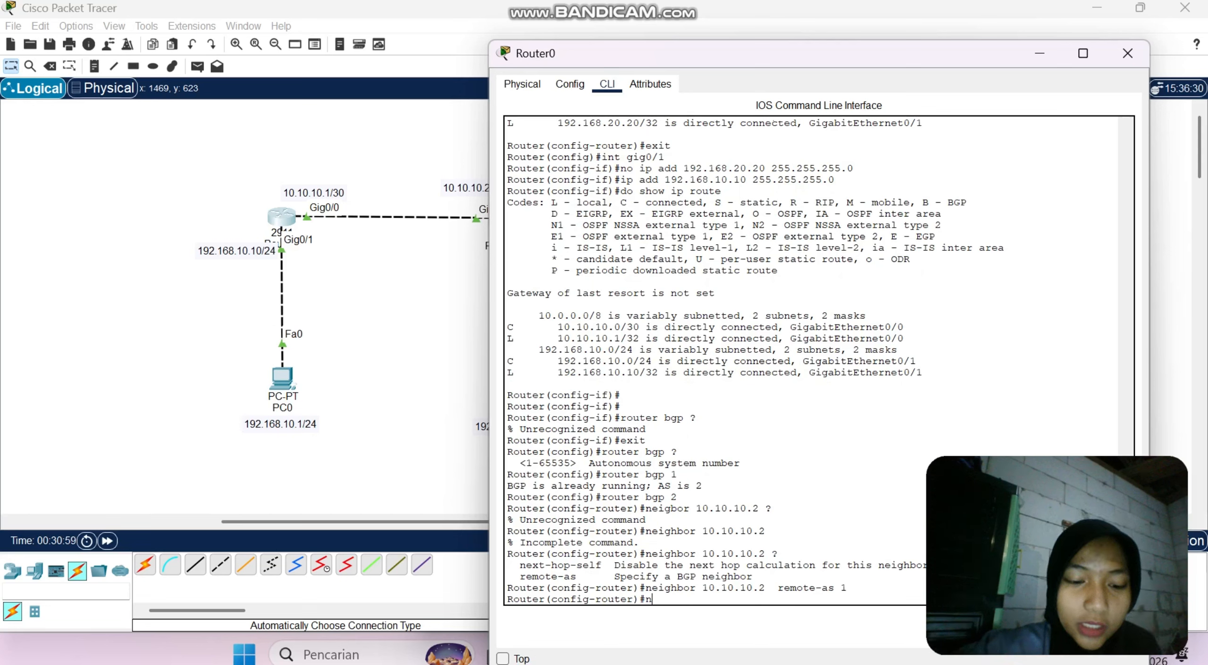
type("etwork")
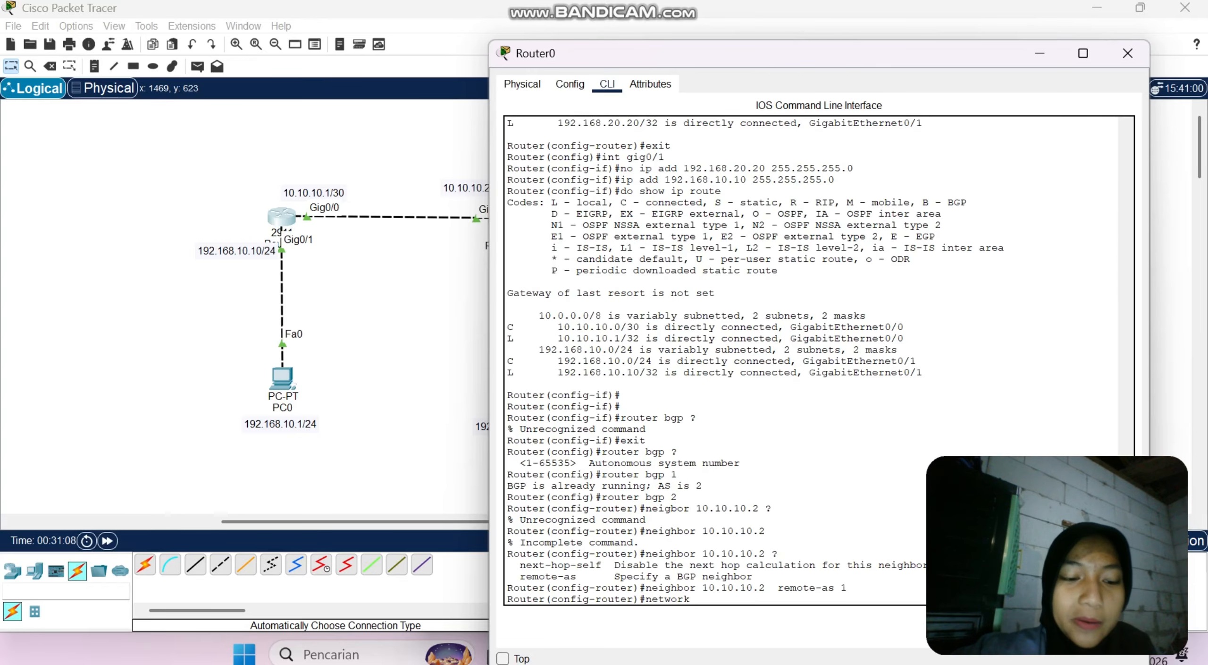
type(" 10.10.10")
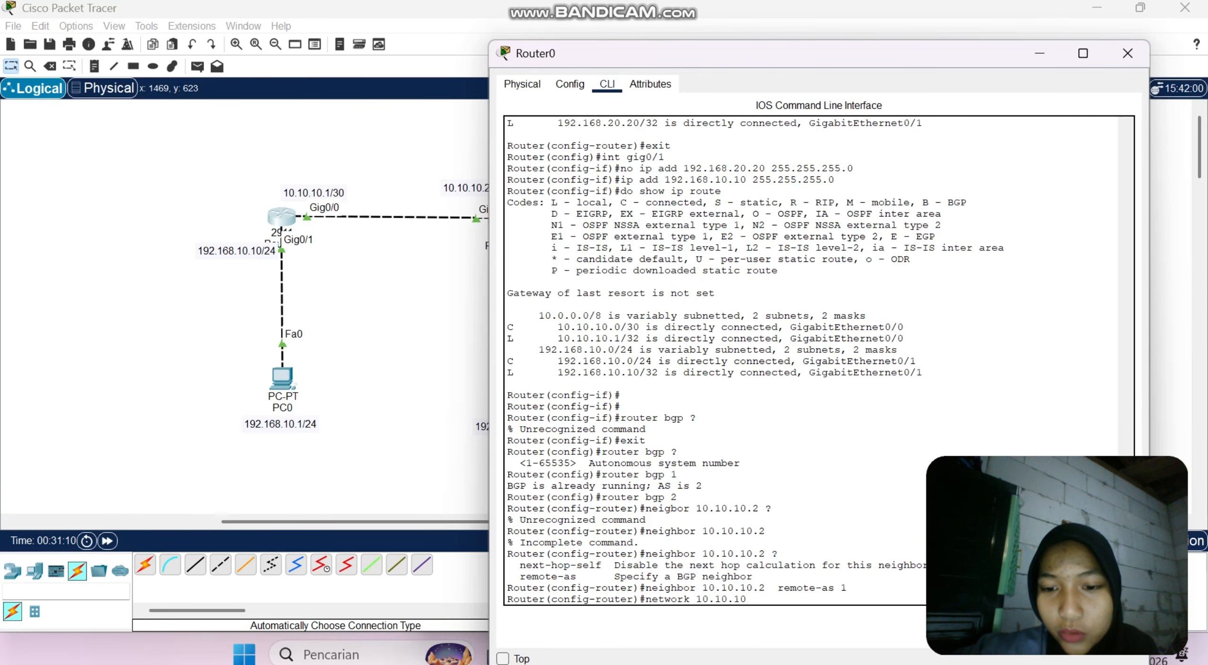
type(".0")
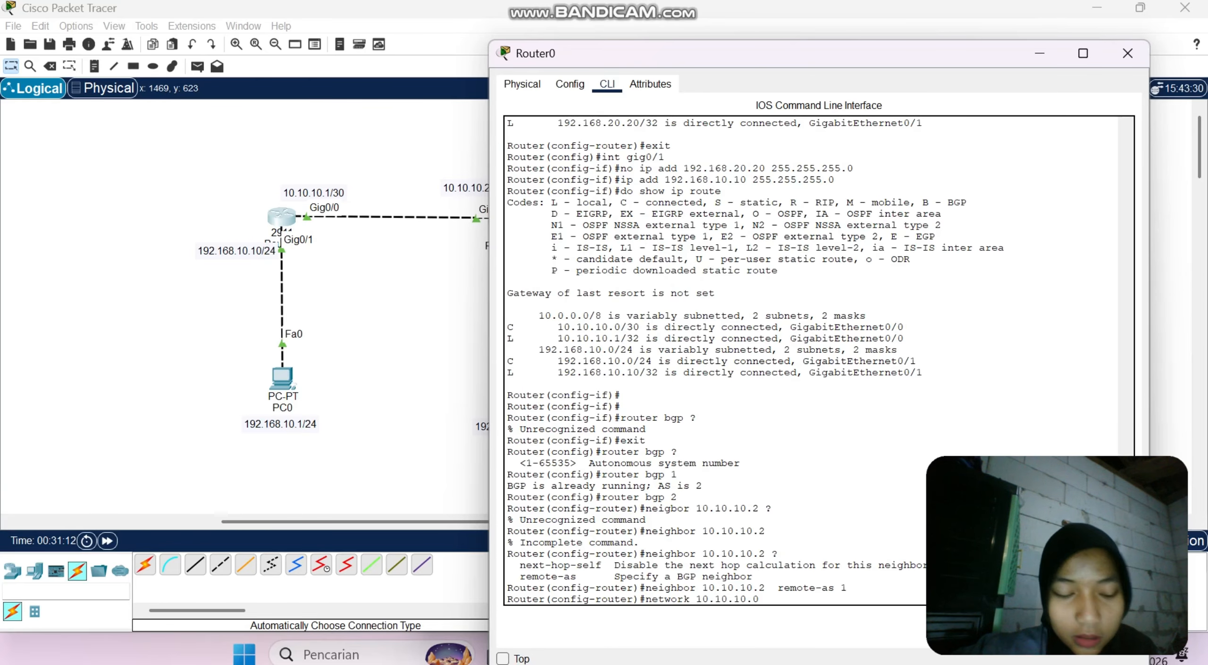
type(" ?")
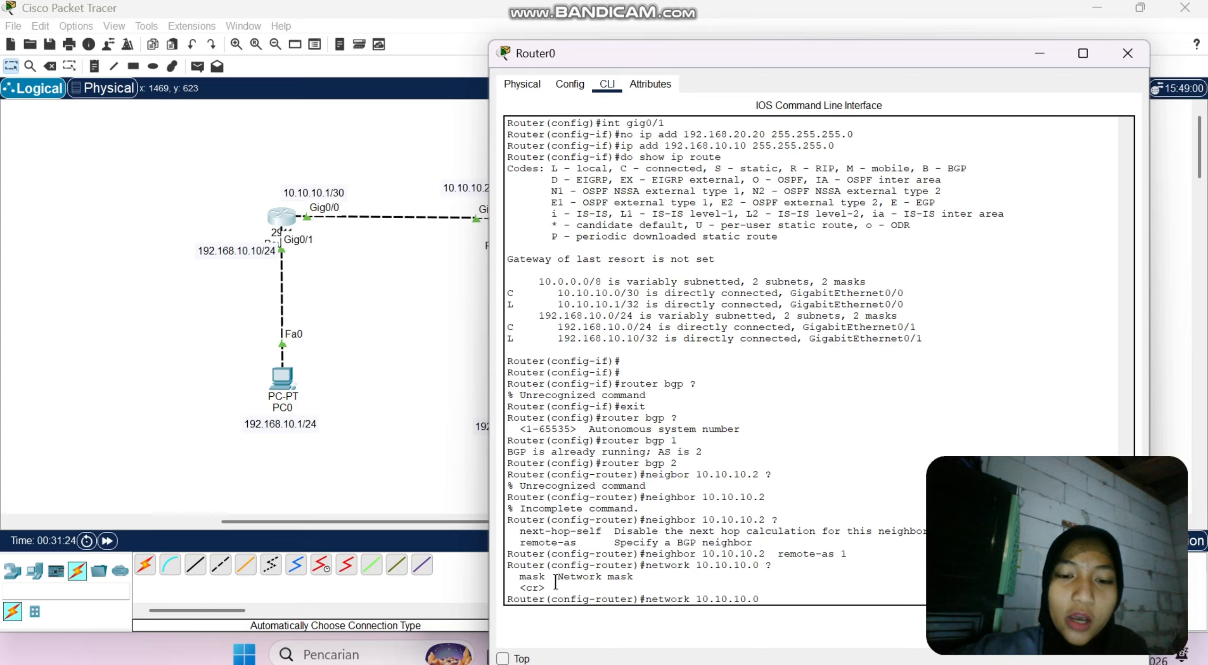
left_click_drag(530, 576, 687, 576)
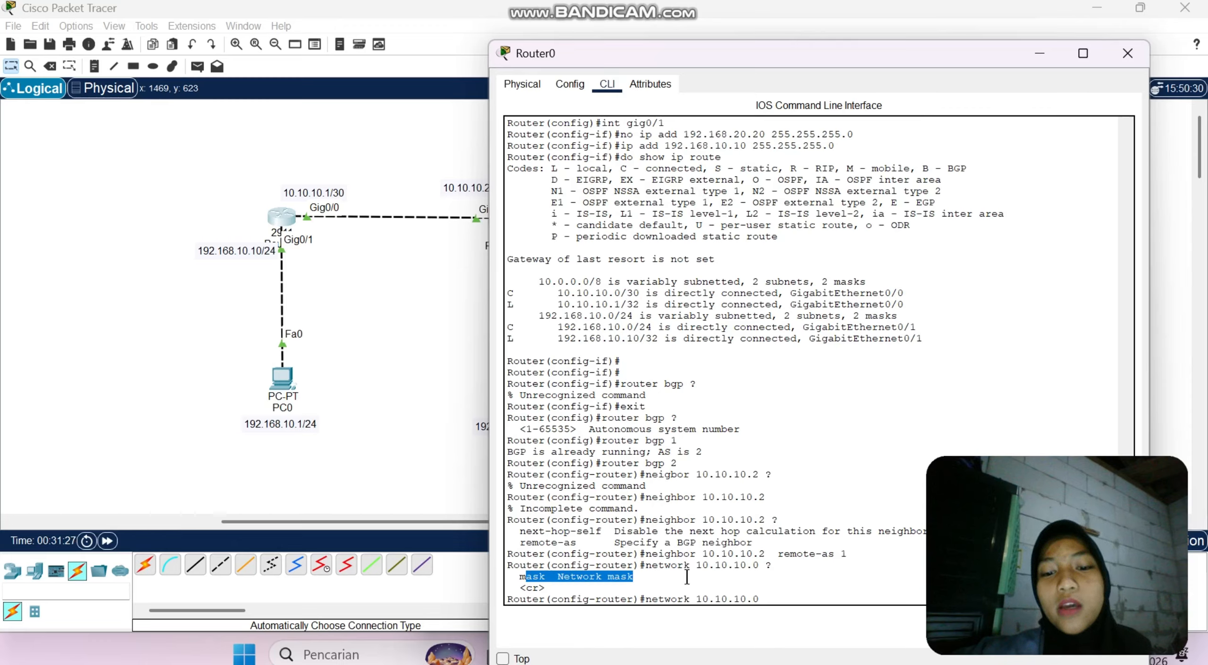
Step: Advertise the link network in Router0's BGP process with "network 10.10.10.0 mask 255.255.255.252"
left_click(768, 603)
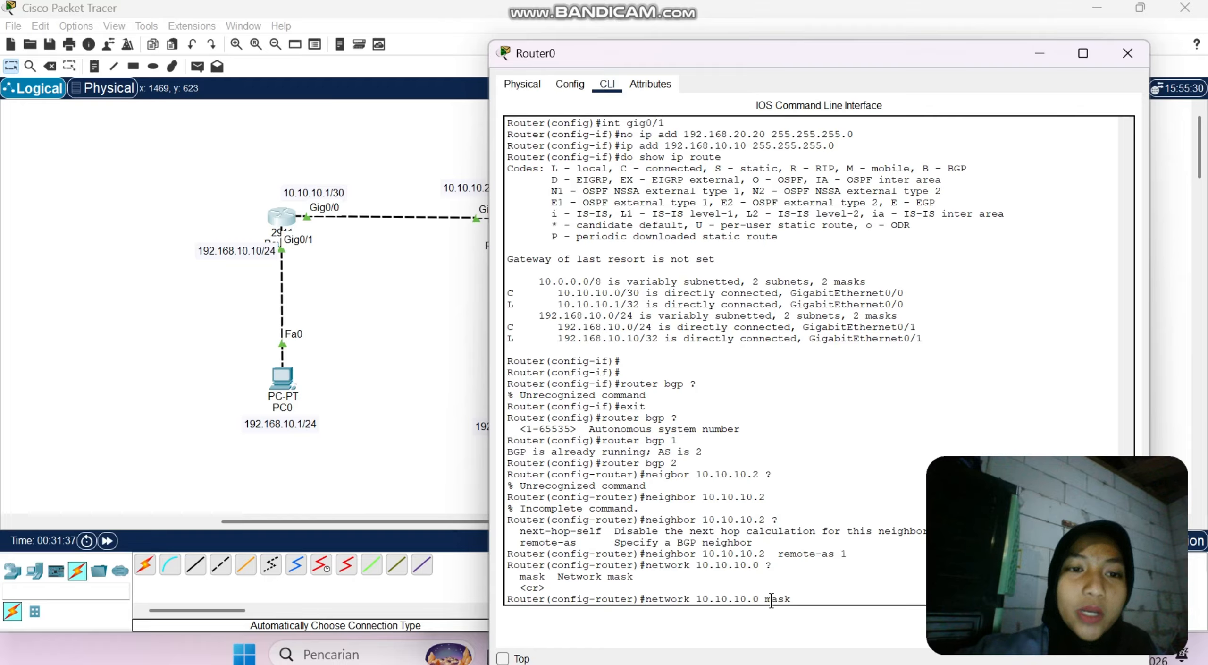
type("mask ")
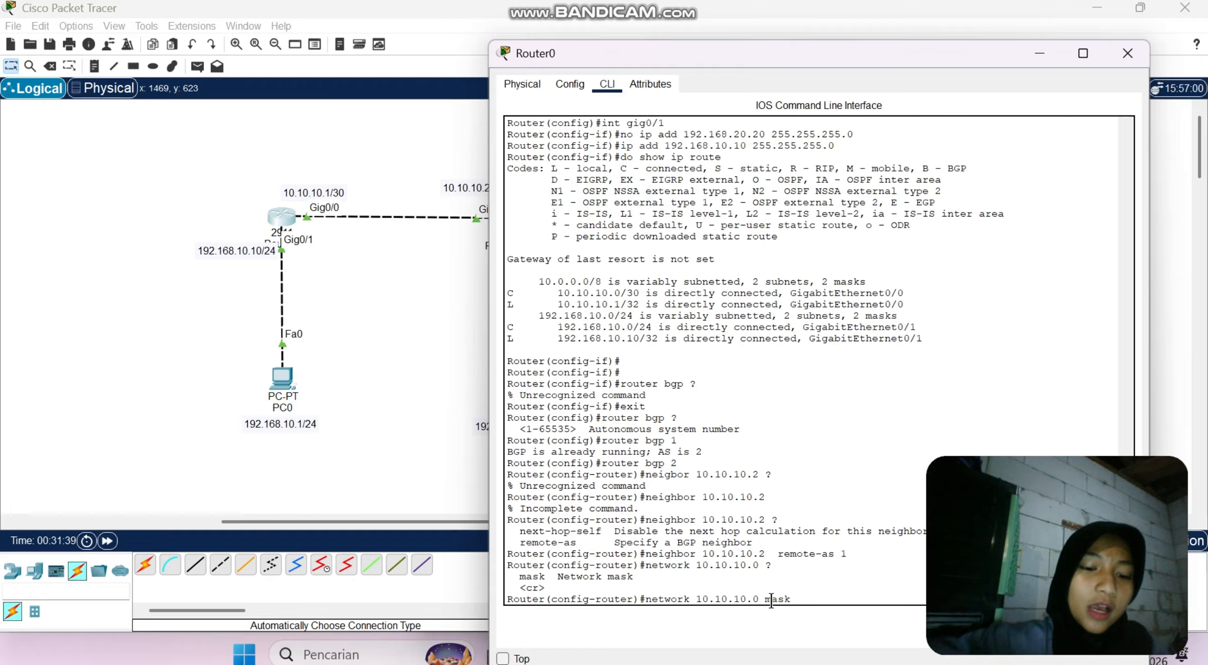
type("2555")
key("BackSpace")
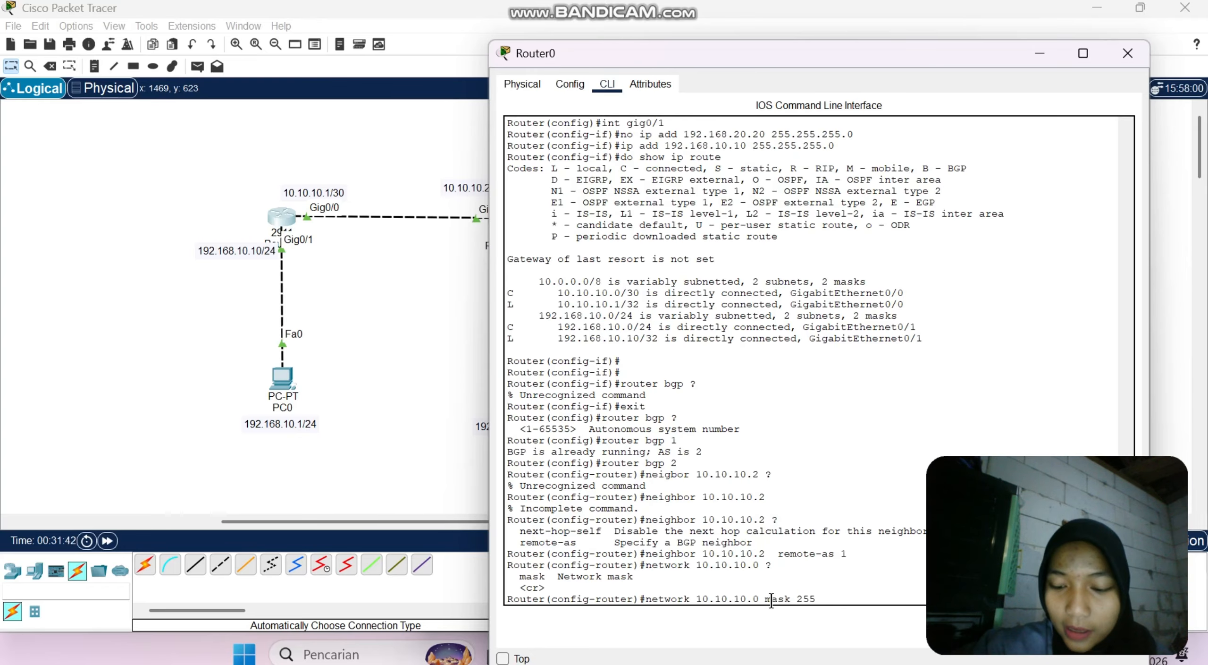
type(".255.255")
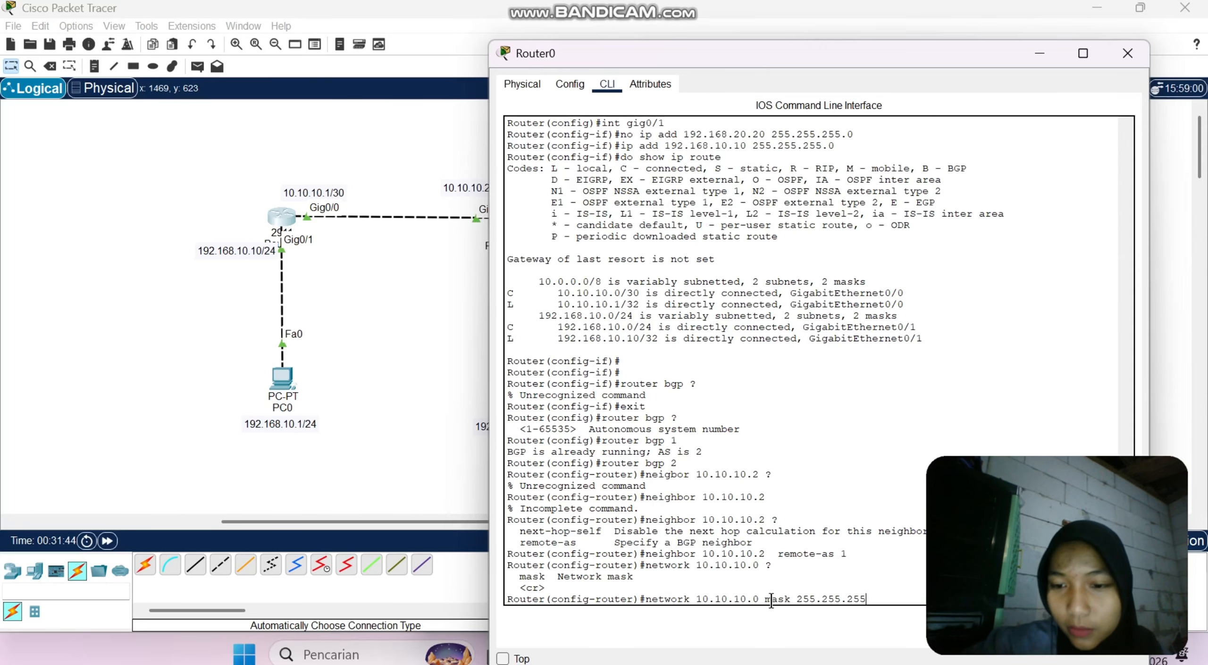
type(".252")
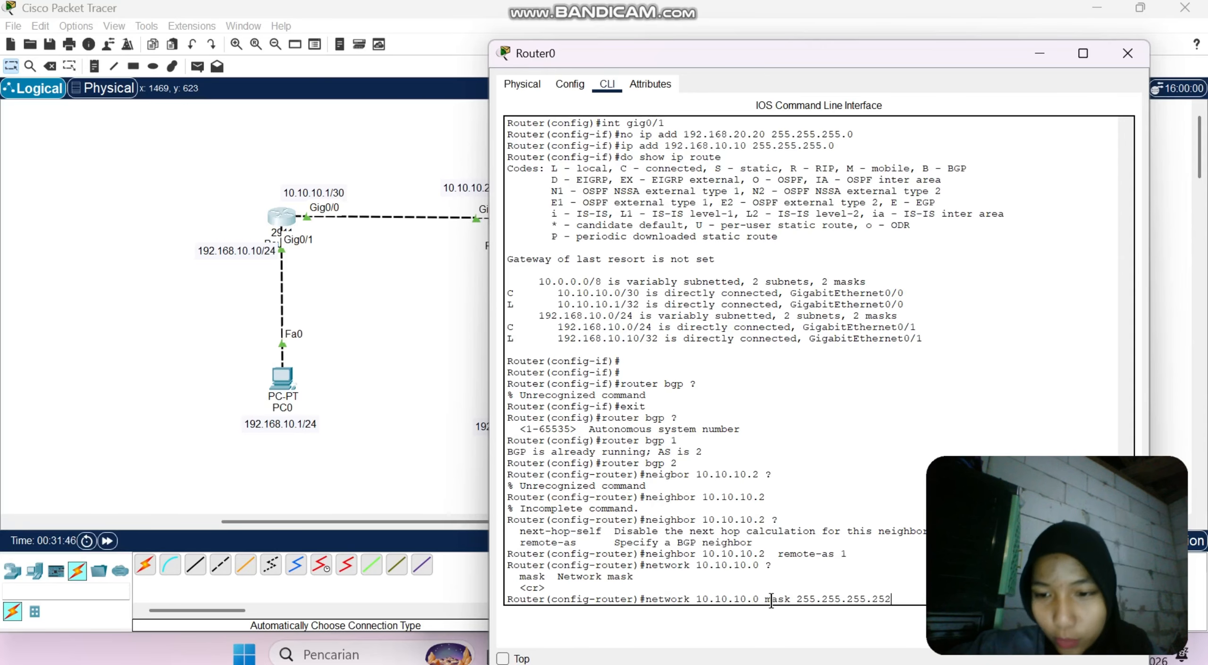
key("Return")
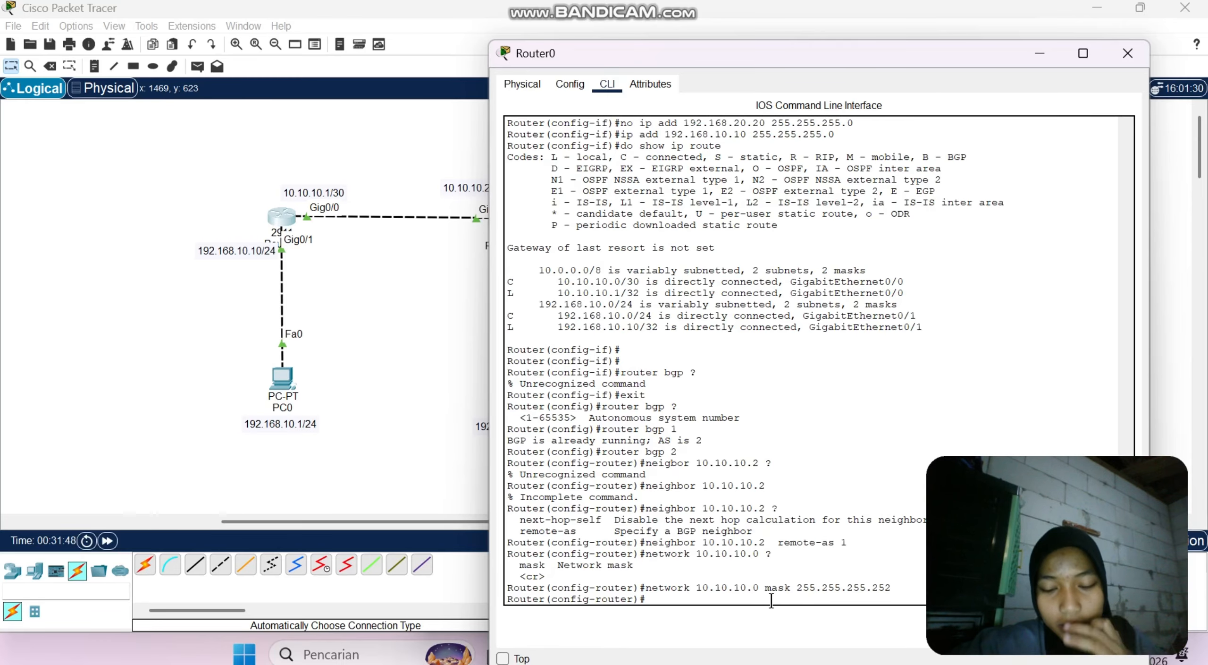
Step: Advertise Router0's LAN in BGP with "network 192.168.10.0 mask 255.255.255.0"
type("network ")
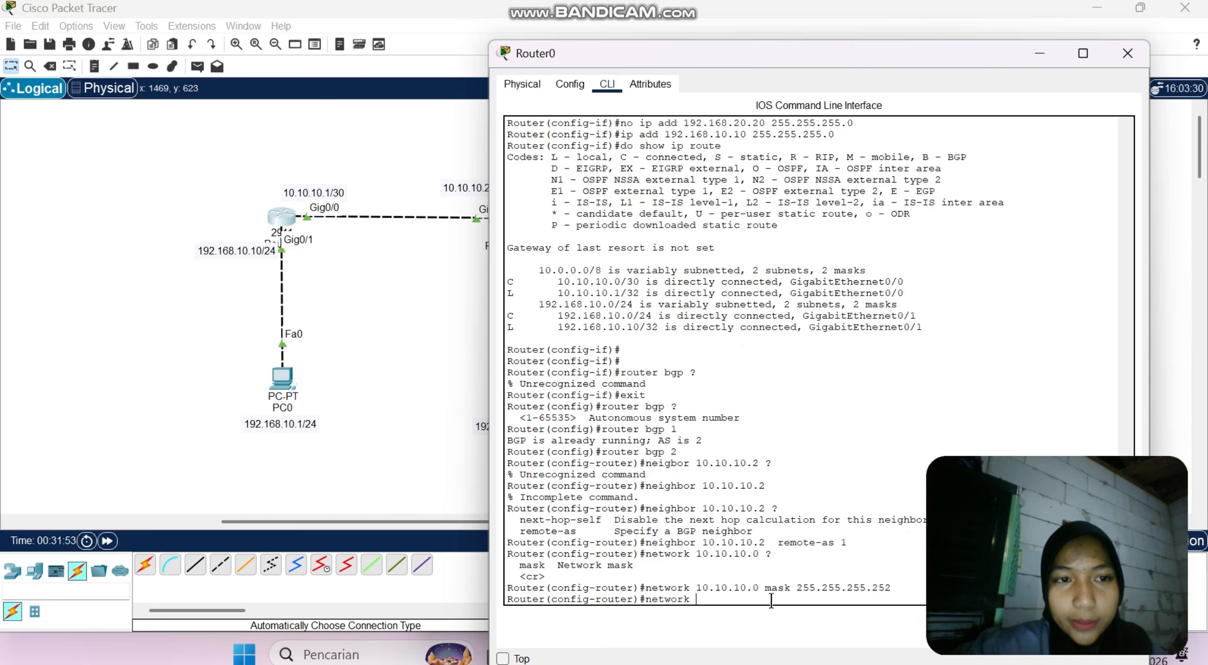
type("192.")
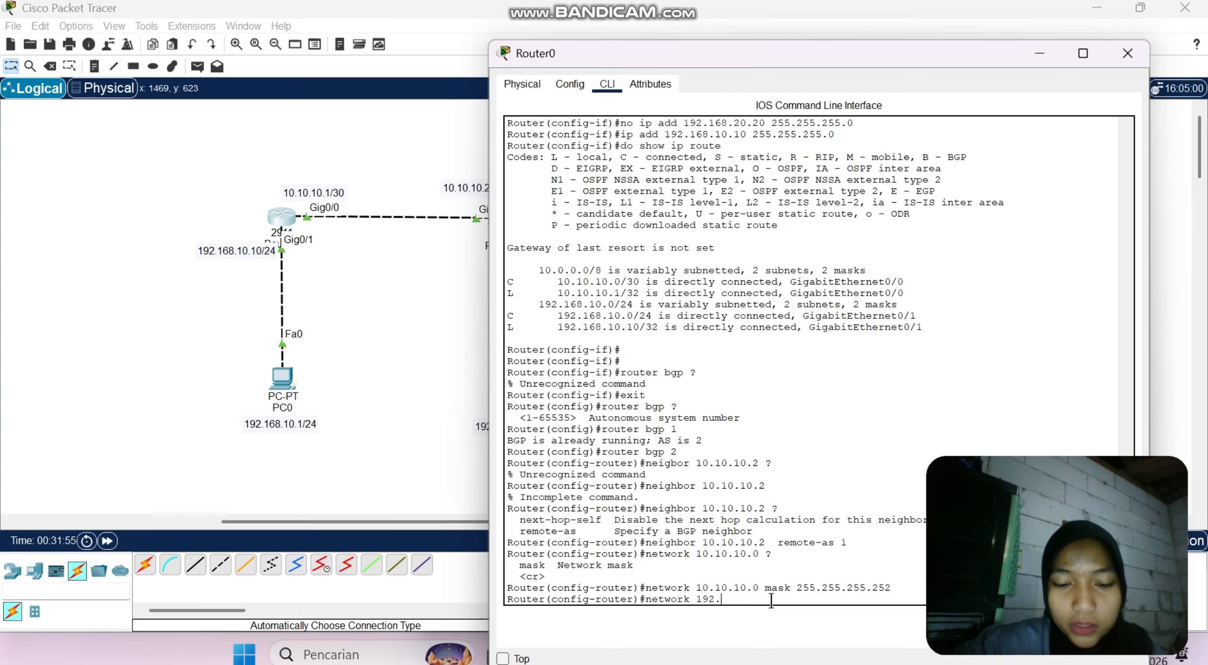
type("168.10.")
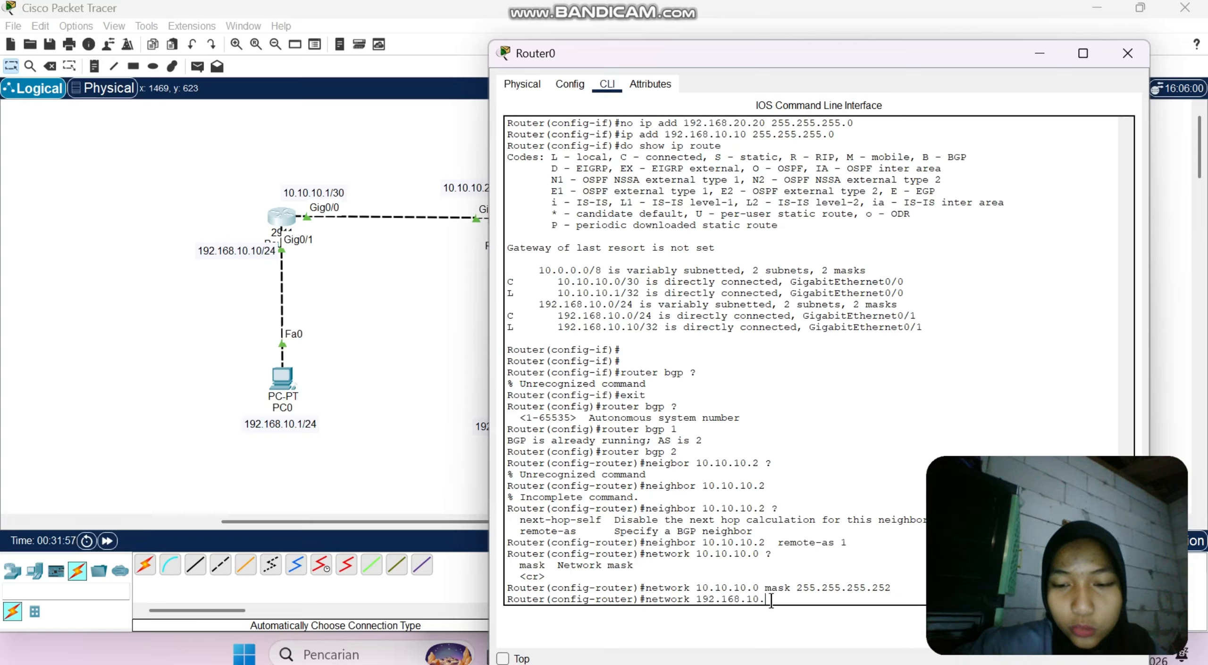
type("0 mask")
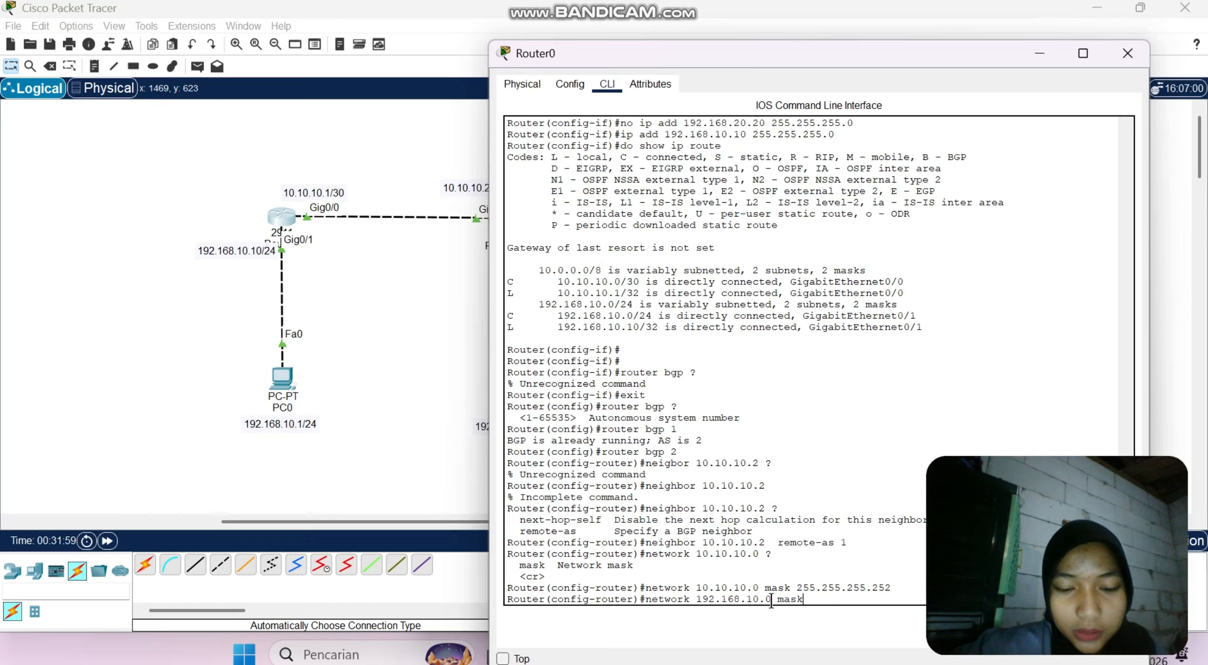
type(" 255.2")
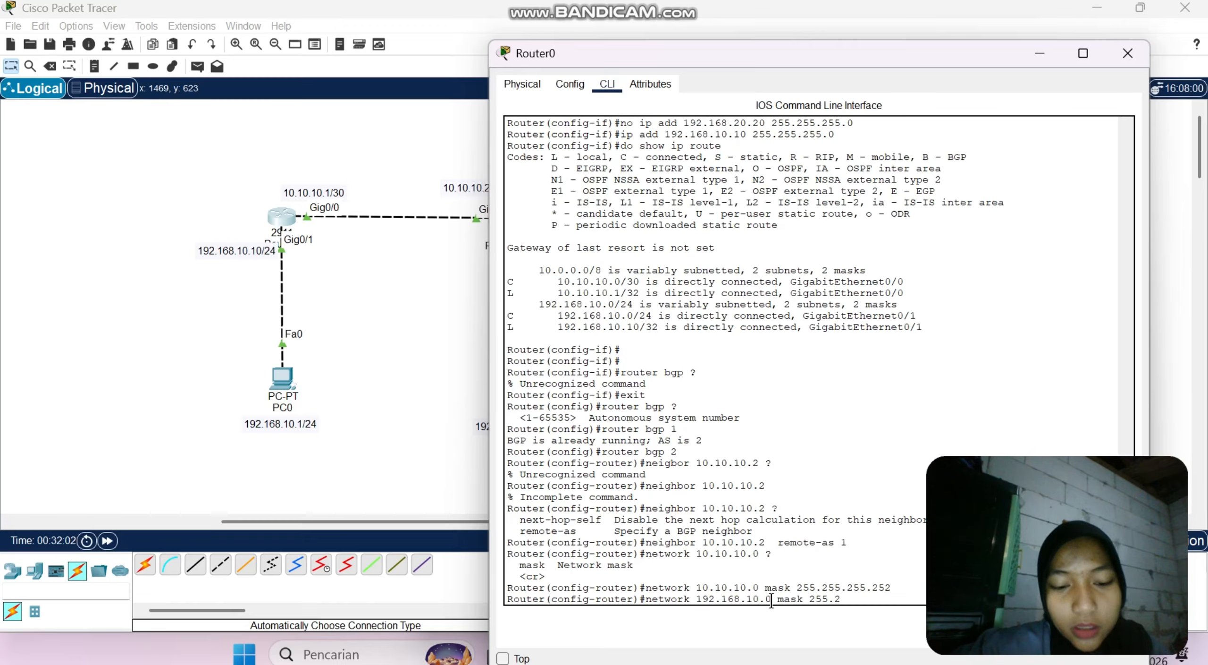
type("55.25")
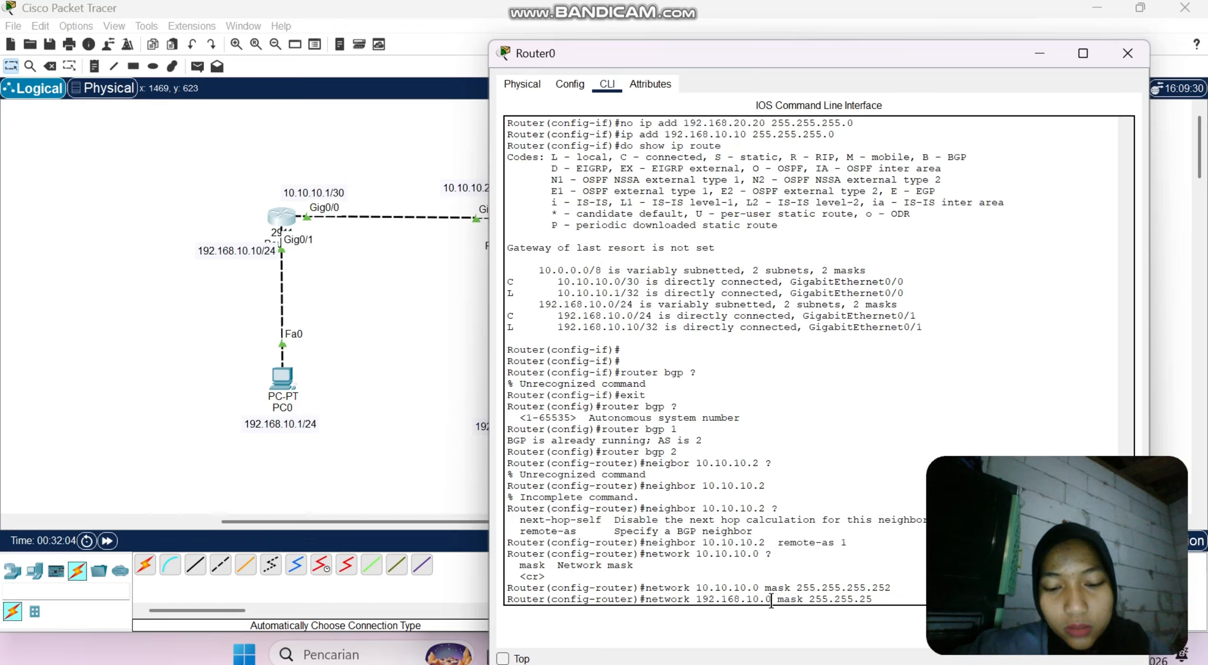
type("5.0")
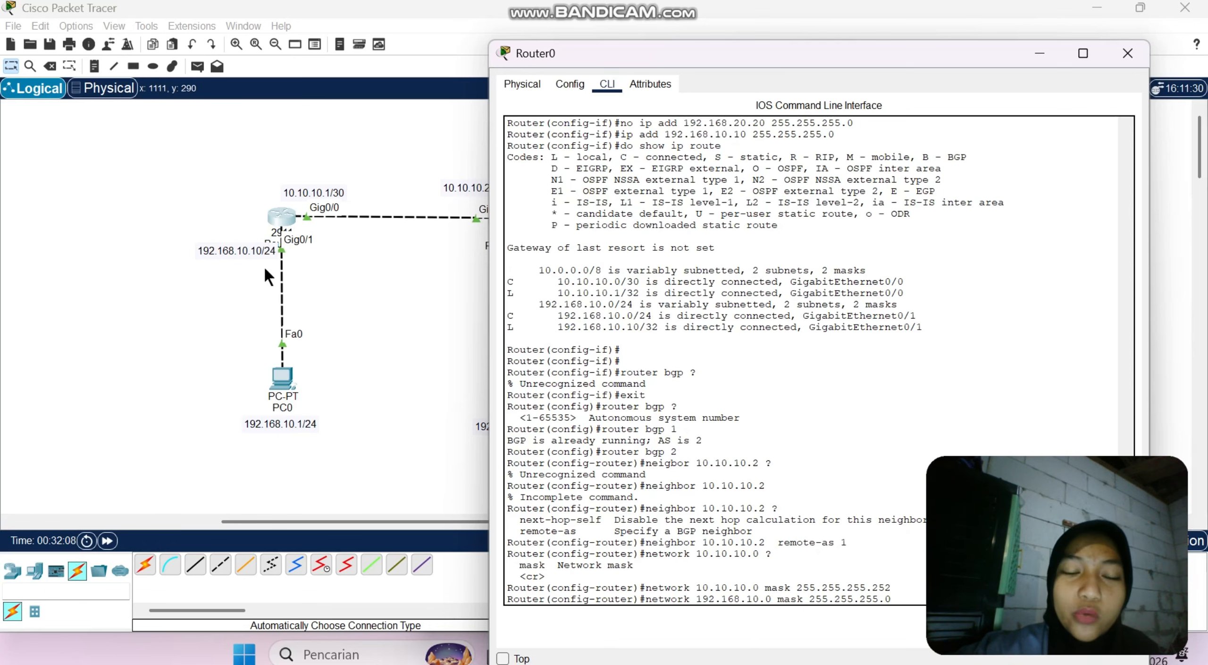
key("Return")
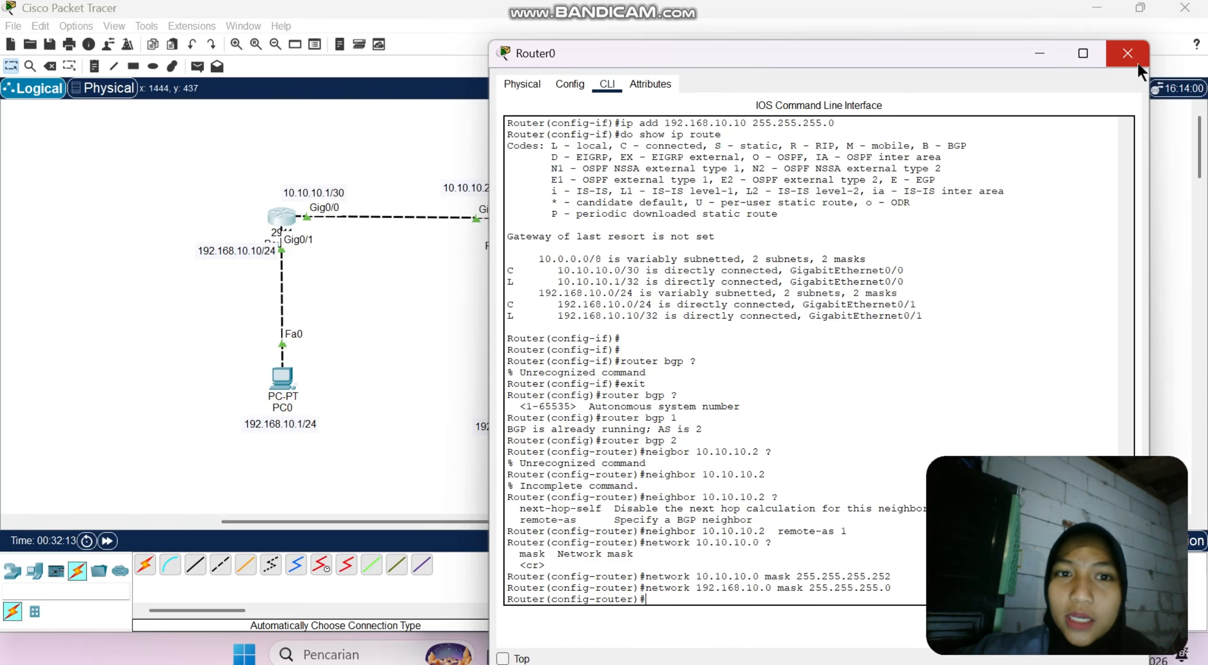
Step: Close Router0's window, open Router1's command line and enter global configuration mode with "en" and "conf t"
left_click(1128, 53)
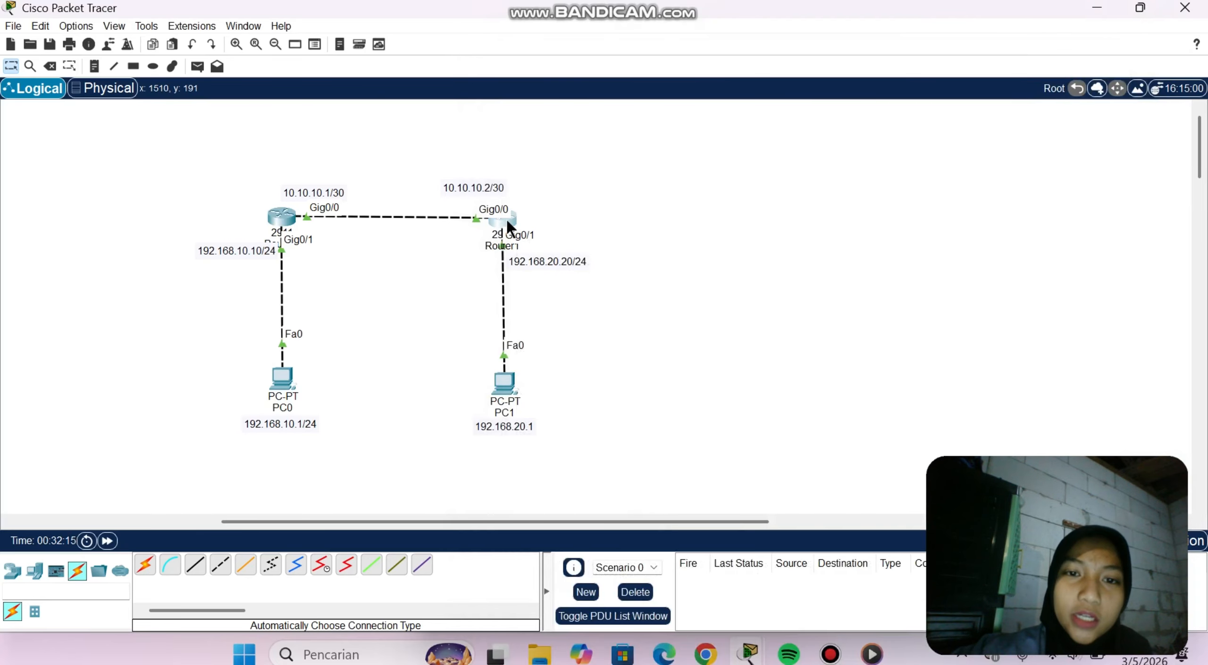
left_click(506, 220)
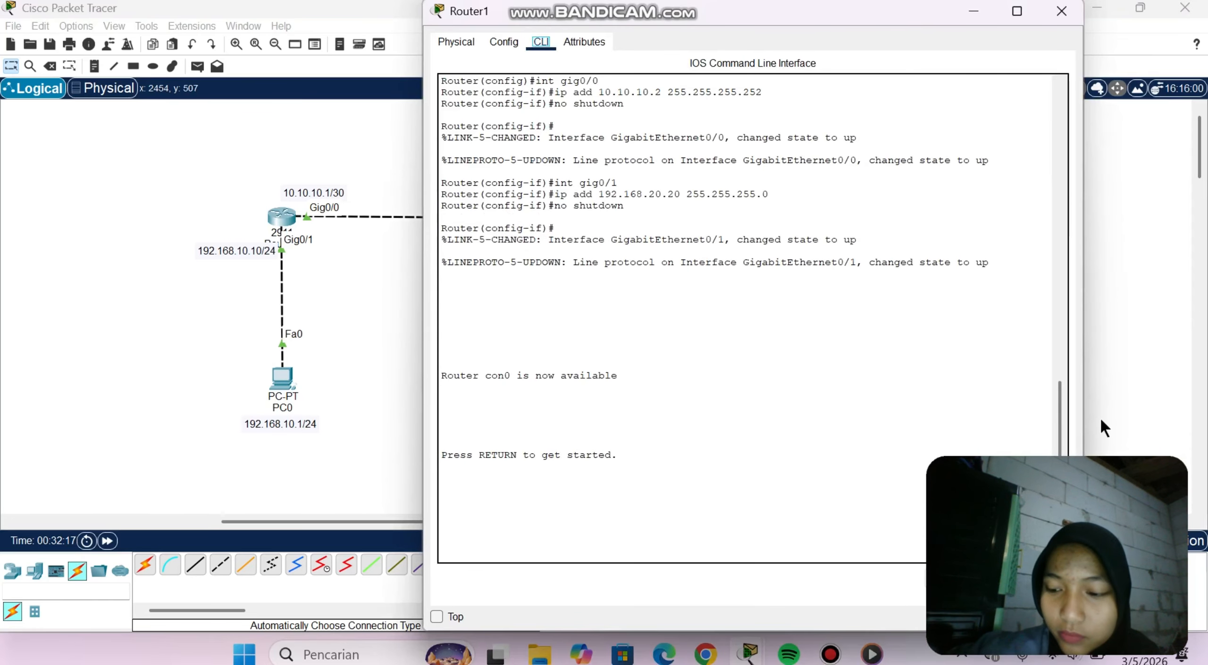
left_click(1063, 446)
key("Return")
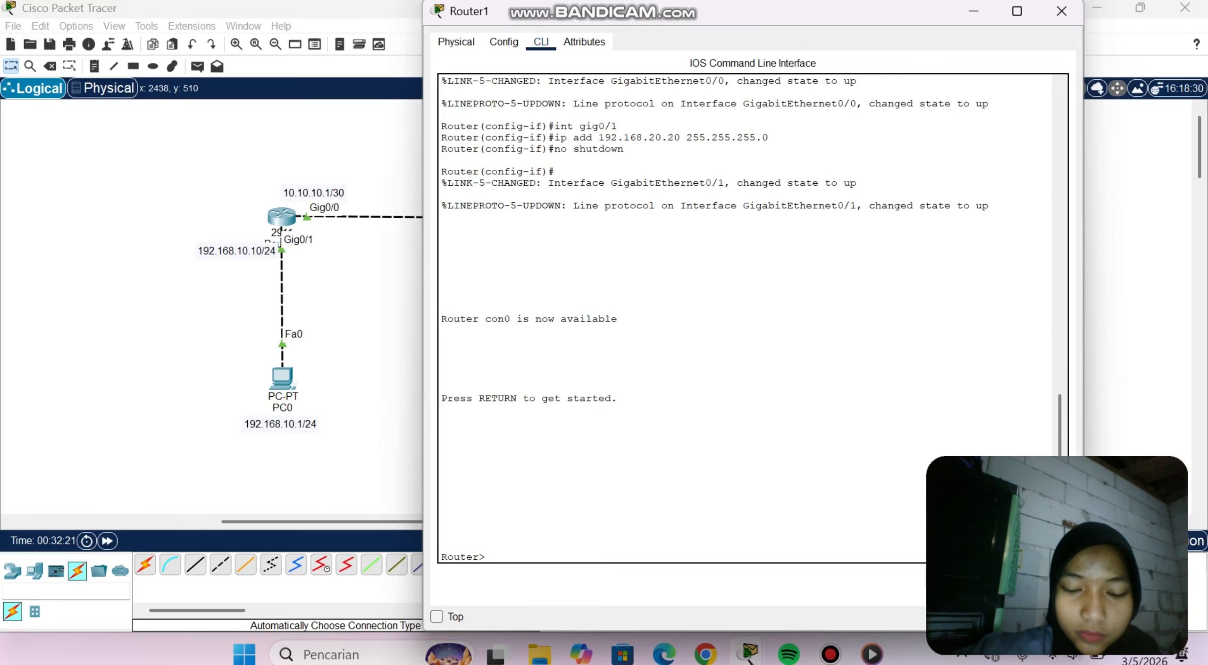
type("en")
key("Return")
type("conf ")
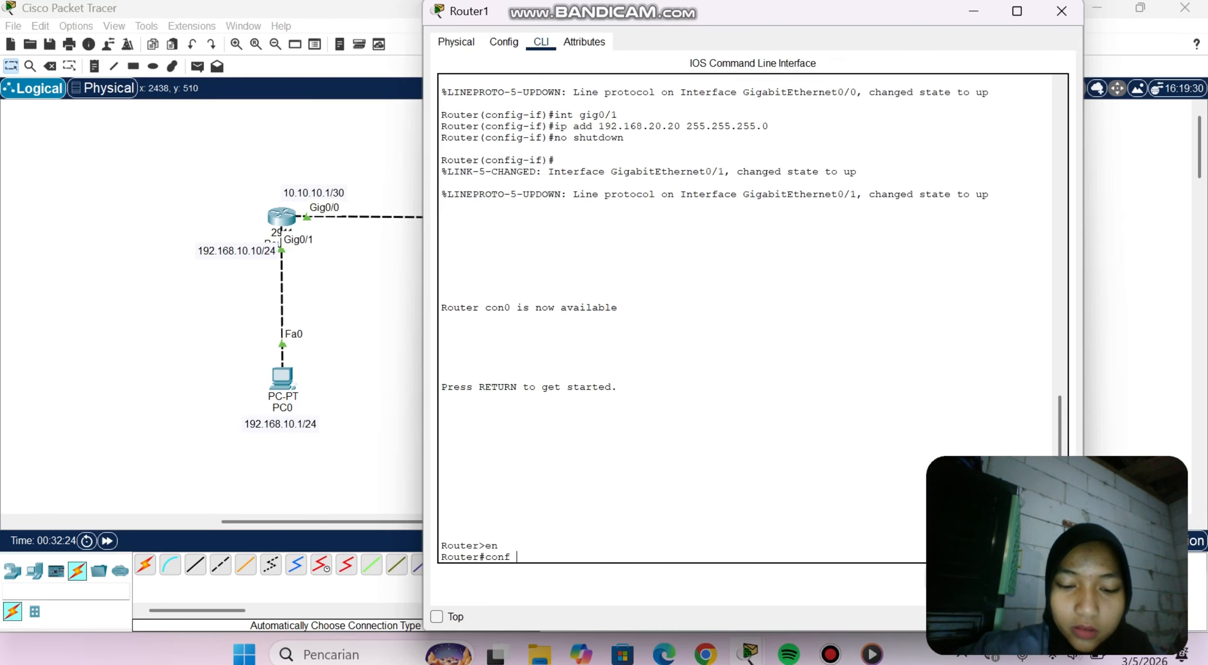
type("t")
key("Return")
Step: Start the BGP process on Router1 for autonomous system 1 with "router bgp 1"
type("rou")
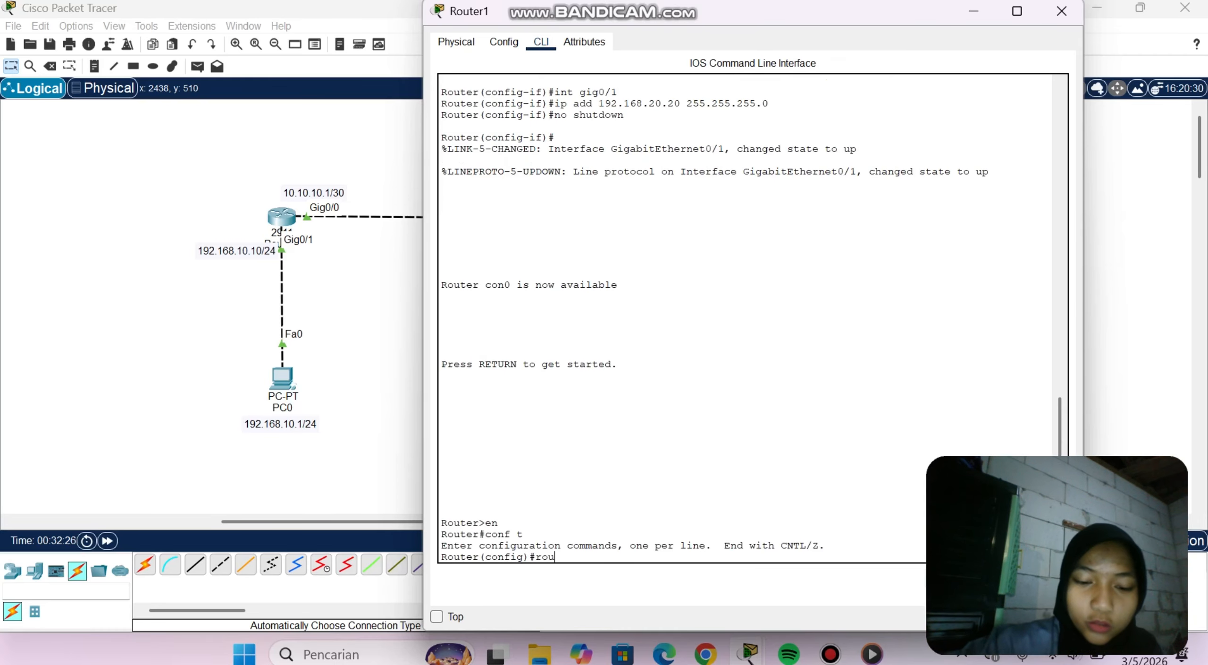
type("ter bgp ")
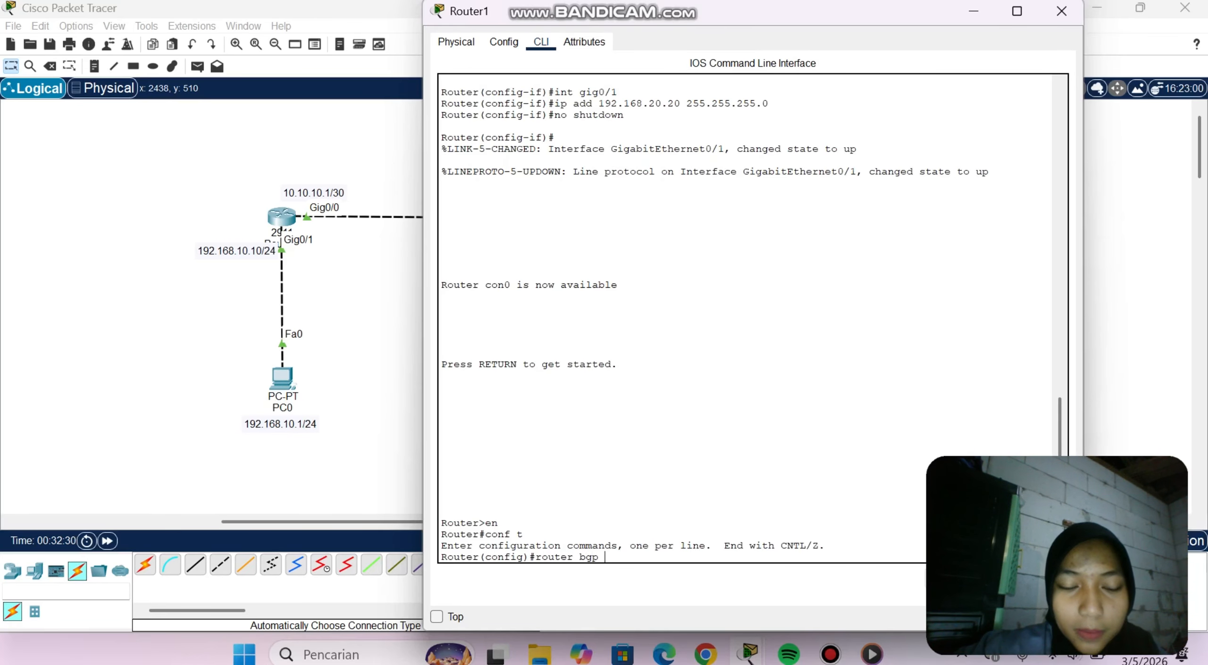
type("1")
key("Return")
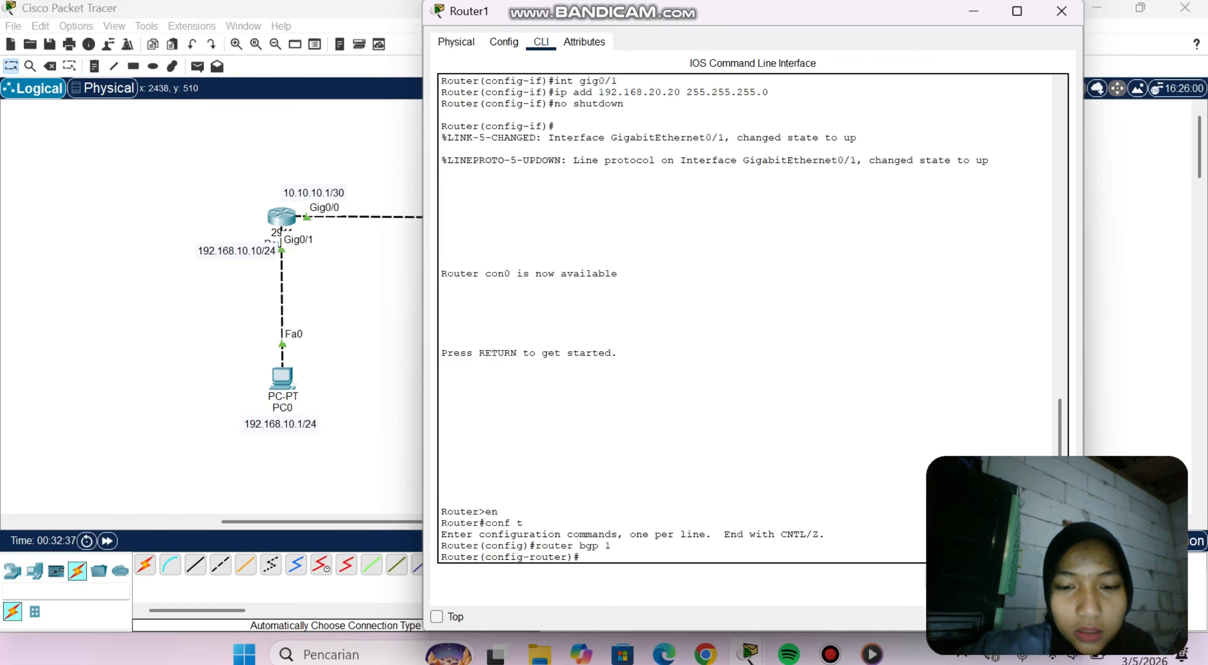
Step: Define Router0 as Router1's BGP neighbor with "neighbor 10.10.10.1 remote-as 2" and return to a clean prompt
type("neighbor")
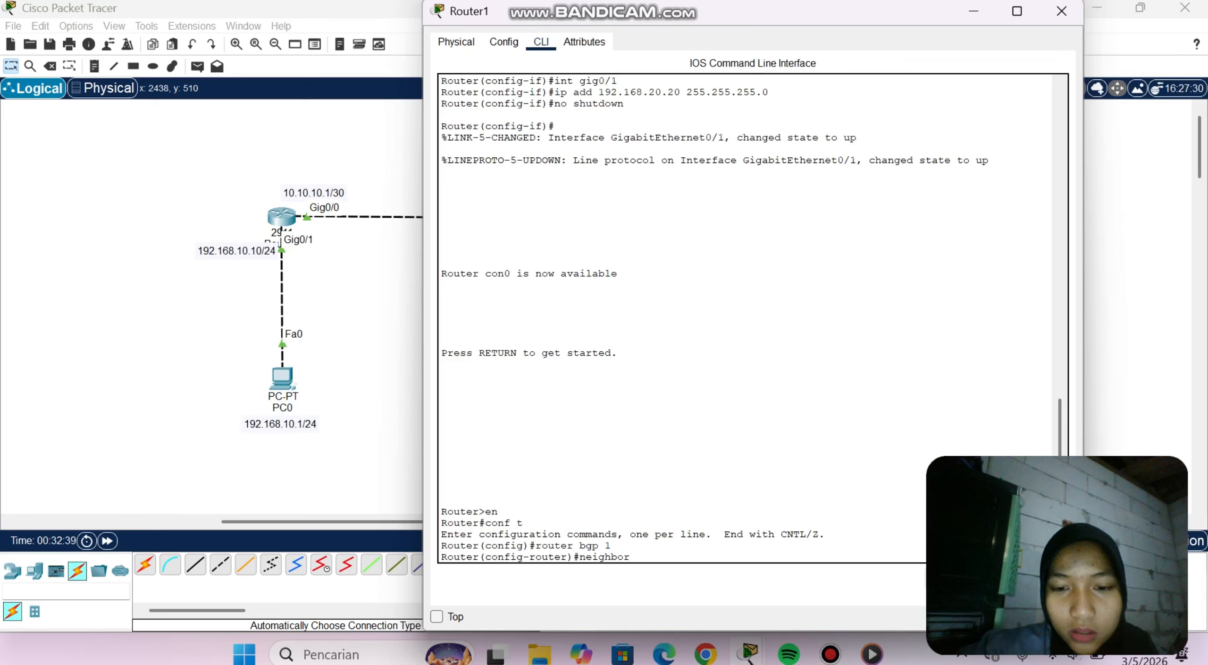
type(" 10")
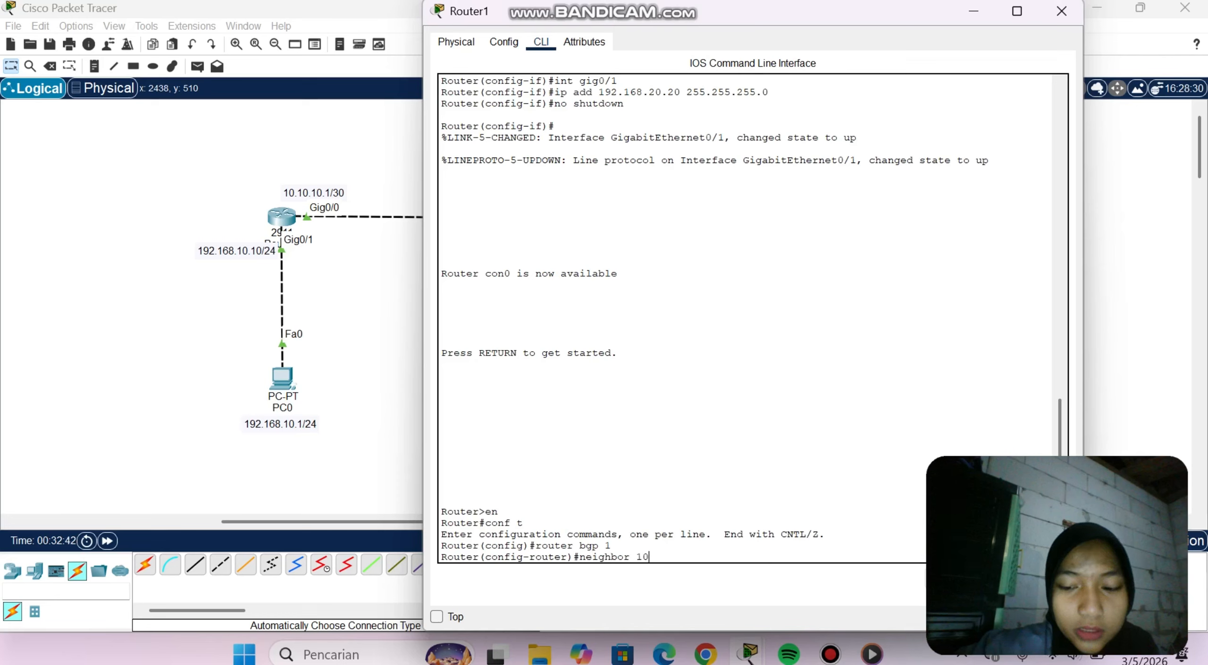
type(".10.10.")
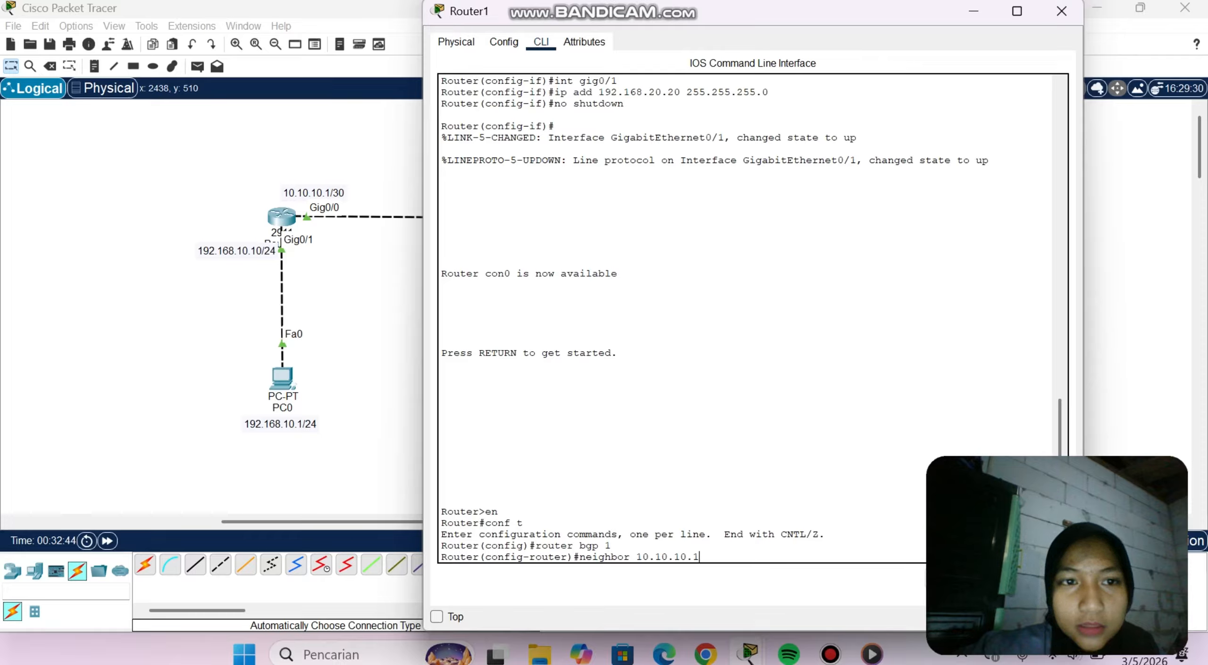
type("1 ")
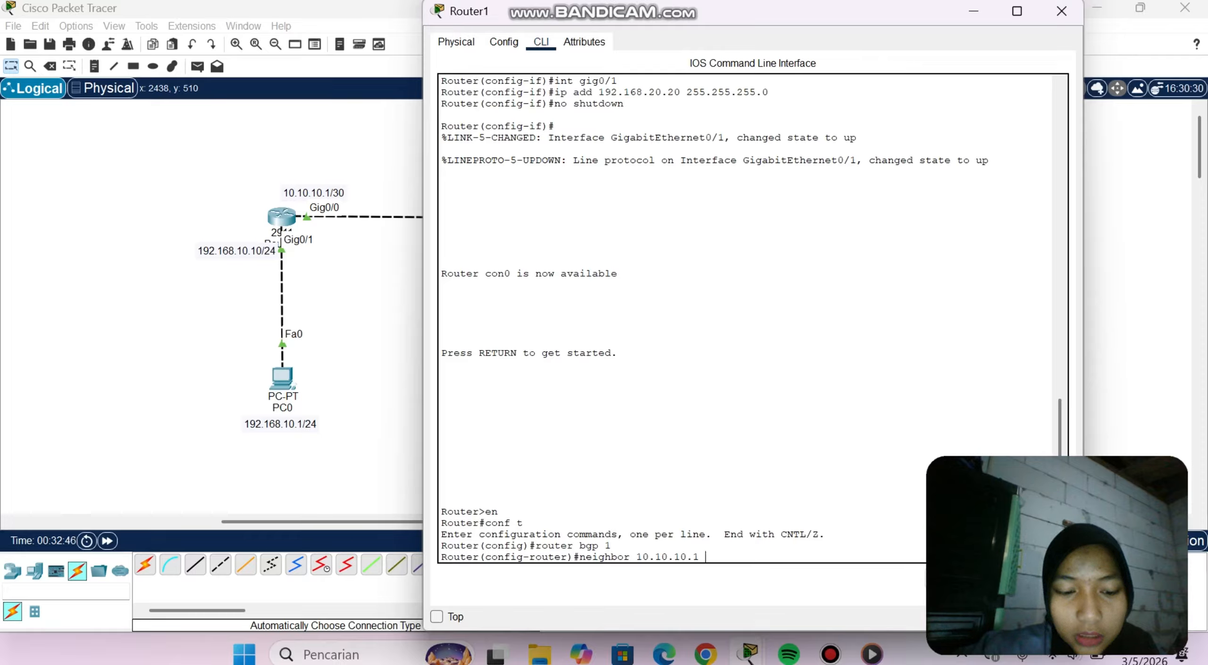
type("remote")
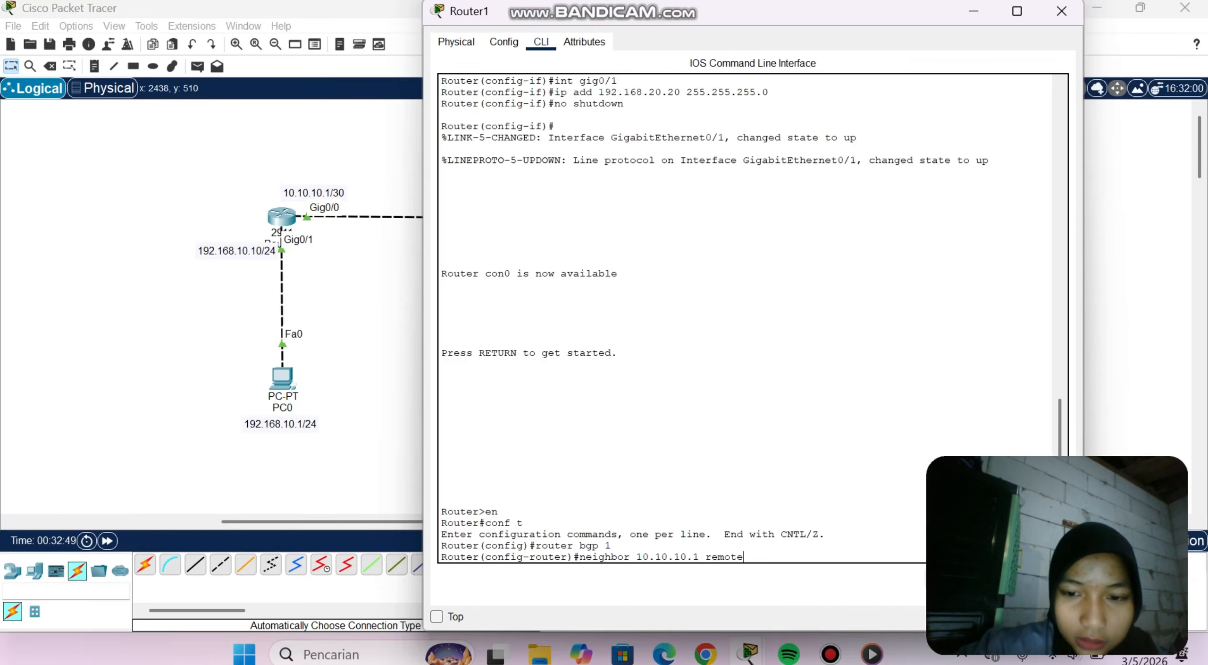
type("-as")
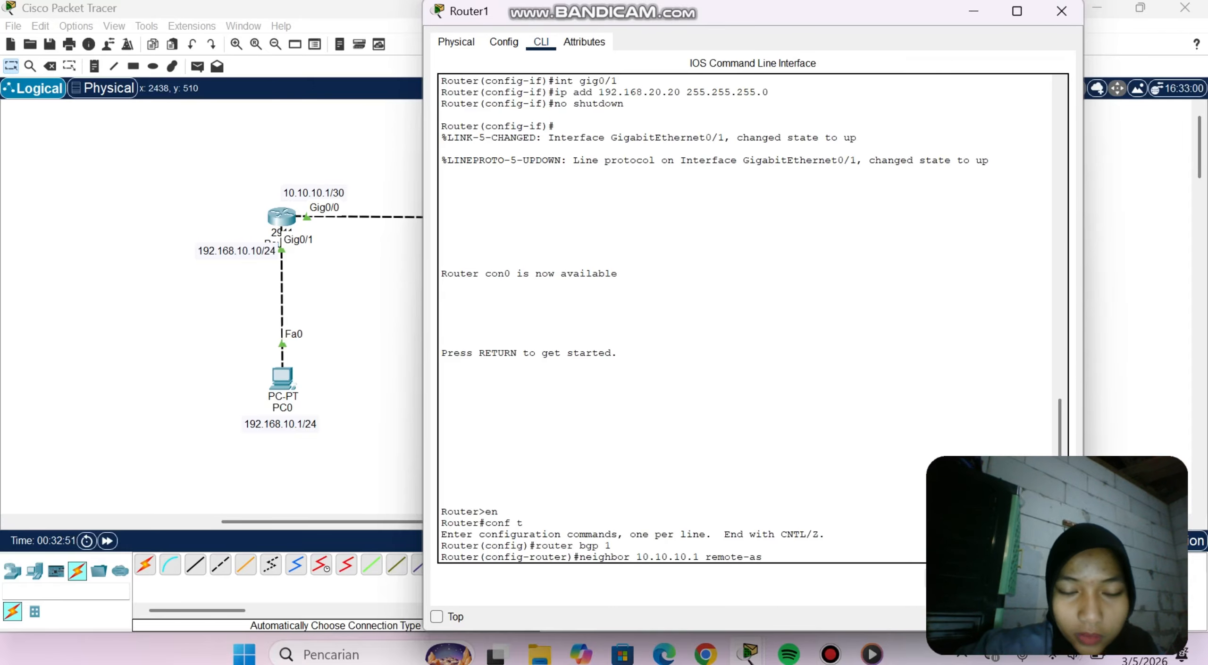
type(" 2")
key("Return")
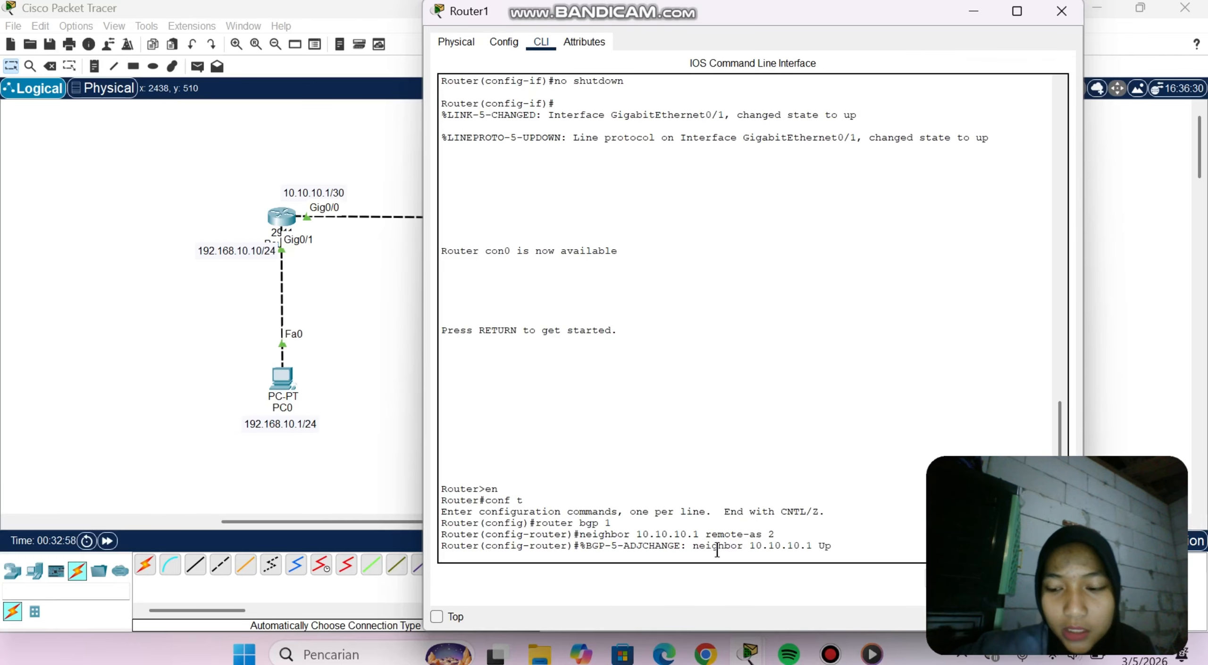
key("Return")
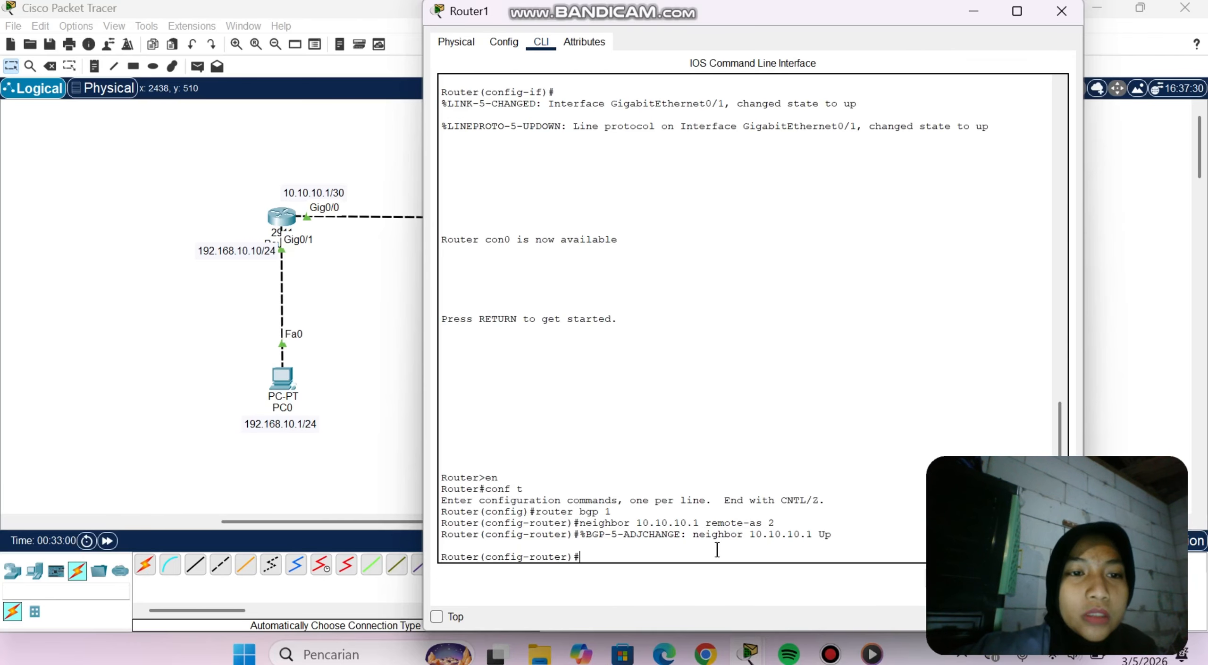
Step: Advertise the link between the routers in Router1's BGP process with "network 10.10.10.0 mask 255.255.255.252"
type("netwo")
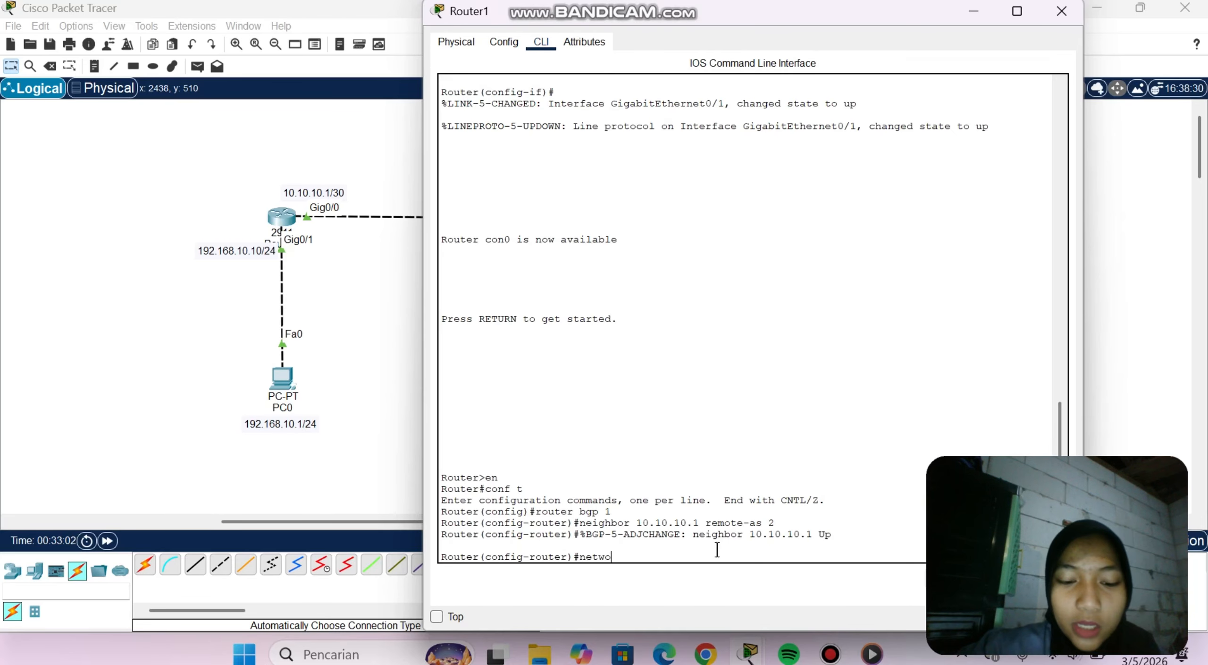
type("rk")
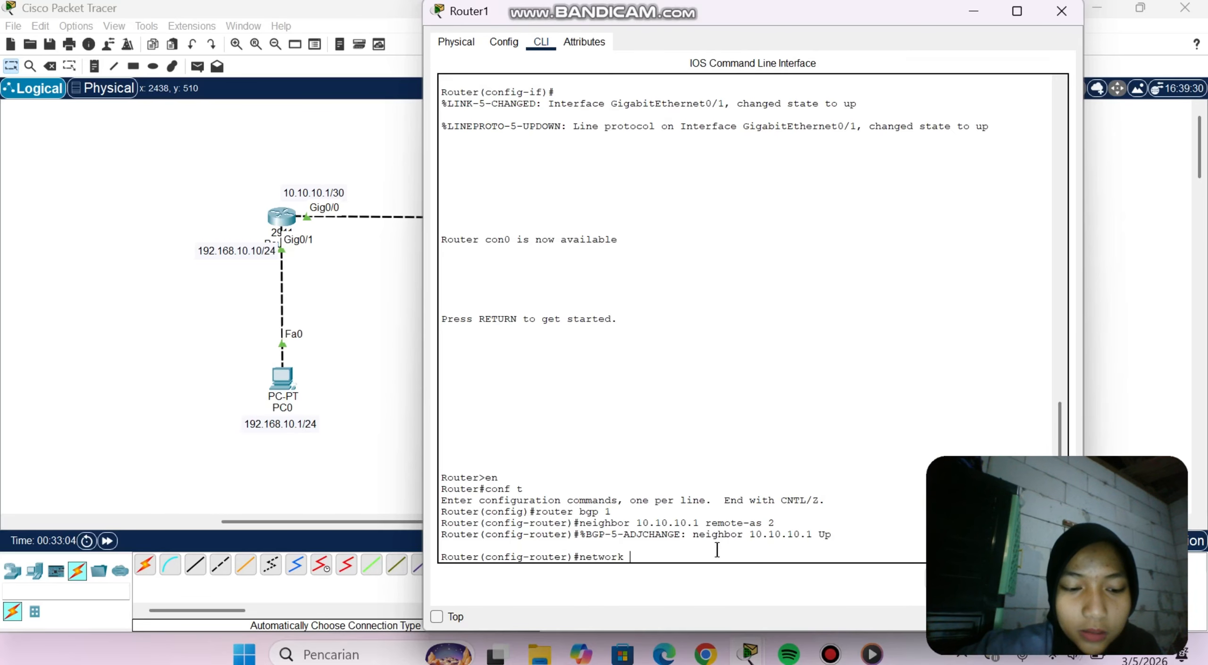
type(" 1")
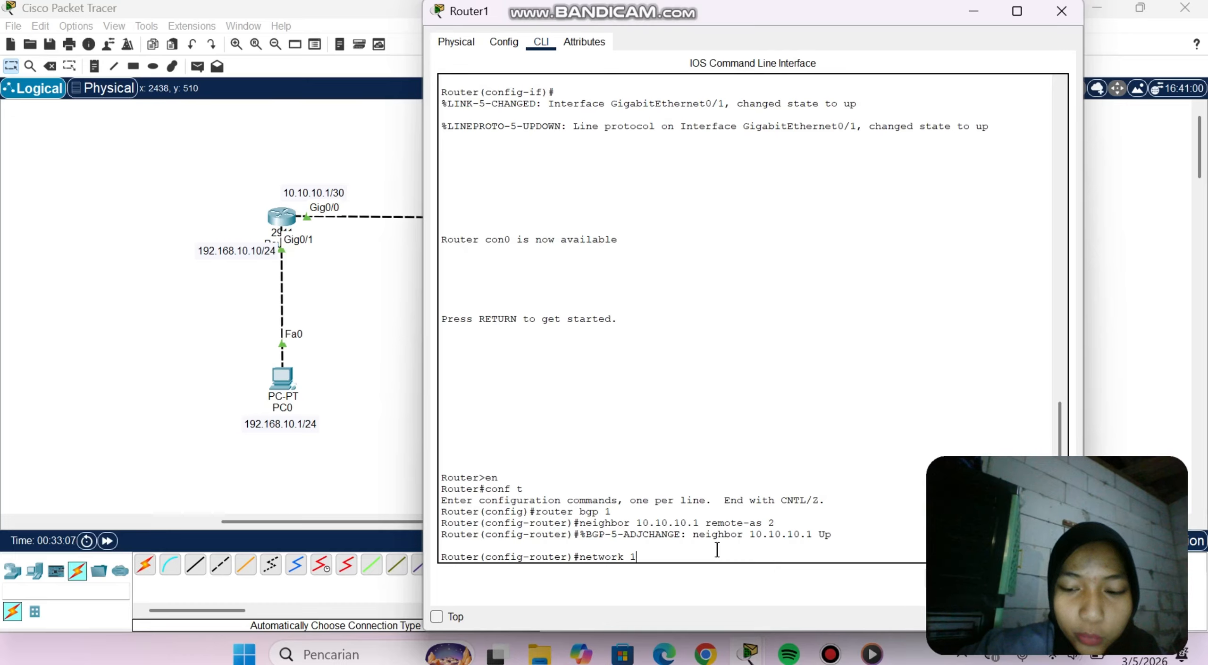
type("0.10.10.0")
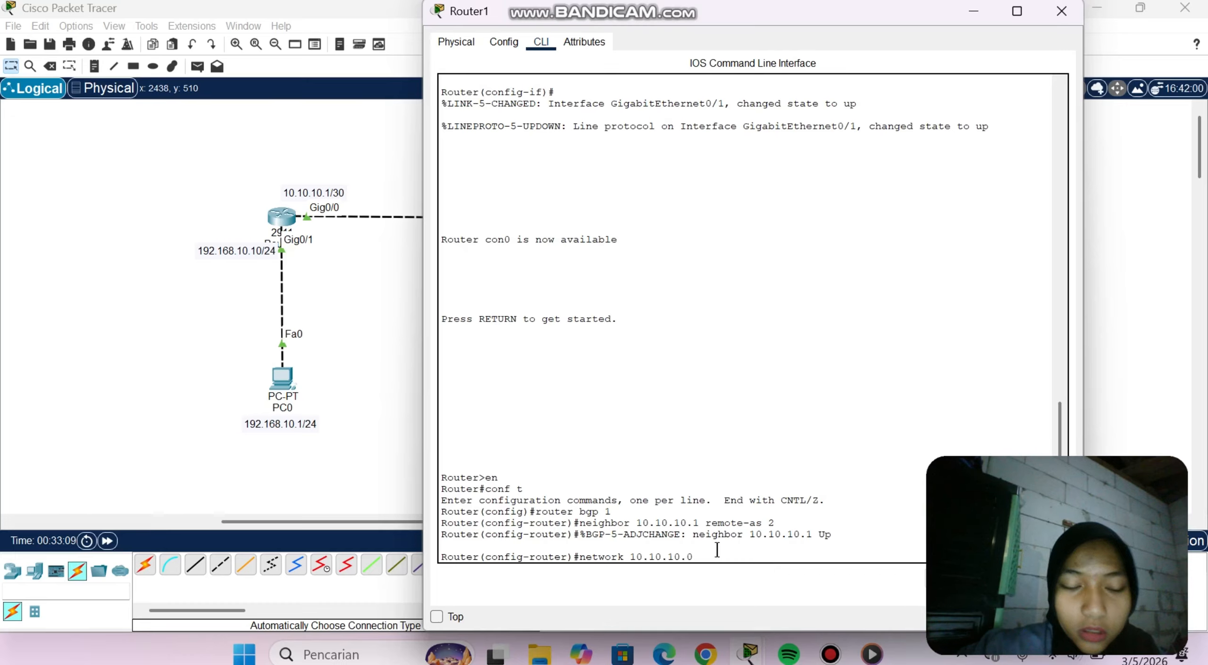
type(" 255.2")
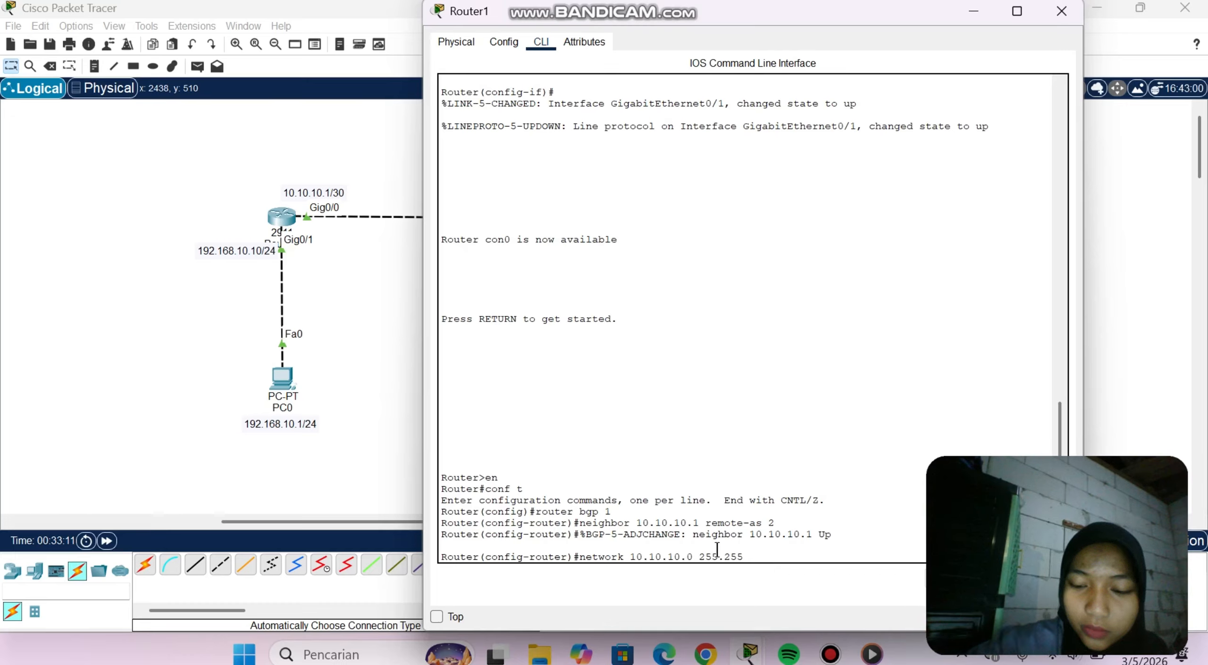
key("BackSpace")
key("BackSpace")
key("BackSpace")
key("BackSpace")
key("BackSpace")
type("m")
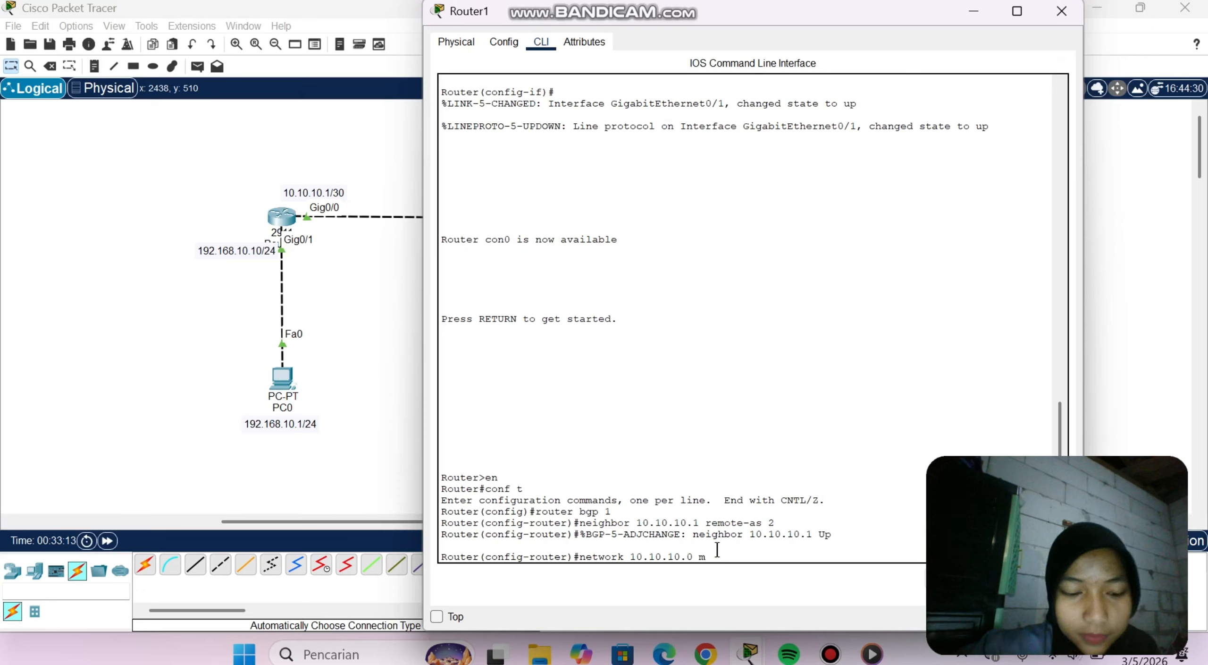
type("ask 255")
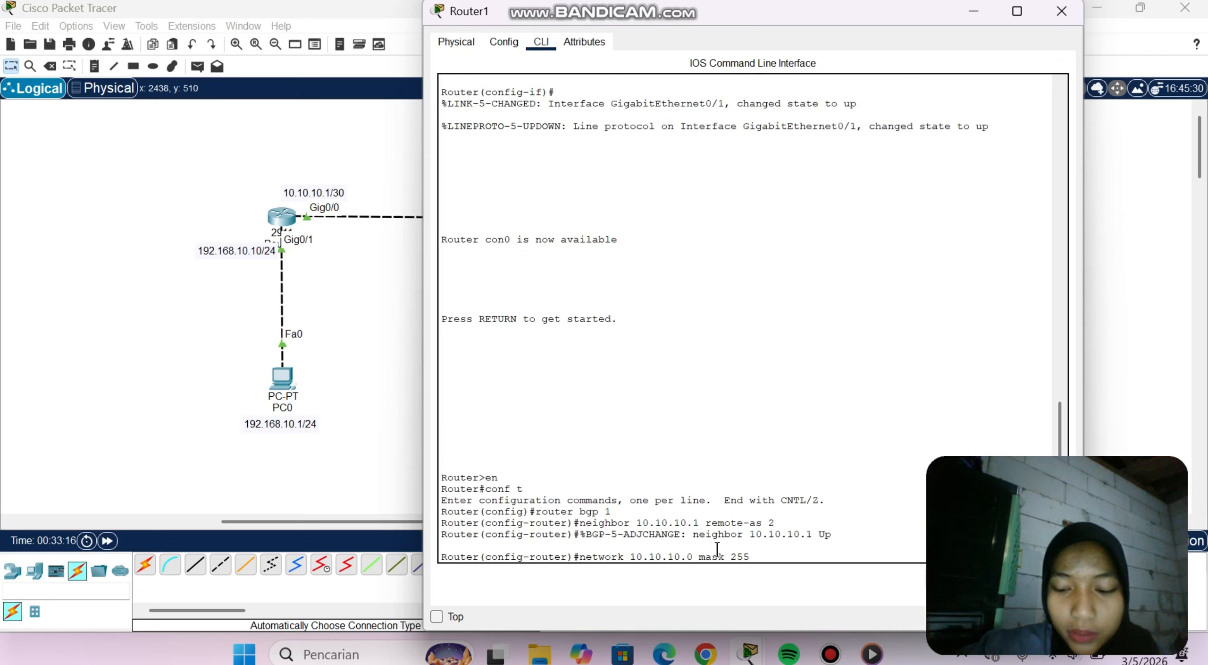
type(".255.25")
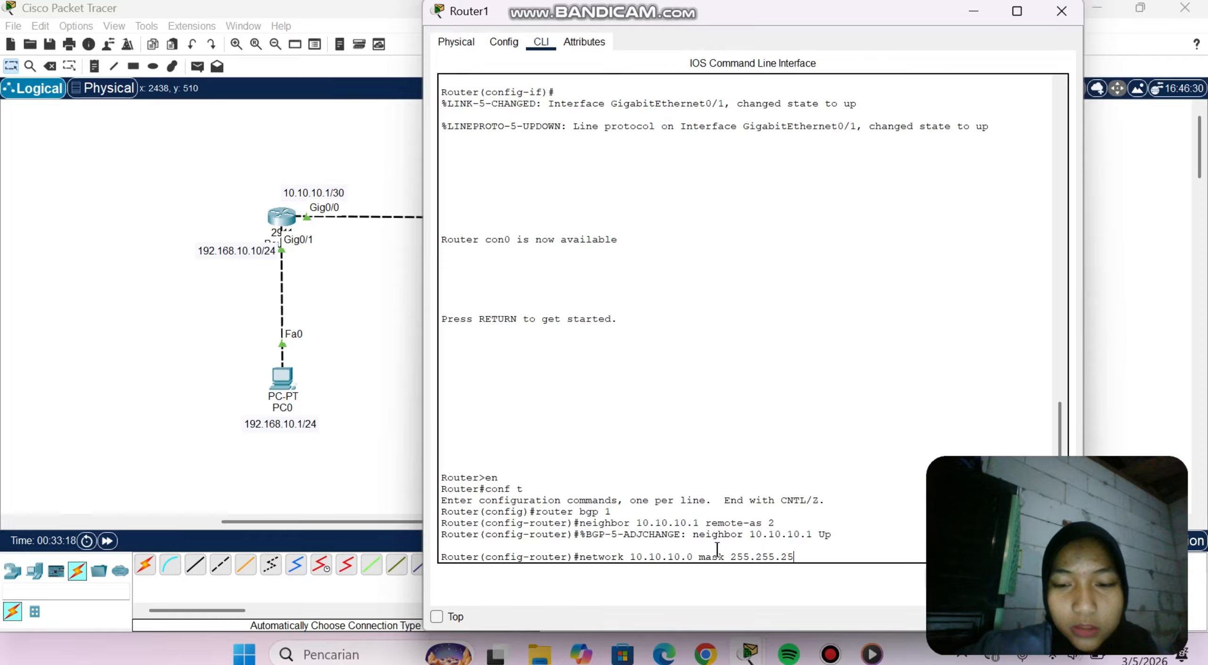
type("5.2")
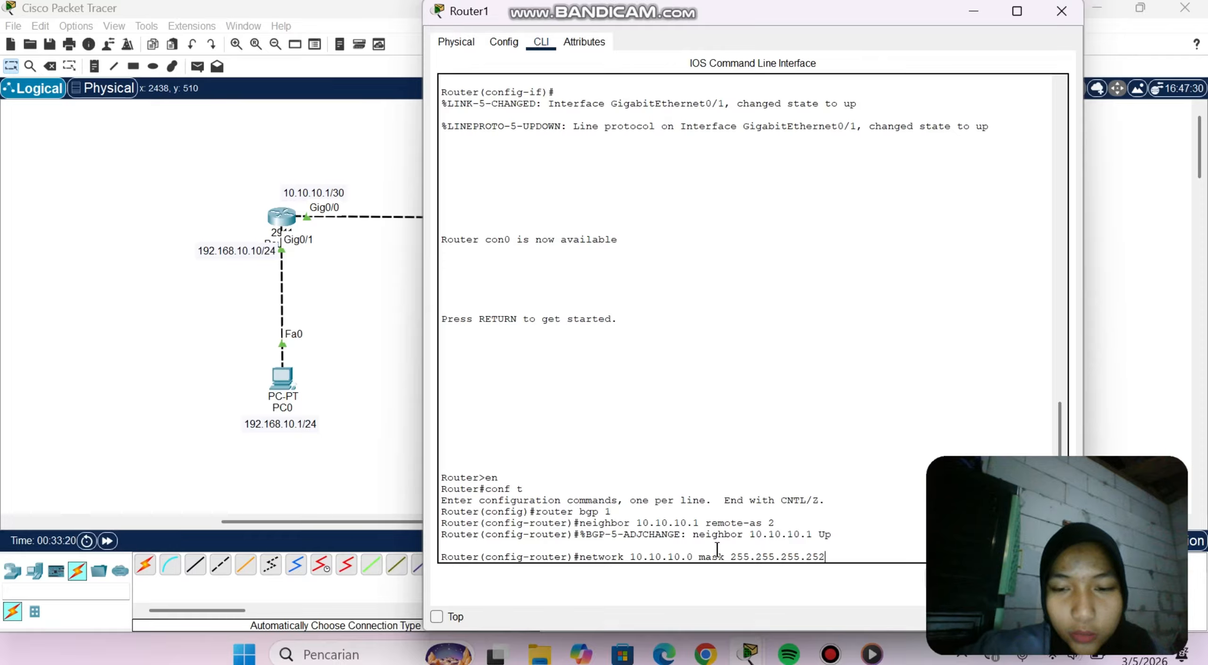
type("52")
key("Return")
Step: Advertise Router1's LAN in BGP with "network 192.168.20.0 mask 255.255.255.0"
type("n")
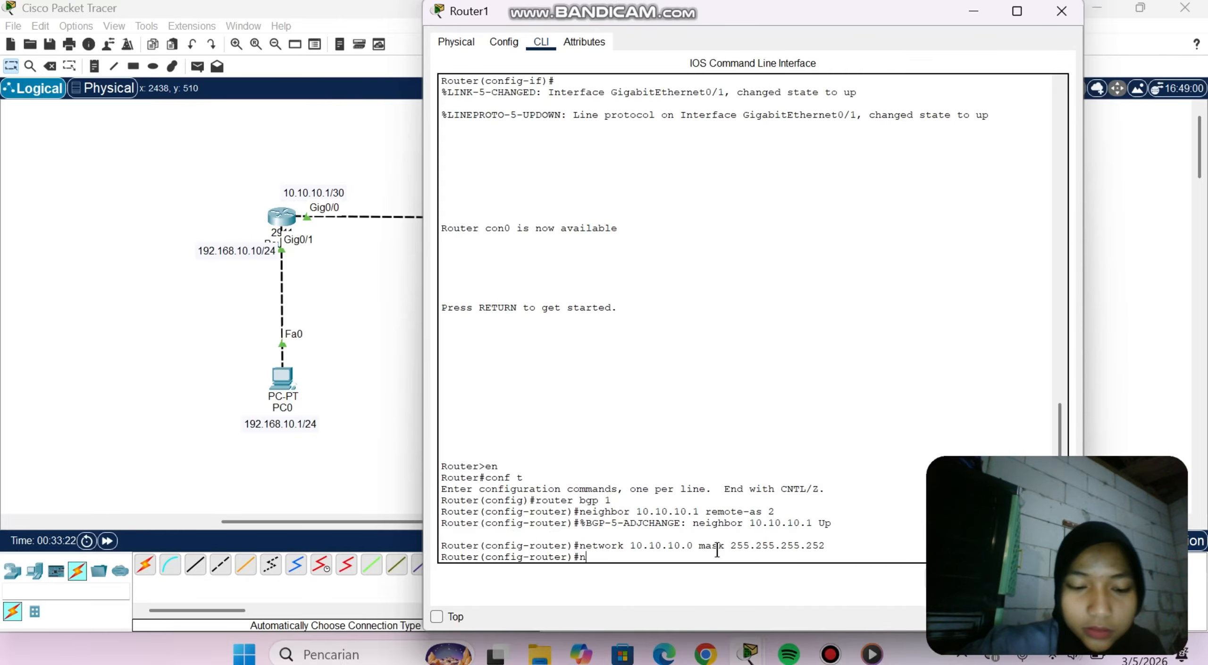
type("etwork")
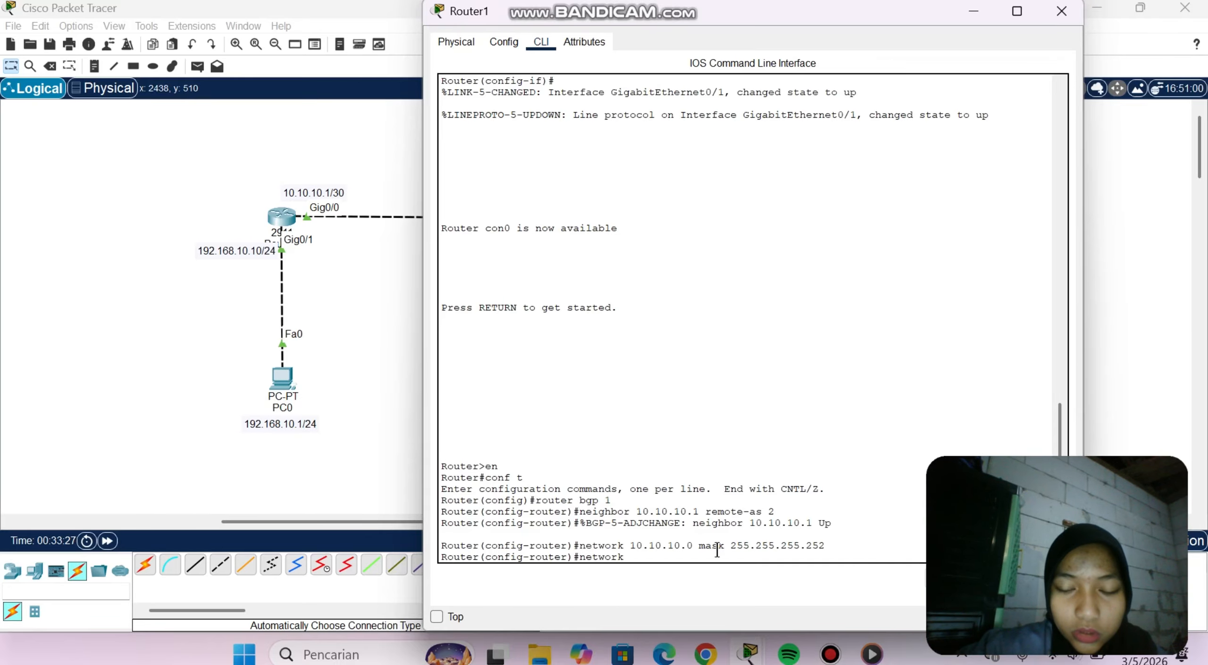
type(" 192.16")
type("8.20.0 mask 255.255.25")
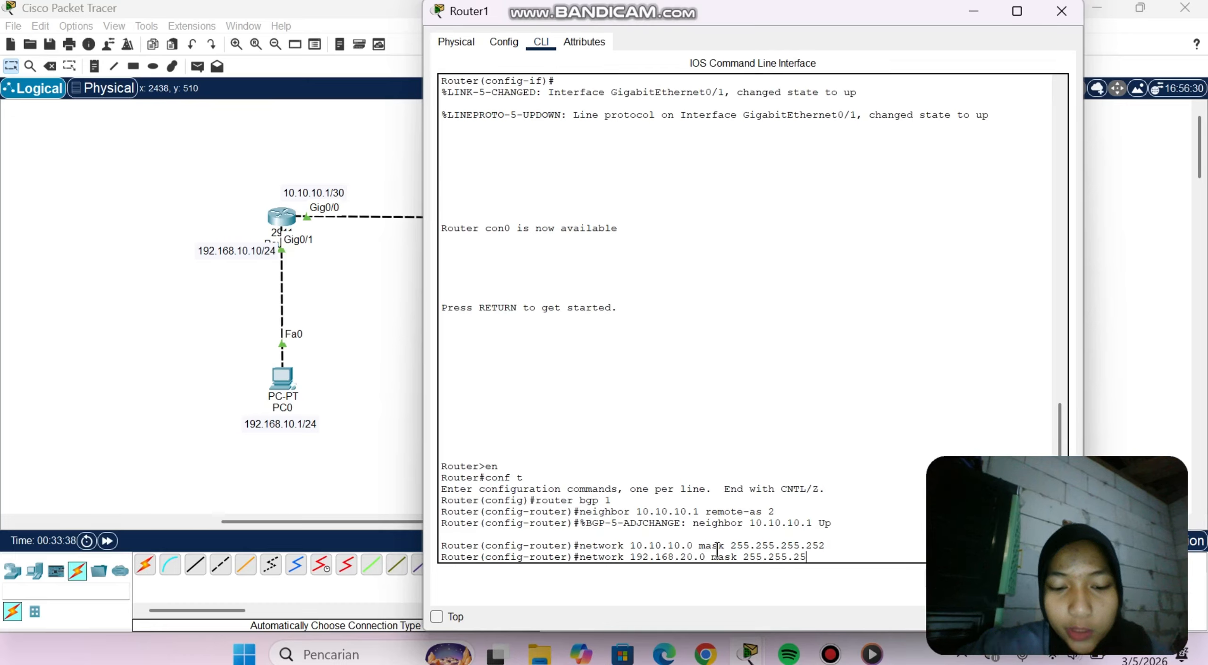
type(".0")
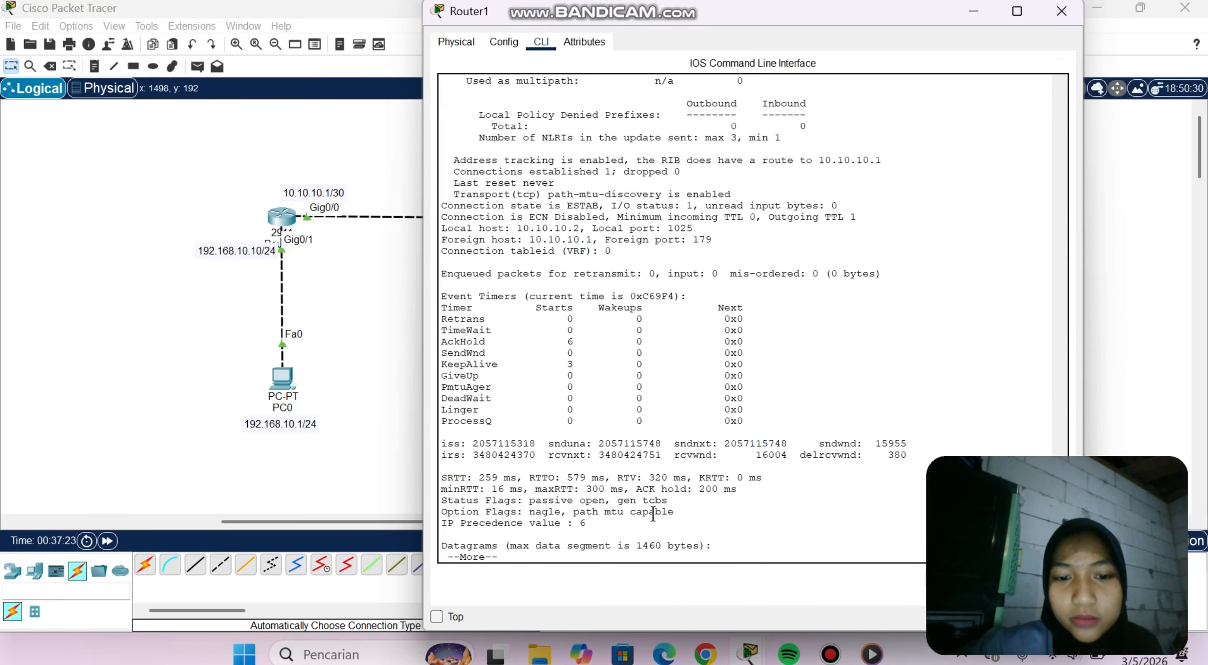
Step: Display Router1's BGP neighbor details with "do show ip bgp neighbor" and reposition its window for reading
type("do show ip bgp neighbor")
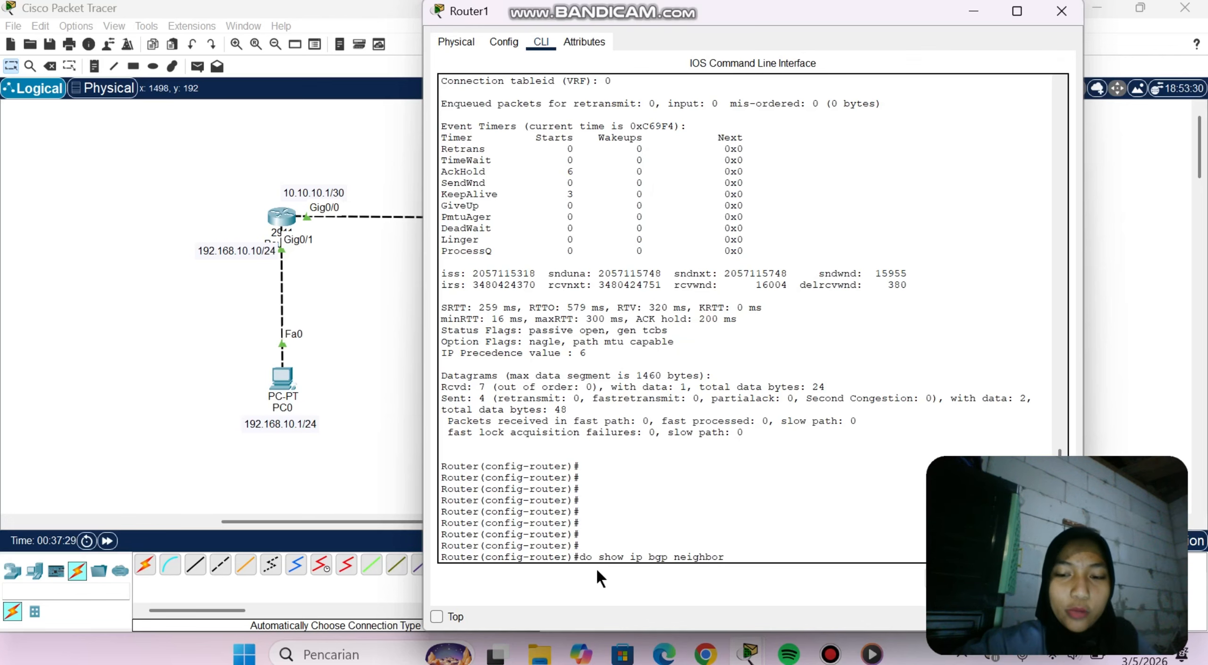
key("Return")
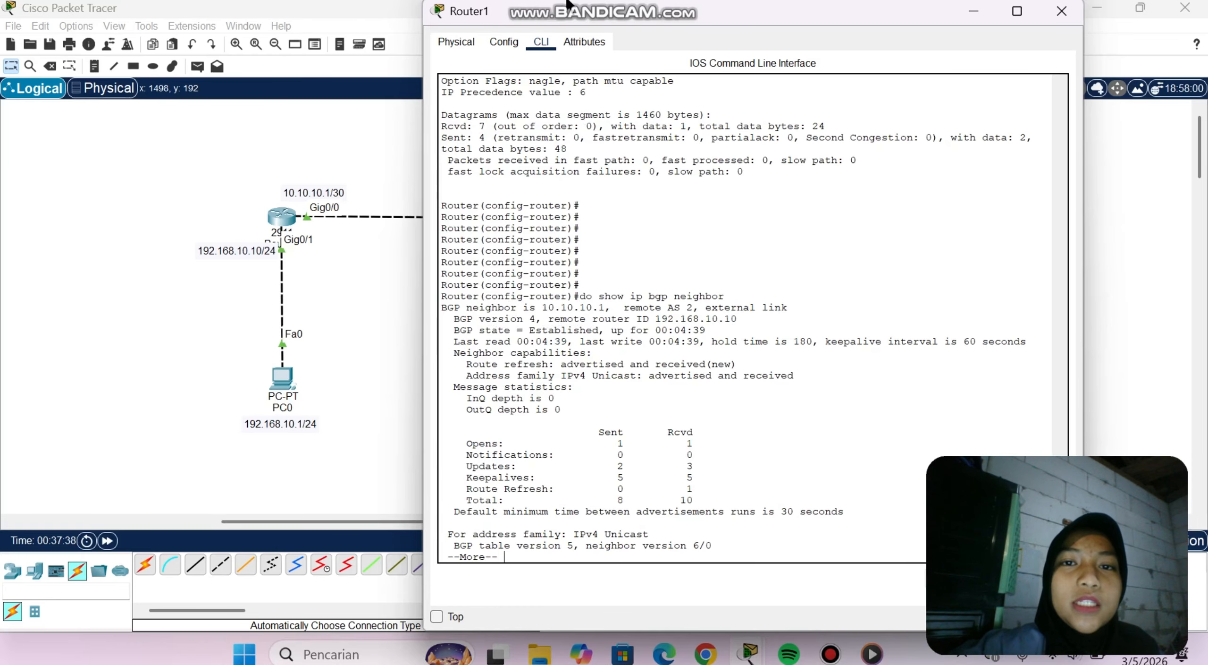
left_click_drag(575, 16, 592, 41)
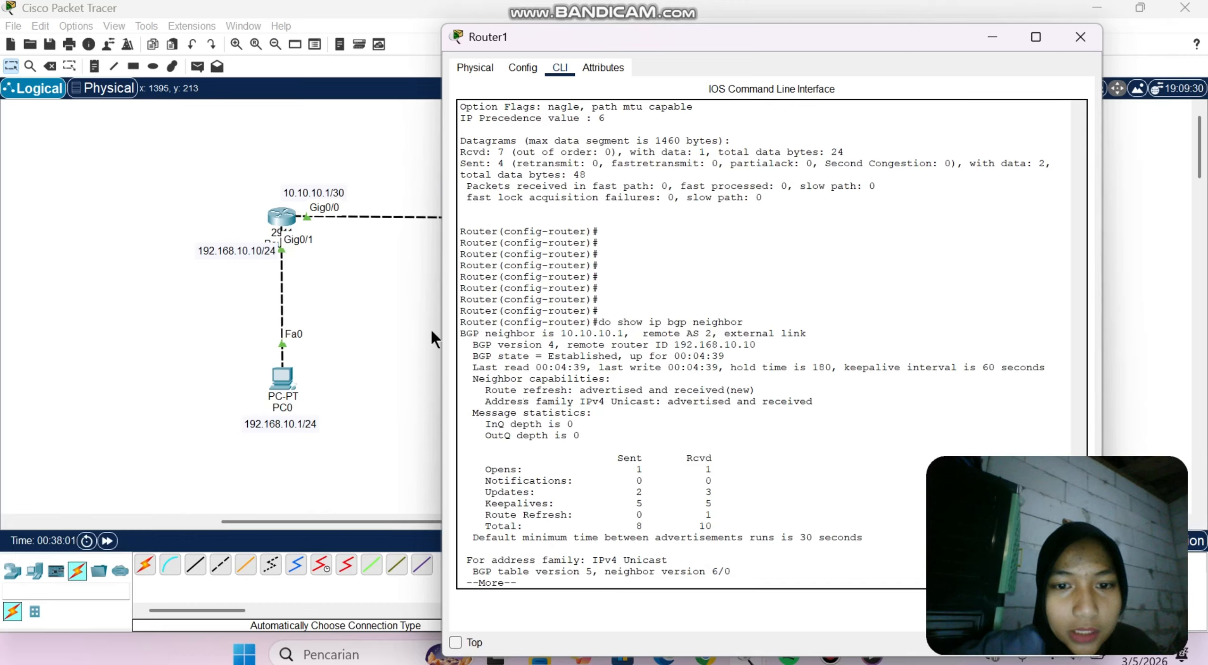
Step: Open Router0's command line and reposition its window to examine the "do show ip bgp neighbor" output
left_click(413, 327)
left_click(288, 210)
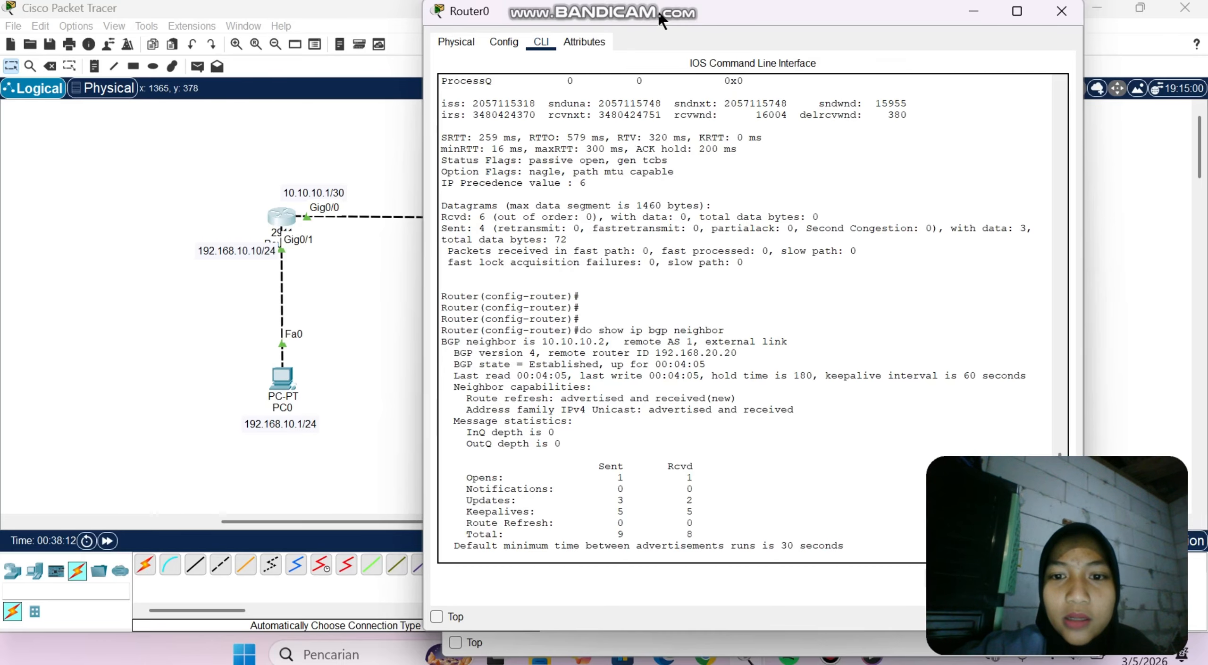
left_click_drag(667, 14, 863, 114)
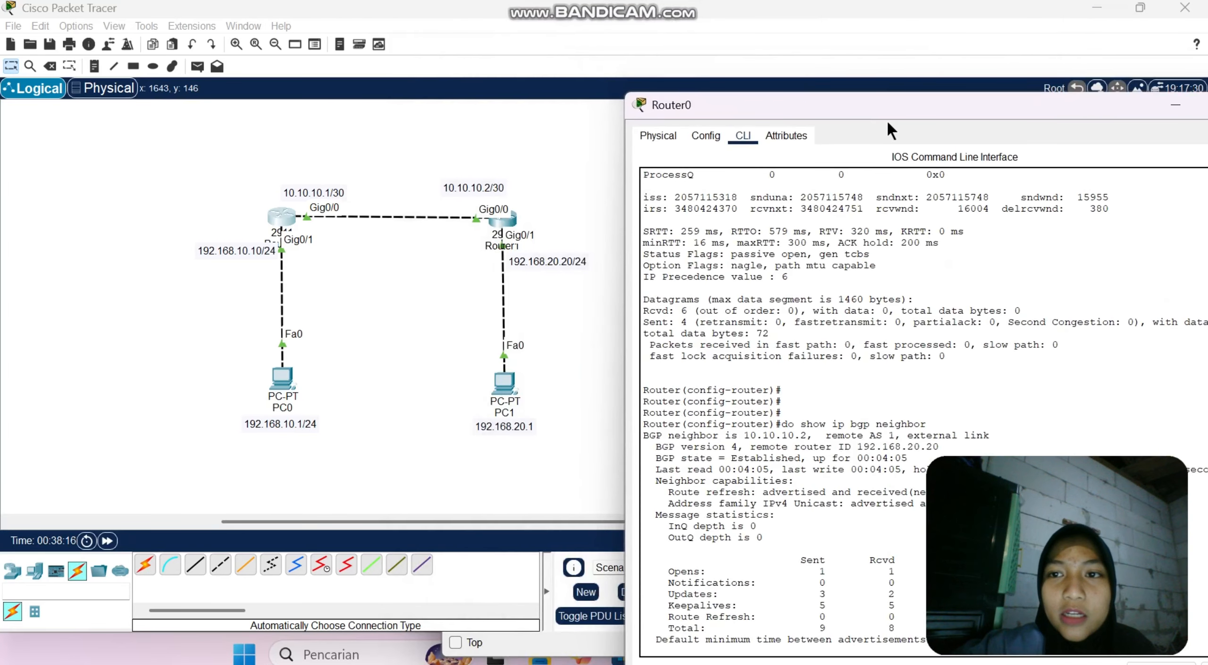
left_click_drag(876, 104, 708, 55)
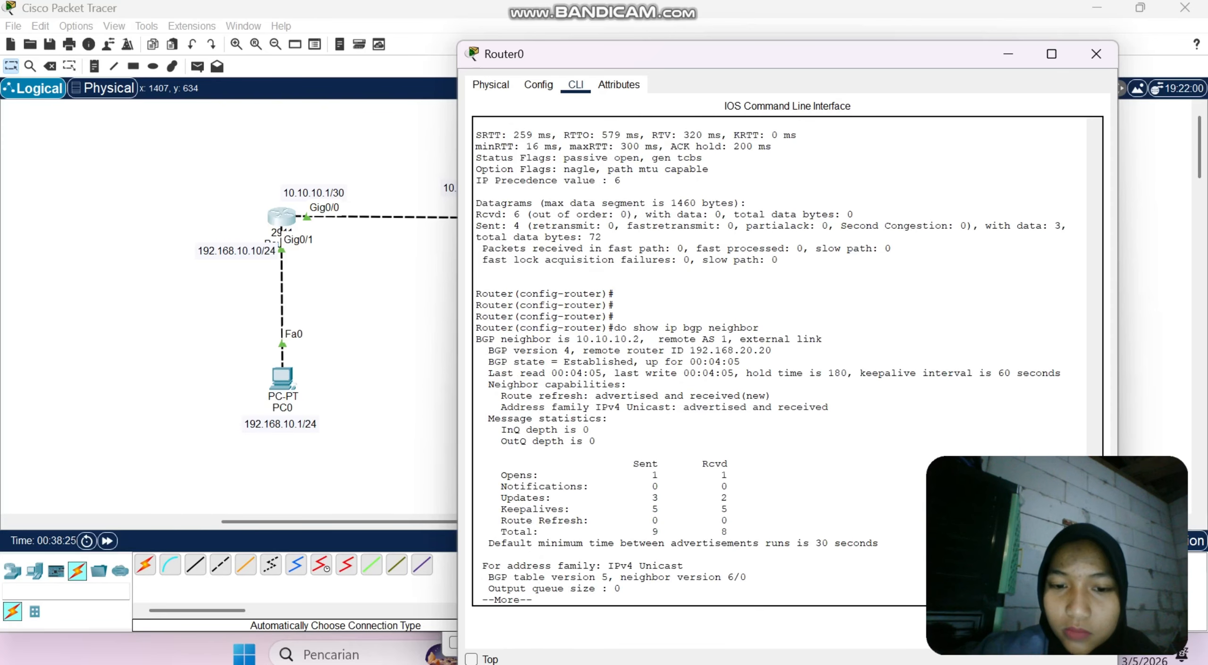
Step: Page through the rest of Router0's BGP neighbor output and return to a clean router configuration prompt
key("space")
key("Return")
key("Return")
key("Return")
key("Return")
key("Return")
key("Return")
key("Return")
key("Return")
key("Return")
key("Return")
key("Return")
key("Return")
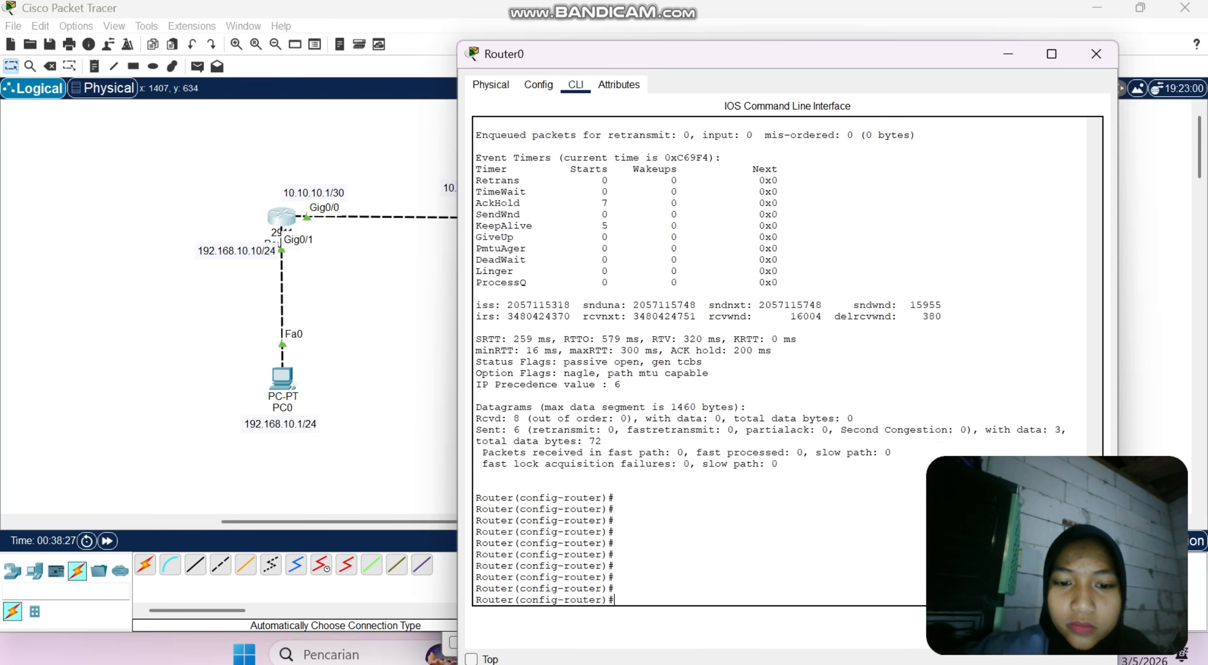
Step: Display Router0's routing table with "do show ip route" and highlight the BGP route to 192.168.20.0/24
type("do show")
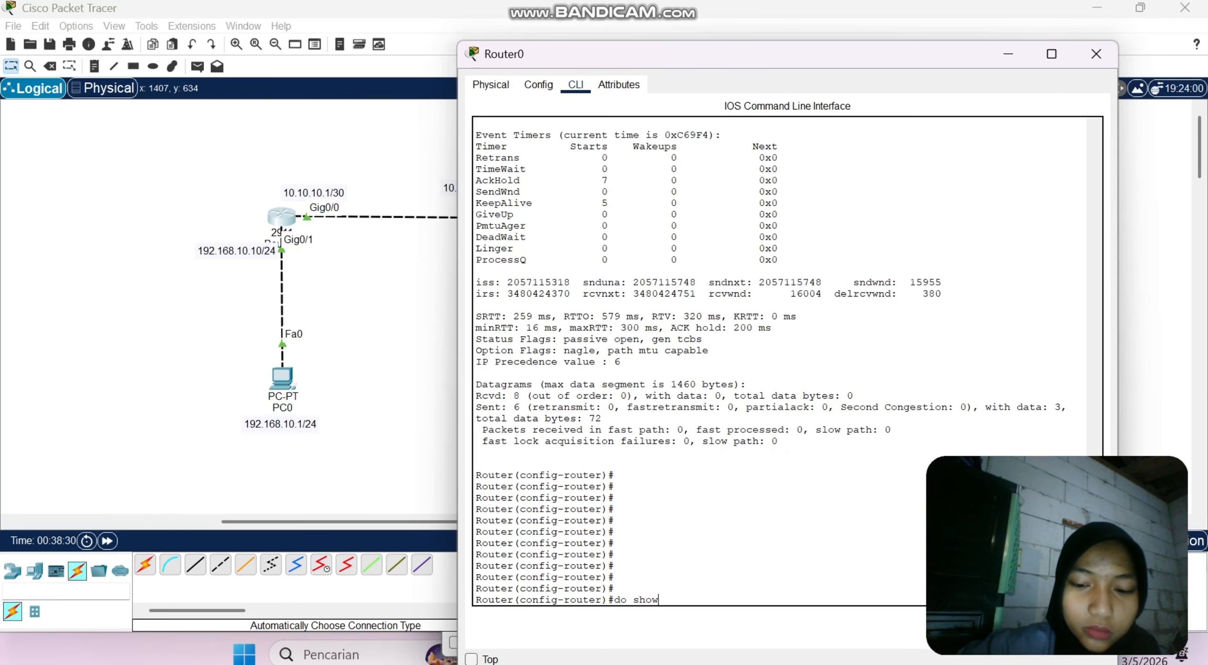
type(" ip r")
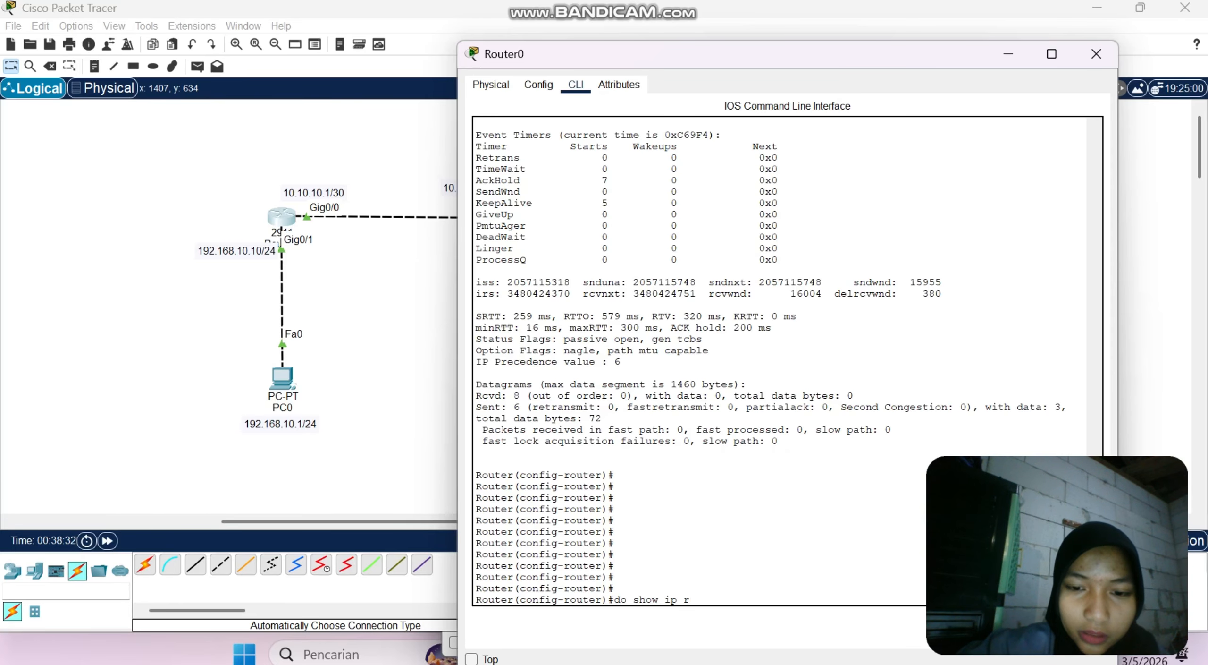
type("oute")
key("Return")
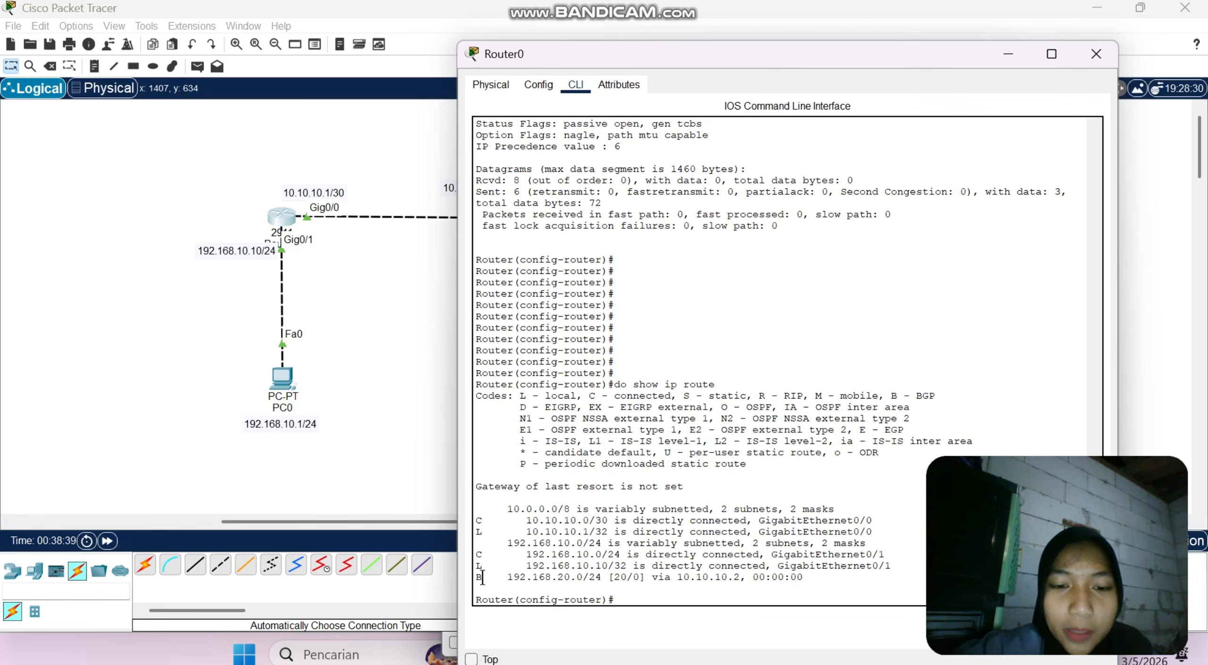
left_click_drag(482, 576, 646, 581)
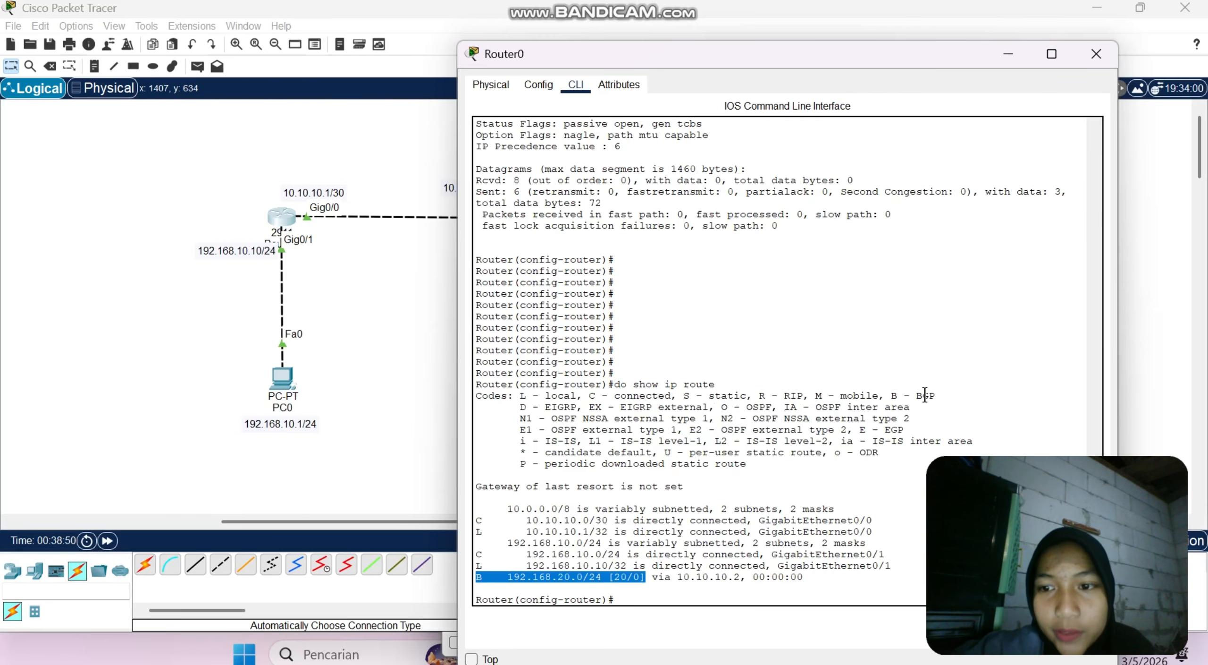
Step: Switch to Router1's command line, page through the remaining BGP neighbor output and return to a clean prompt
left_click(331, 316)
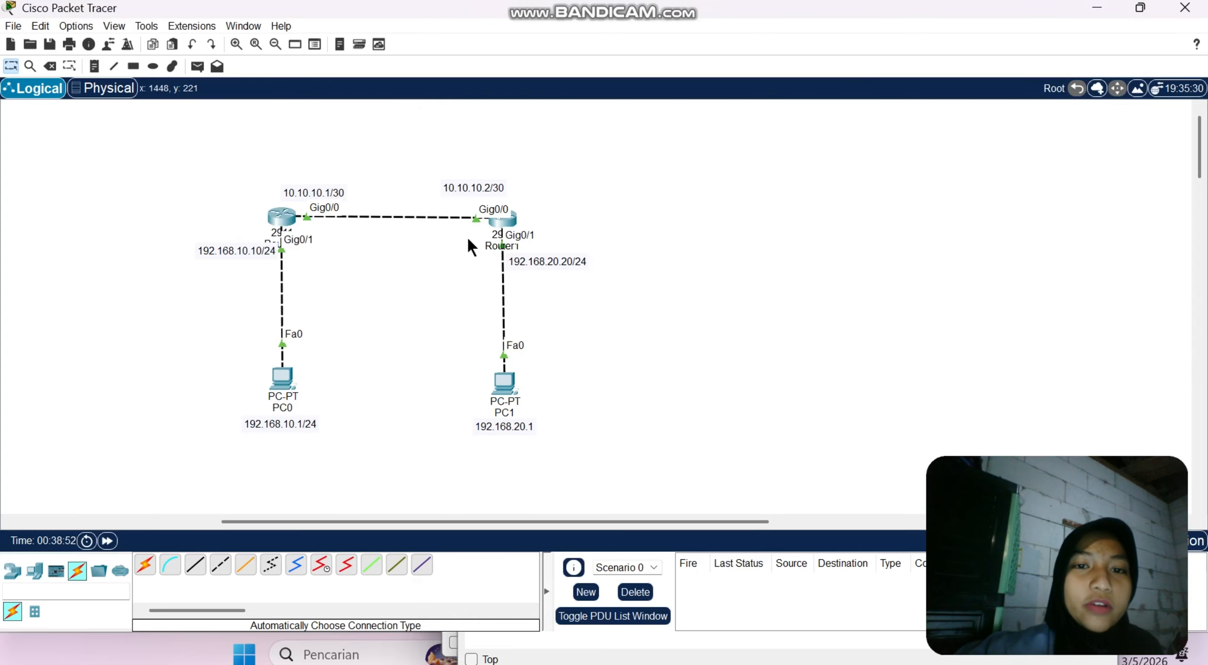
left_click(504, 230)
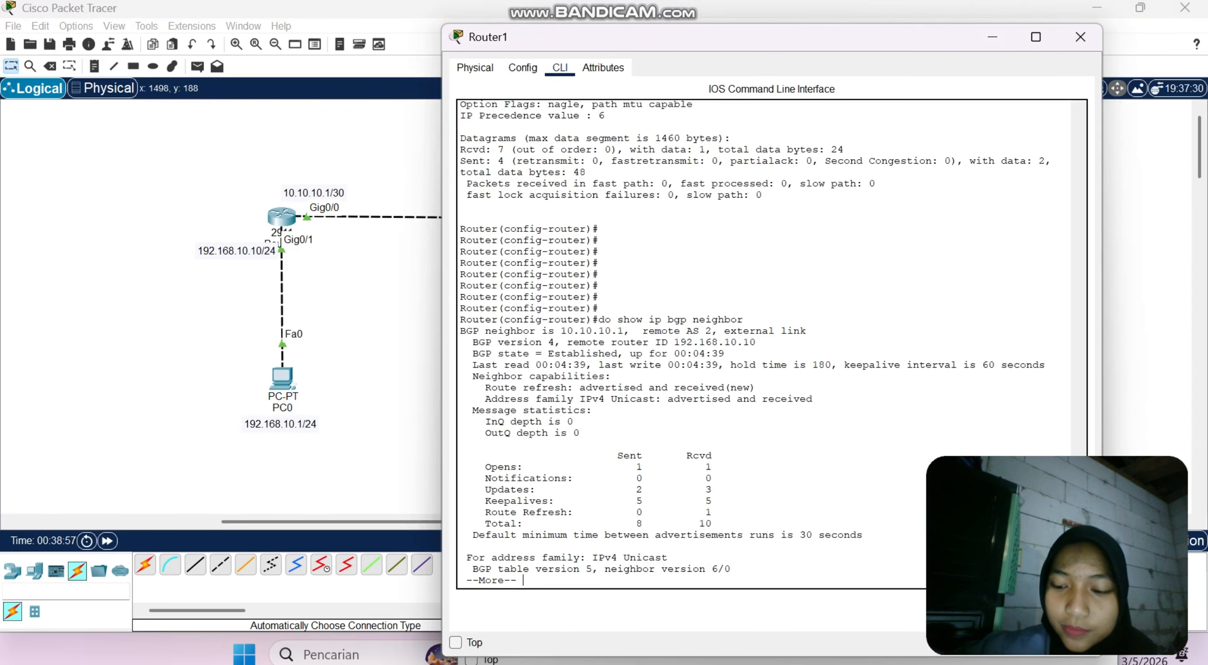
key("space")
key("space")
key("space")
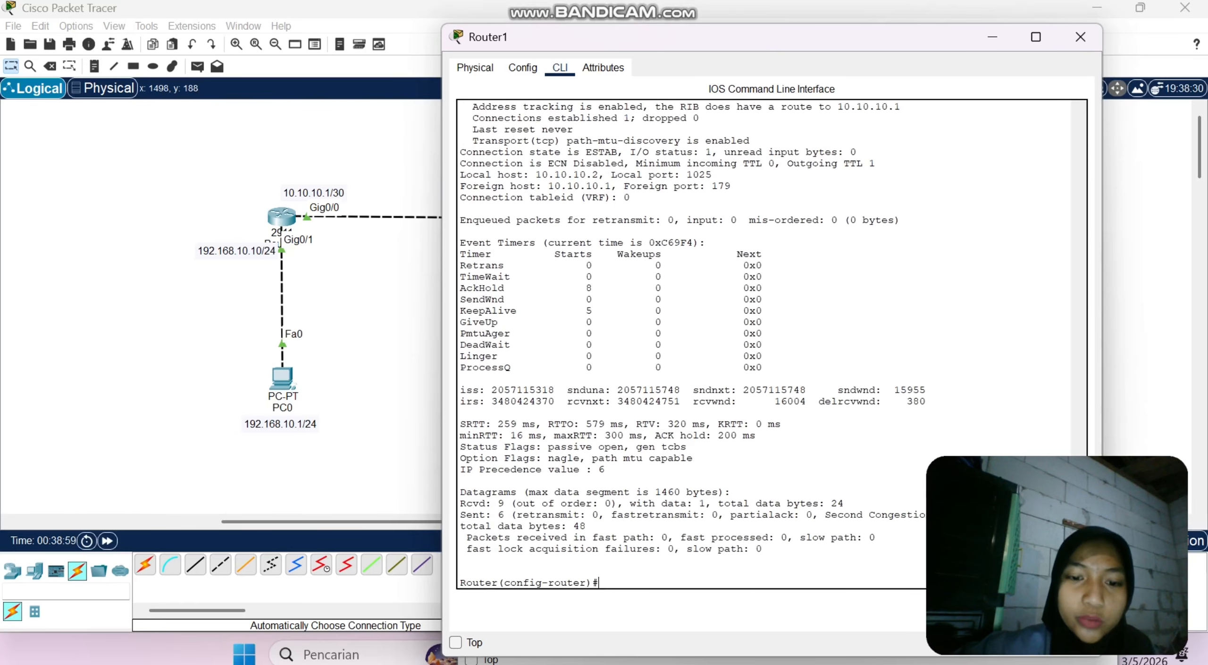
key("Return")
key("Return")
key("Return")
key("Return")
key("Return")
key("Return")
key("Return")
Step: Display Router1's routing table with "do show ip route" and highlight the BGP route to 192.168.10.0/24
type("do sho")
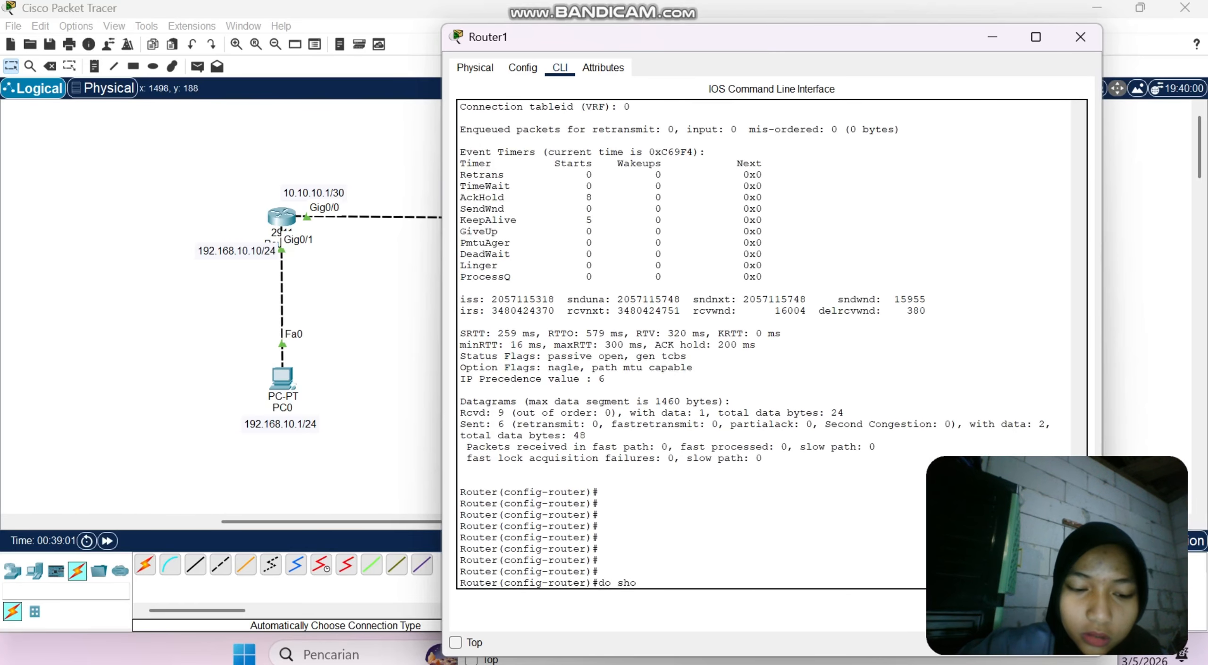
type("w ip route")
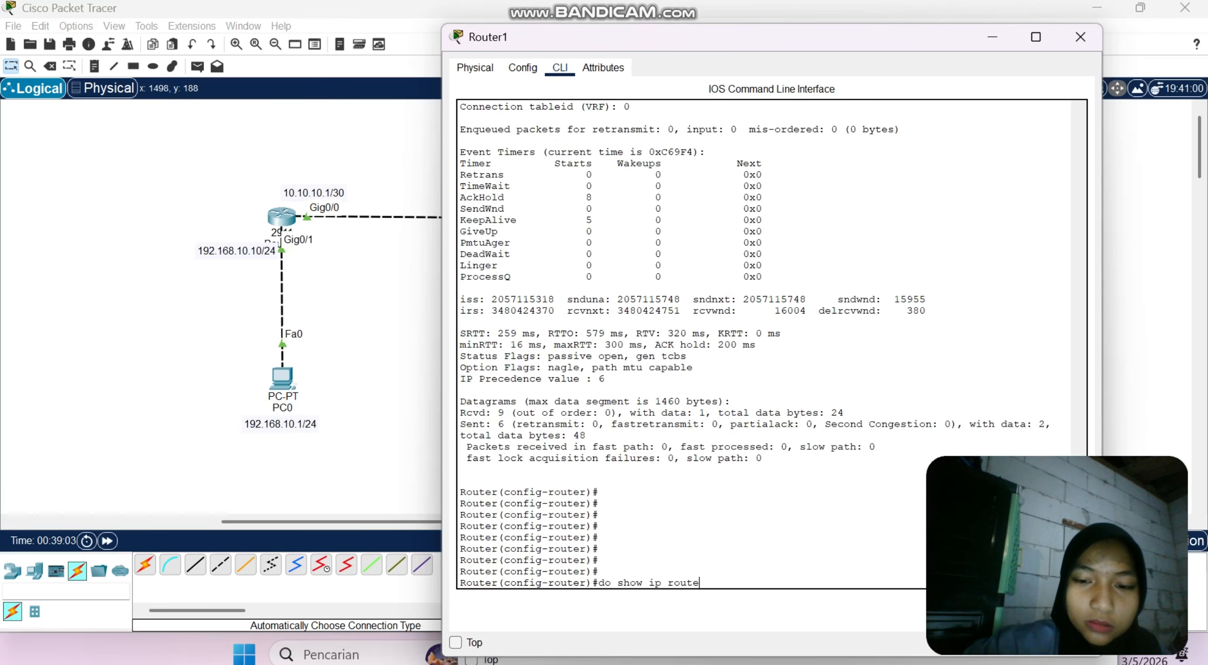
key("Return")
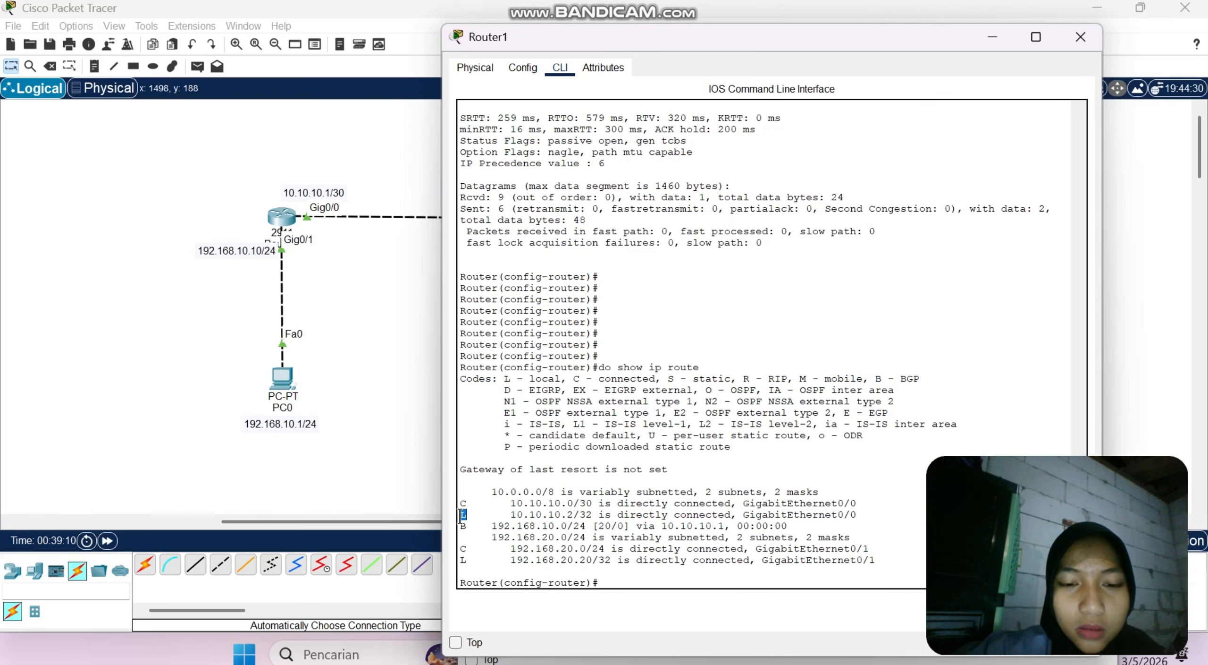
triple_click(463, 525)
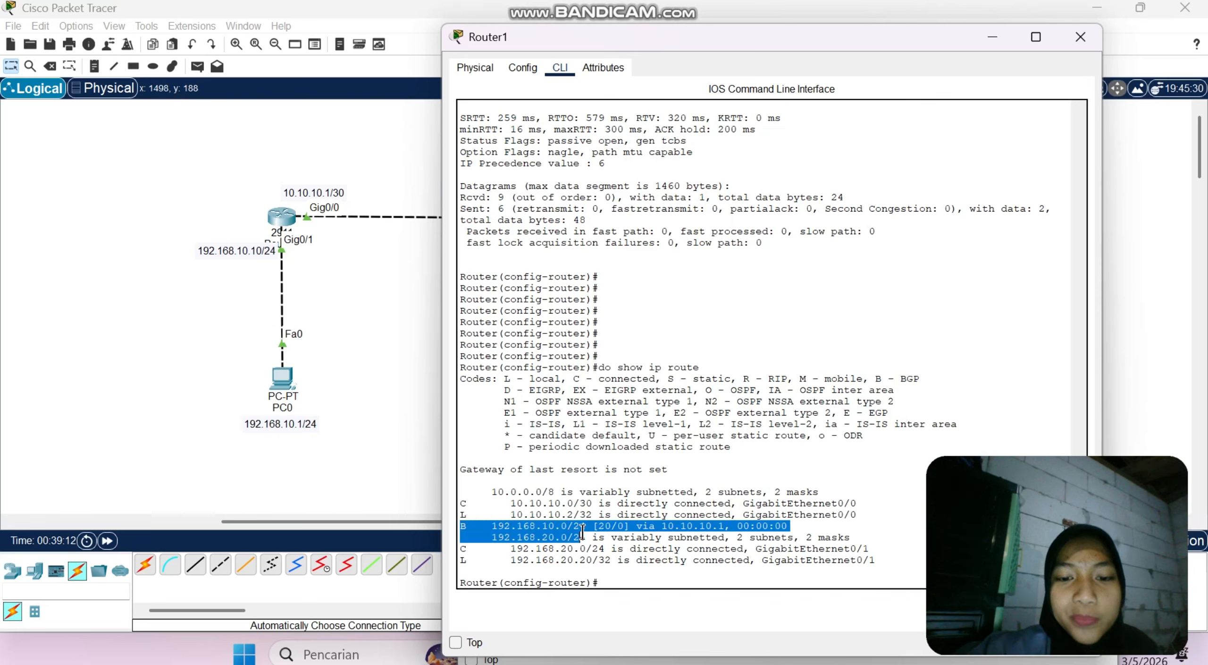
left_click_drag(584, 532, 664, 530)
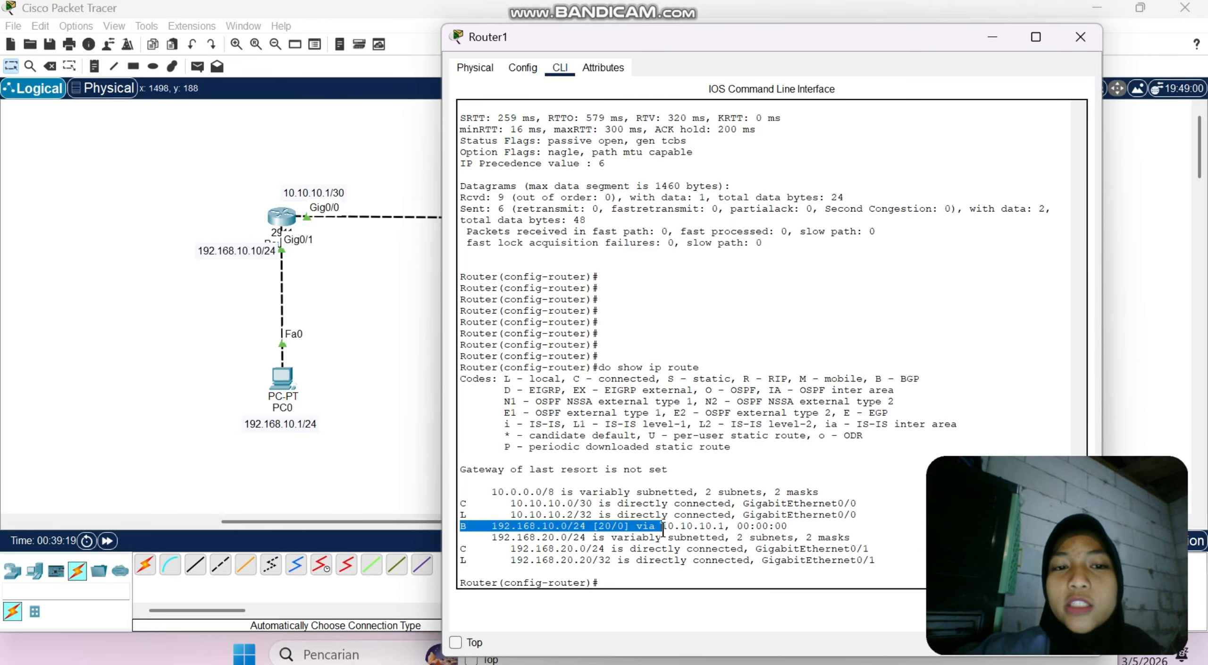
Step: Return to the topology and send a simple PDU from PC0 to PC1 to test connectivity
left_click(335, 356)
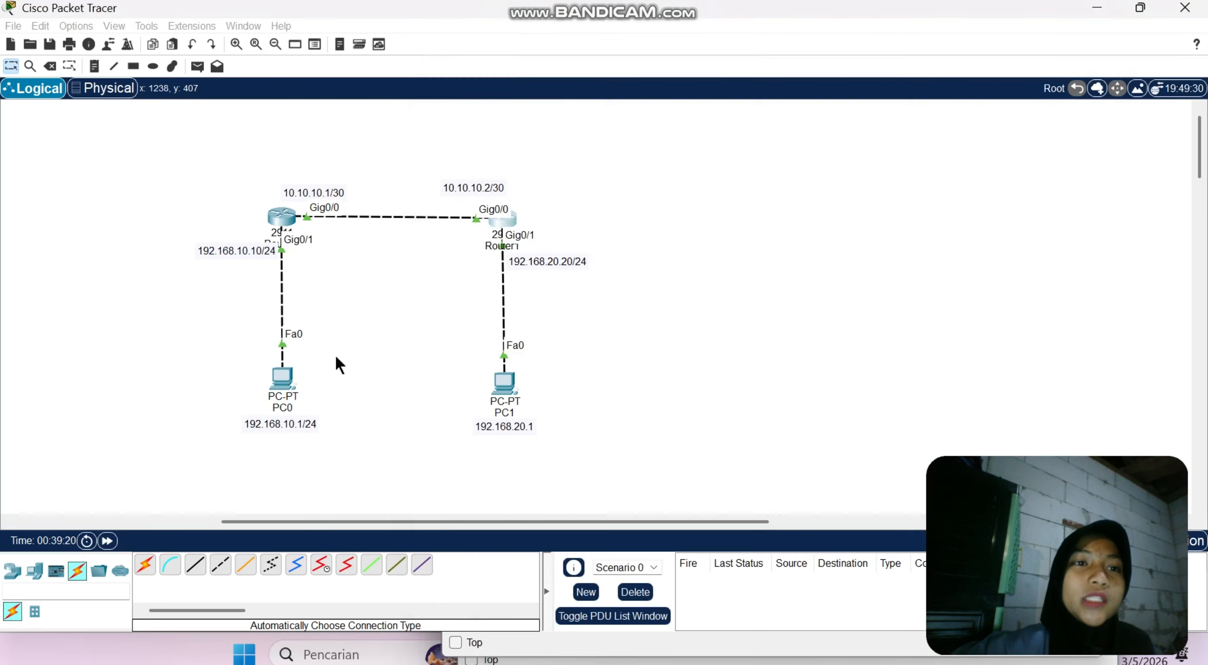
left_click(193, 67)
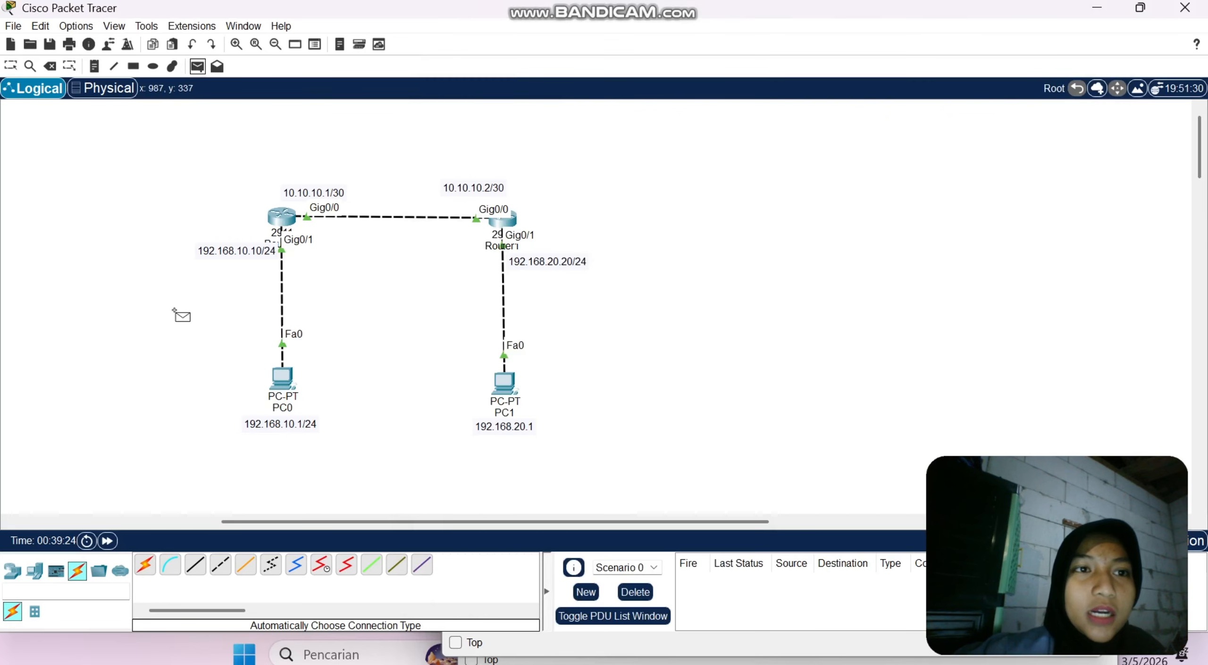
left_click(274, 385)
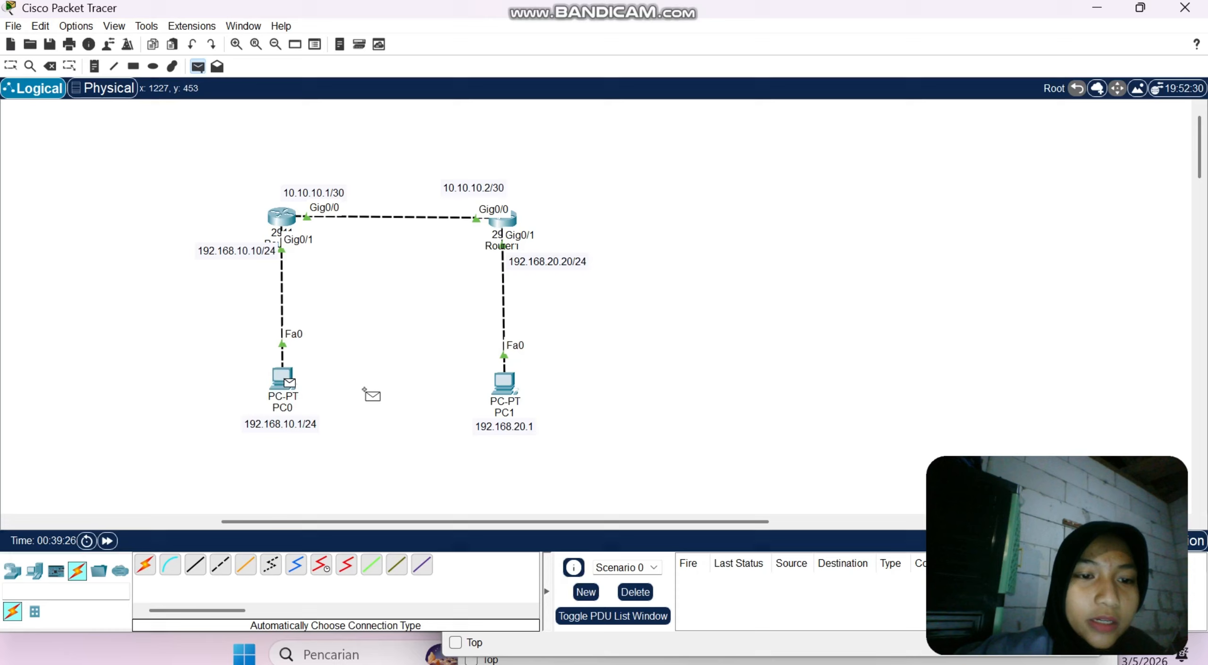
left_click(495, 385)
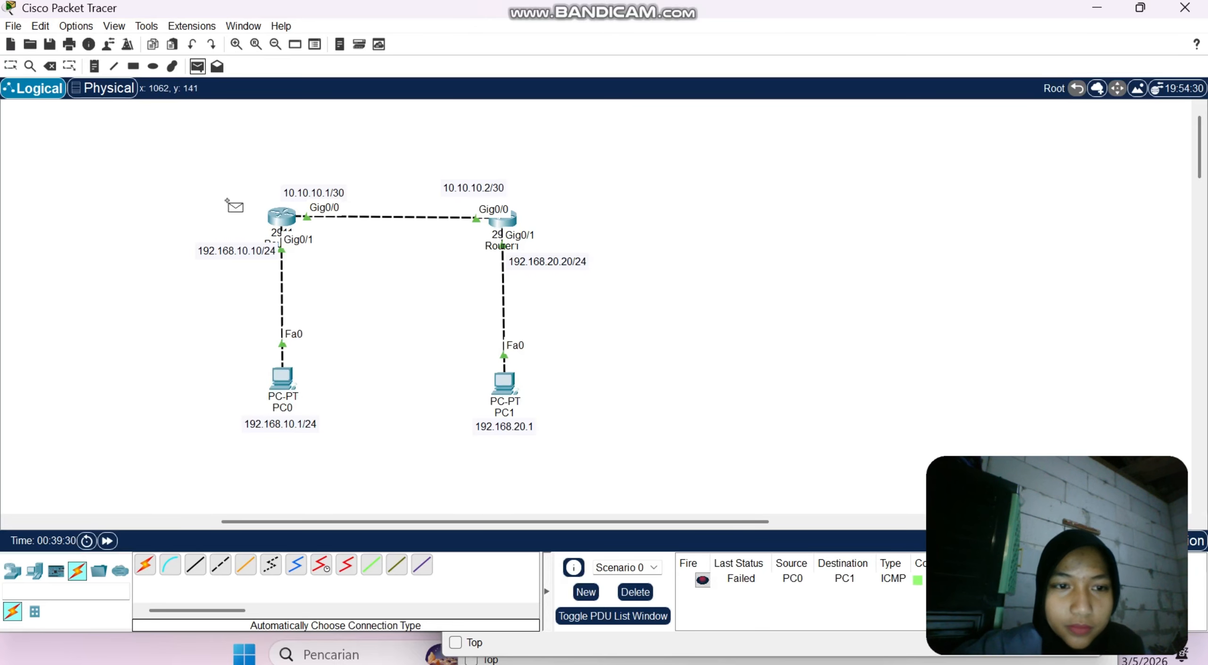
Step: Send two more simple PDUs from PC0 to PC1 to repeat the connectivity test
left_click(278, 379)
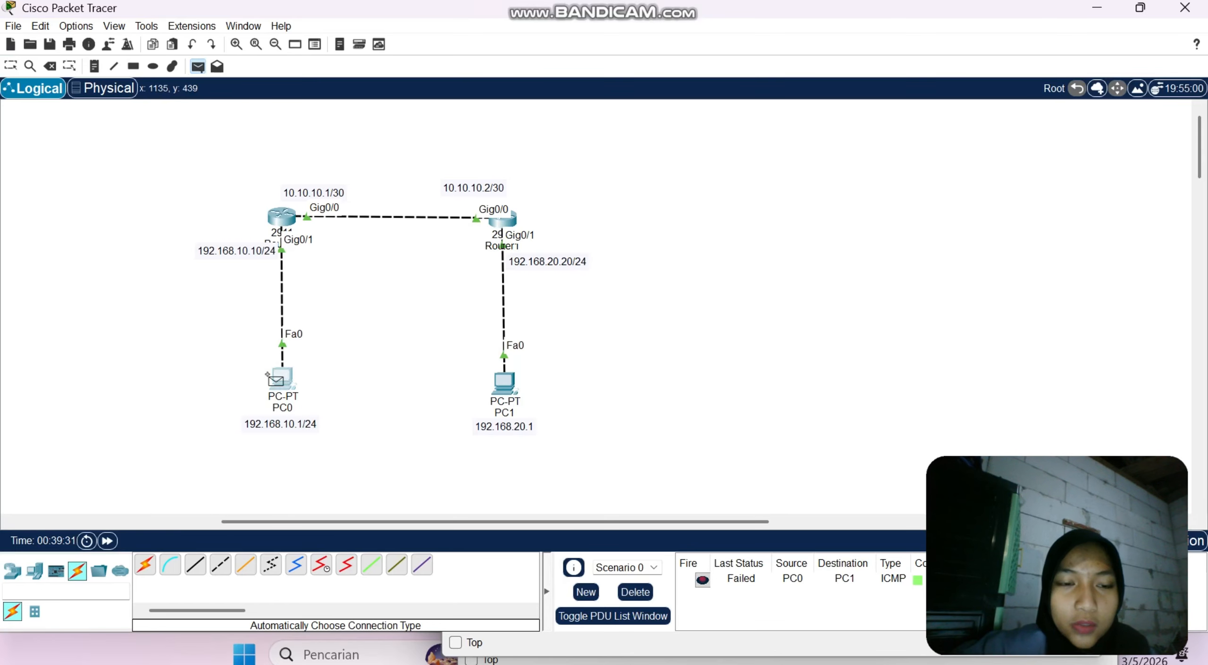
left_click(494, 382)
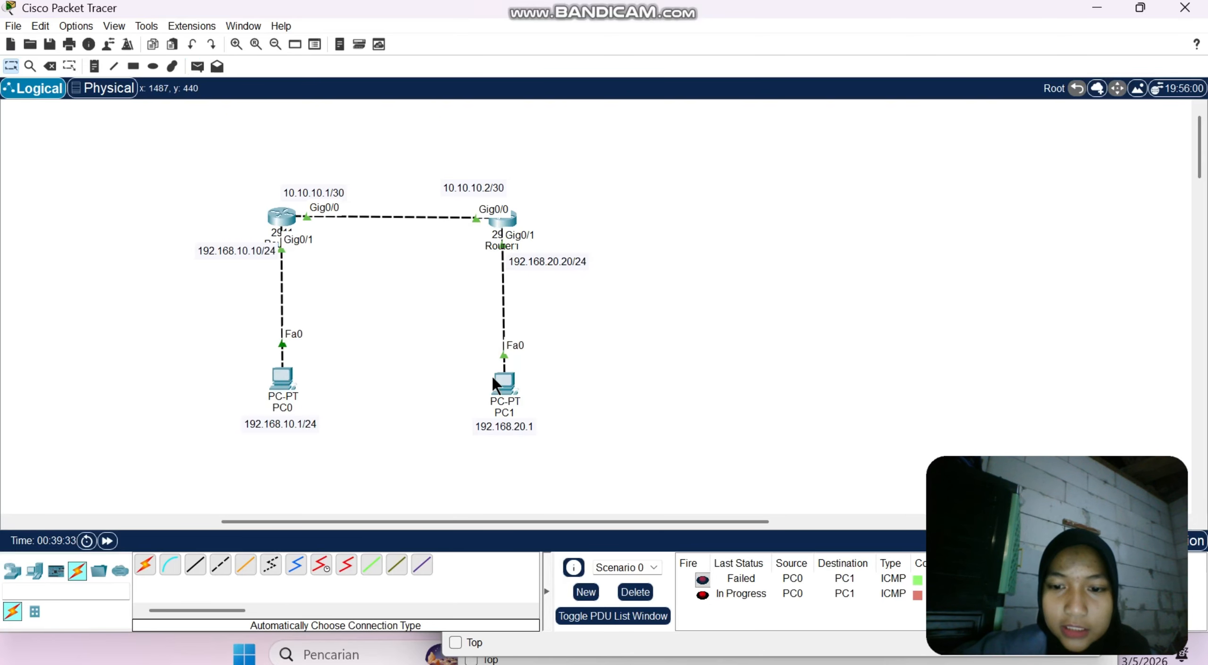
left_click(198, 66)
left_click(282, 377)
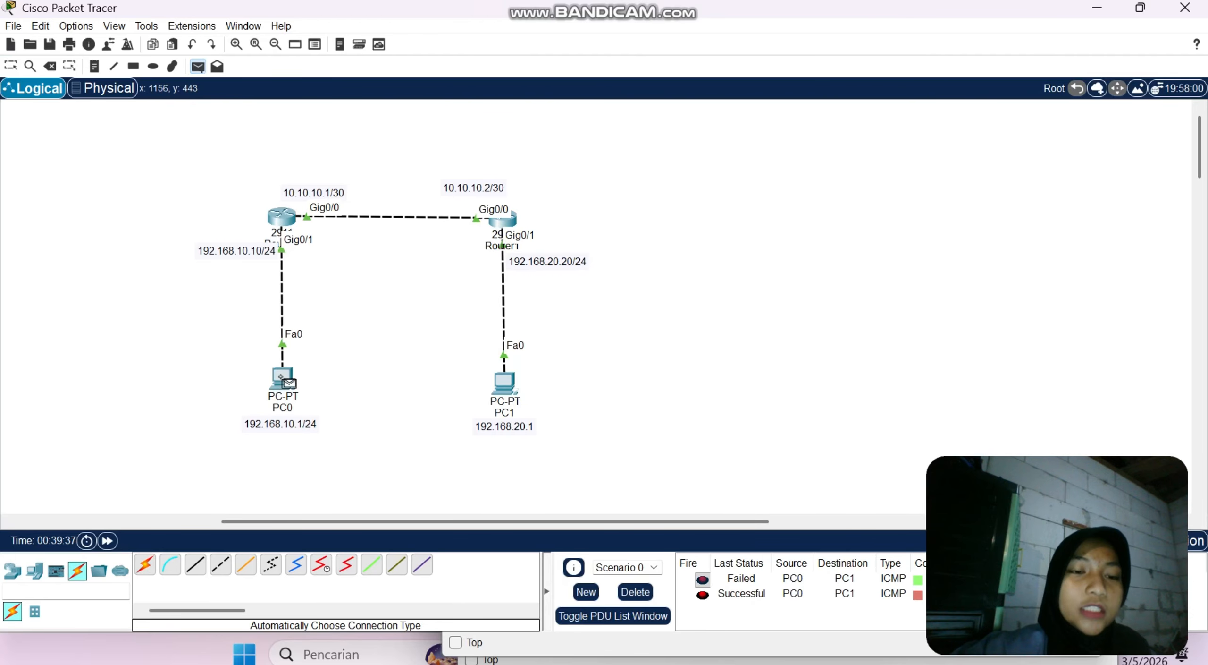
left_click(498, 381)
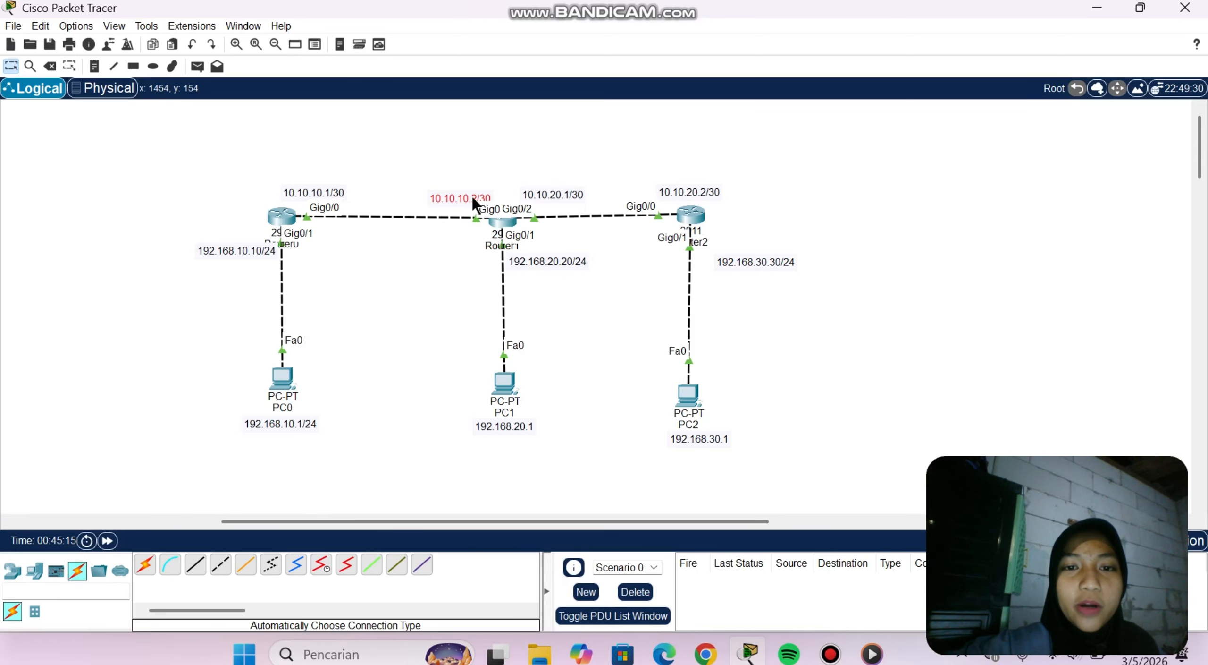
Step: Tidy the Router2 branch by moving the 10.10.20.2/30 label, PC2 with its address label, and the 192.168.30.30/24 label
double_click(472, 197)
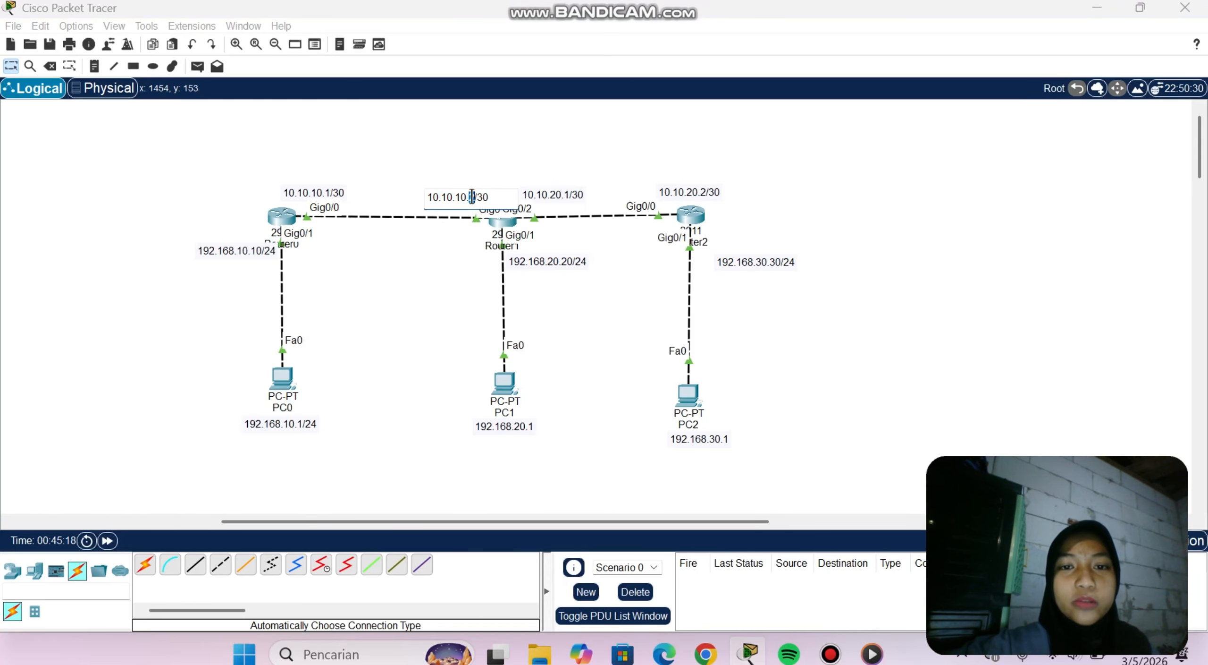
left_click(346, 121)
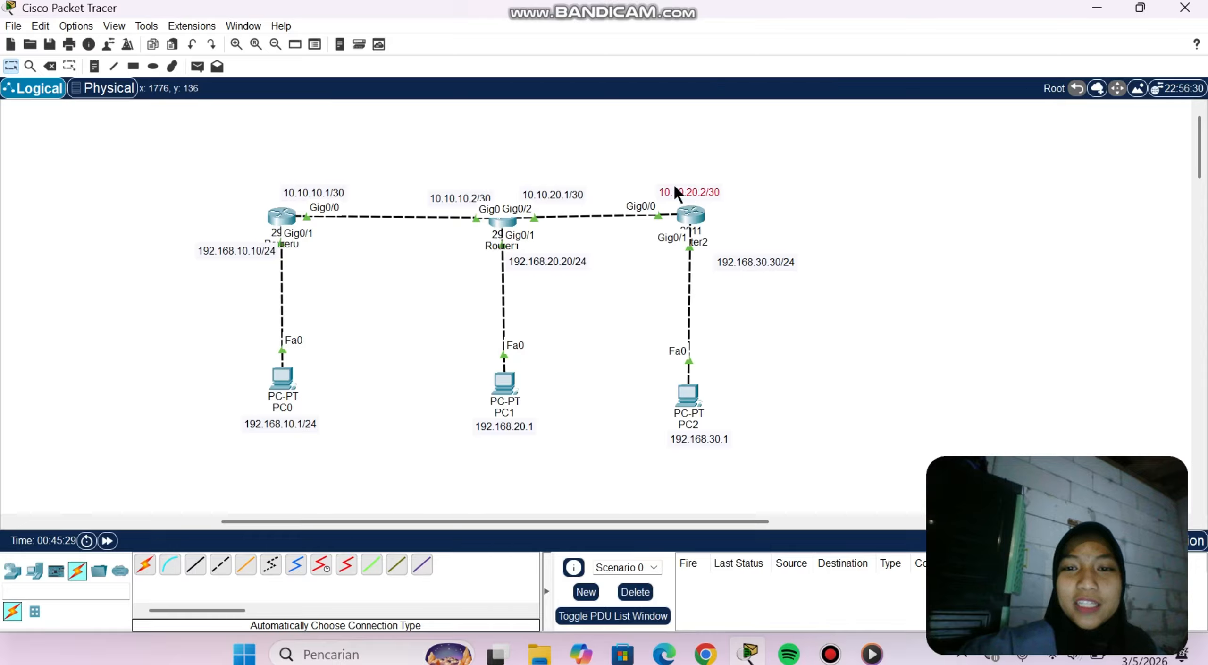
left_click_drag(675, 187, 645, 188)
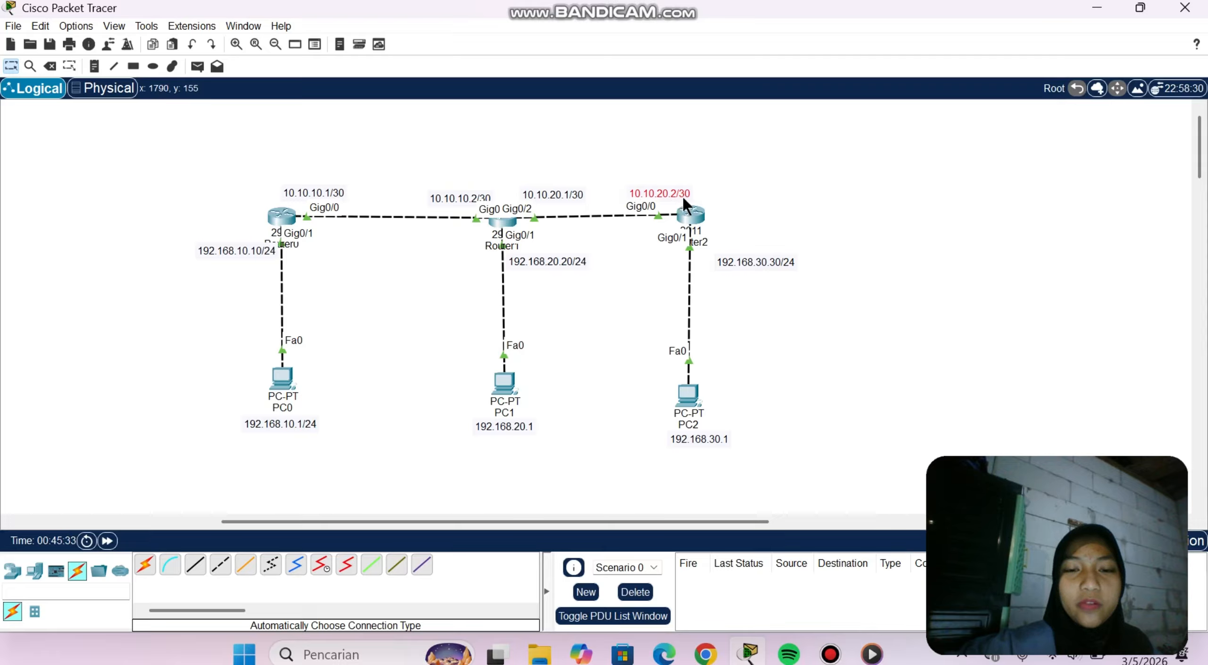
left_click(692, 403)
left_click_drag(694, 402, 680, 423)
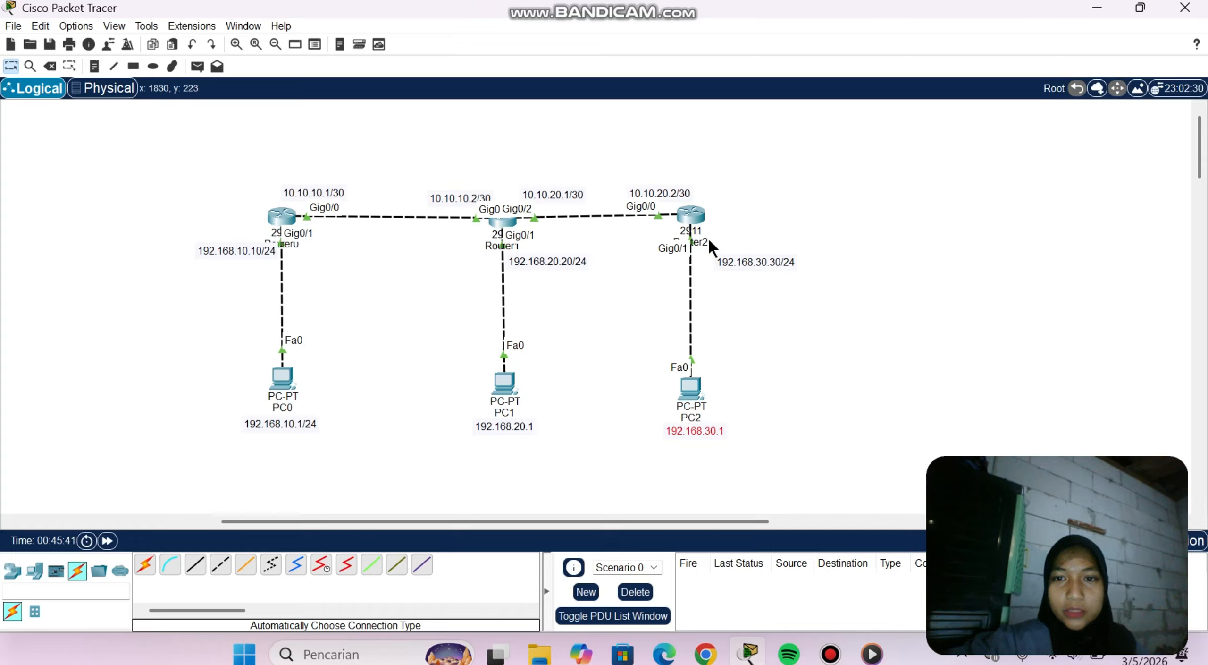
mouse_move(739, 254)
left_mouse_down()
mouse_move(731, 230)
mouse_move(734, 250)
left_mouse_up()
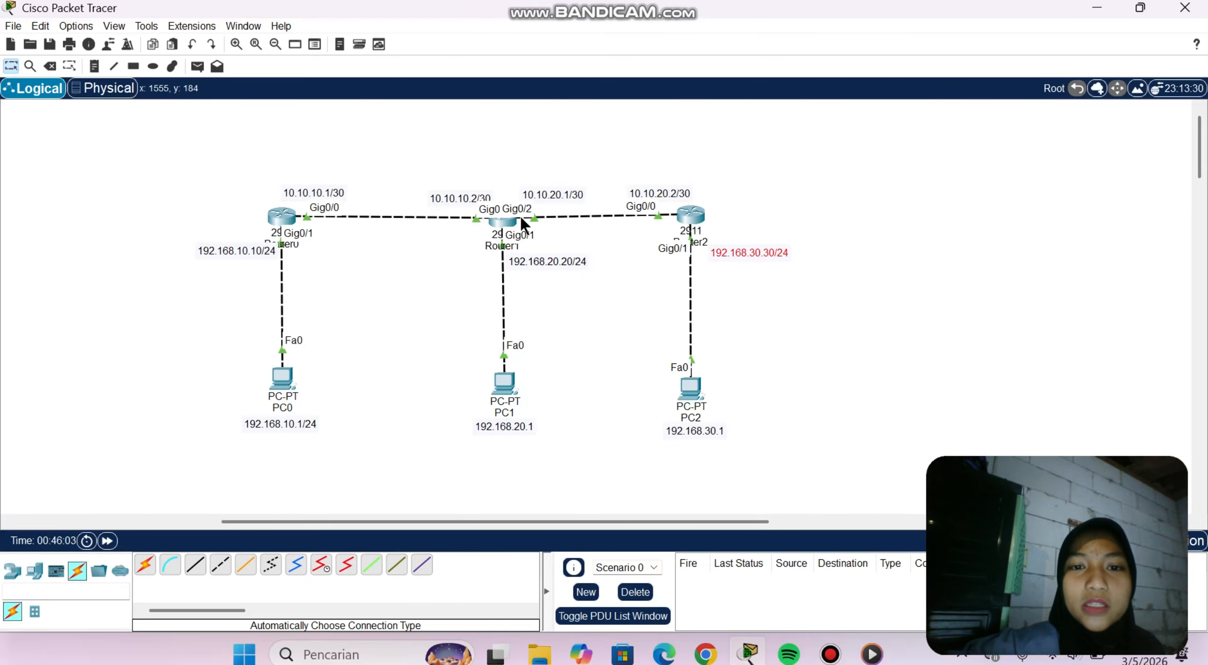
Step: Open Router1's command line, exit the interface configuration and enter BGP configuration with "router bgp 1"
left_click(508, 223)
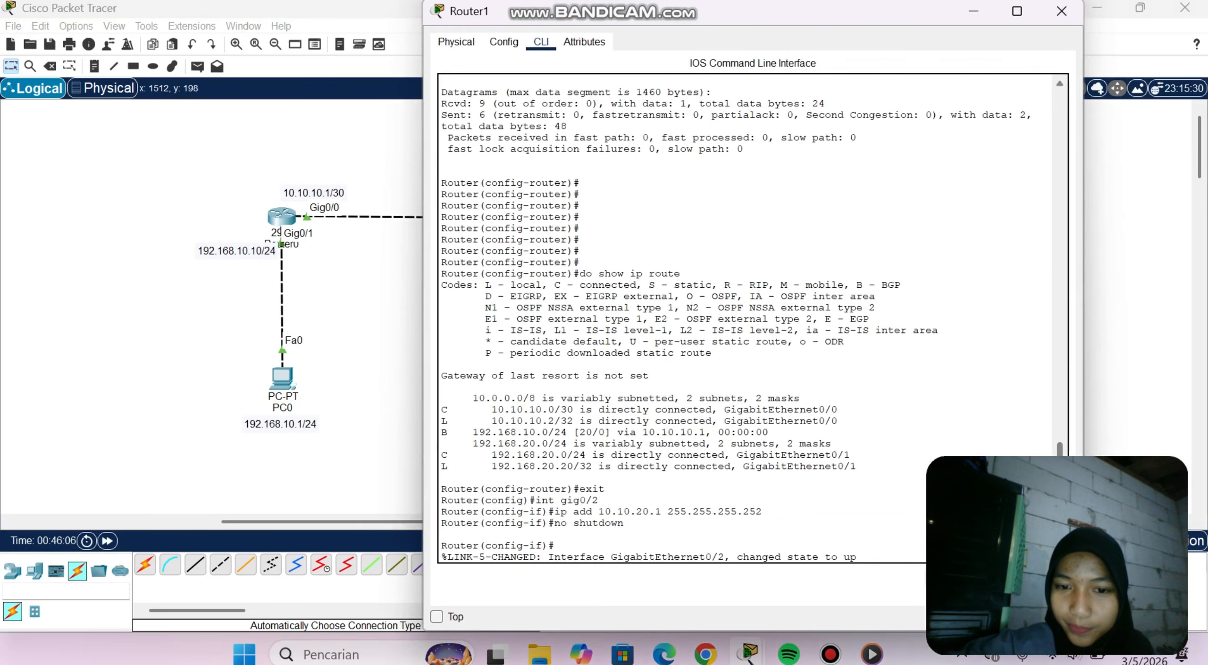
key("Return")
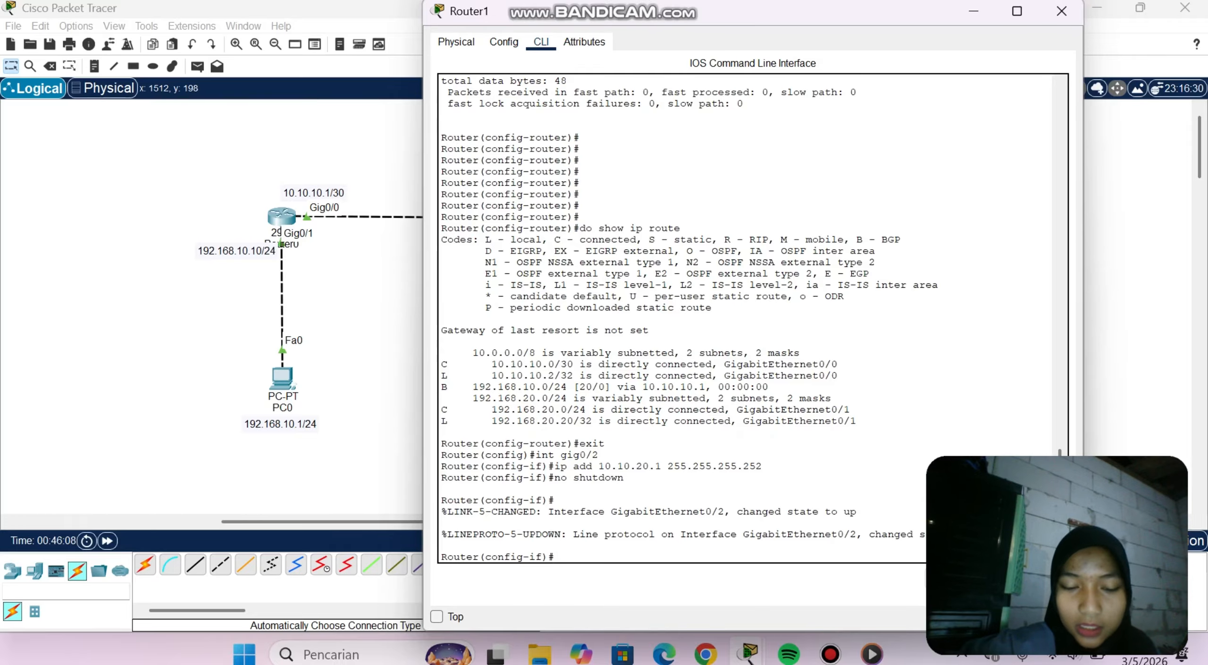
type("exit")
key("Return")
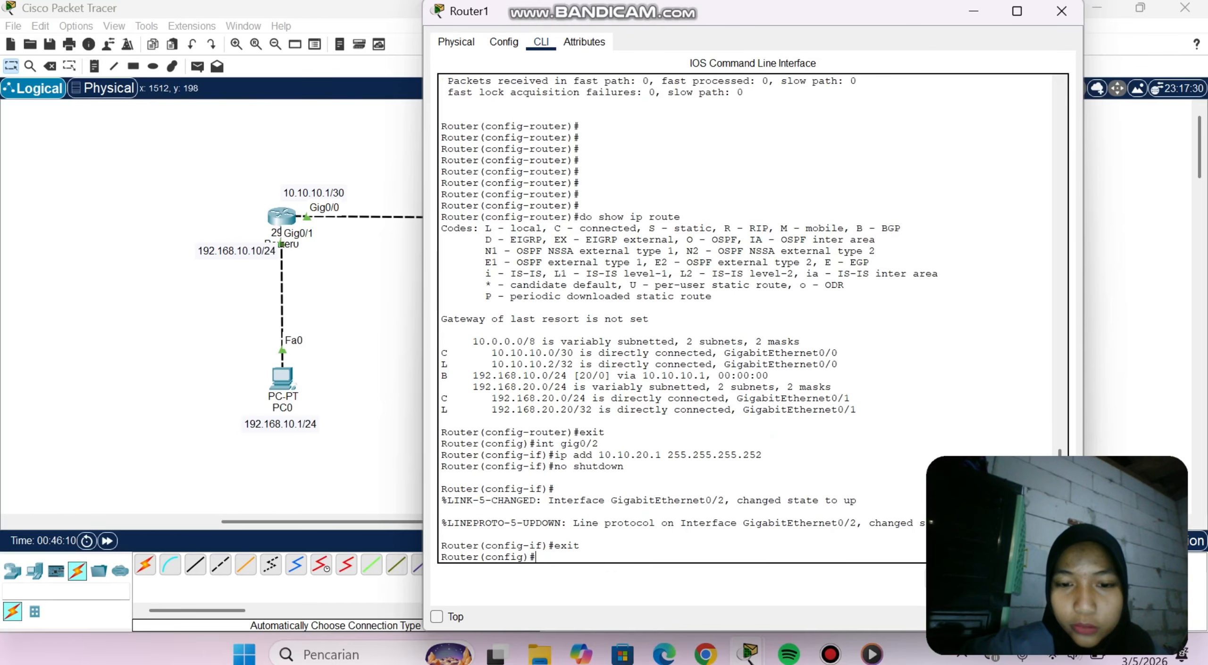
type("route")
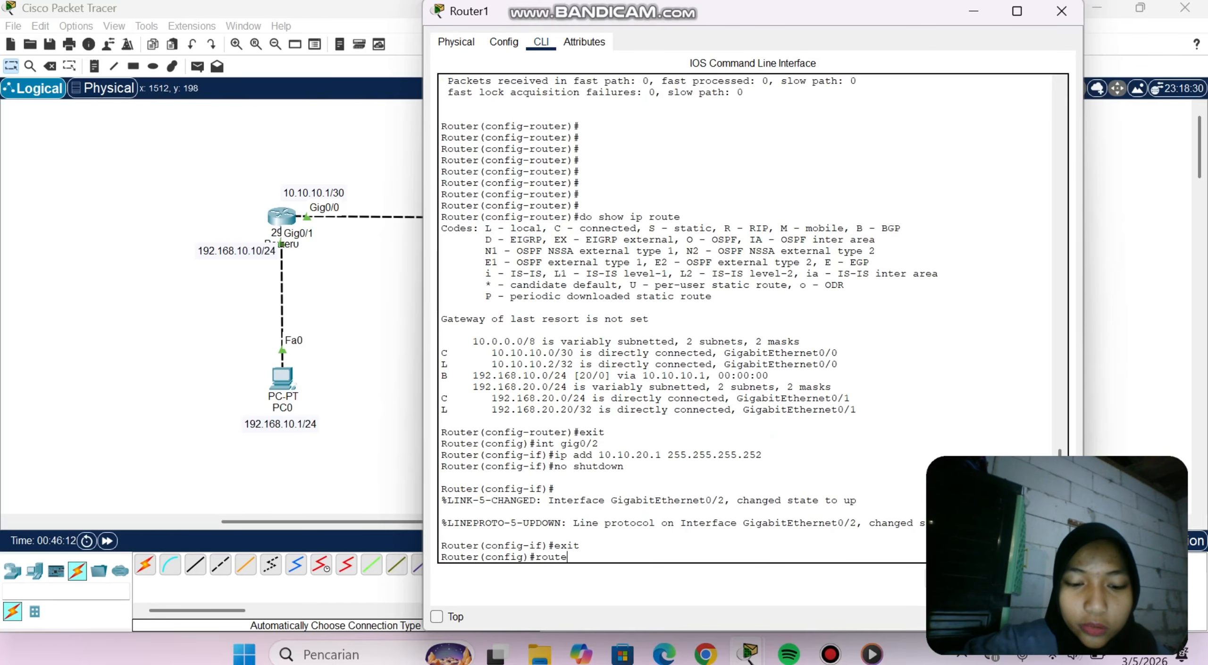
type("r bgp 1")
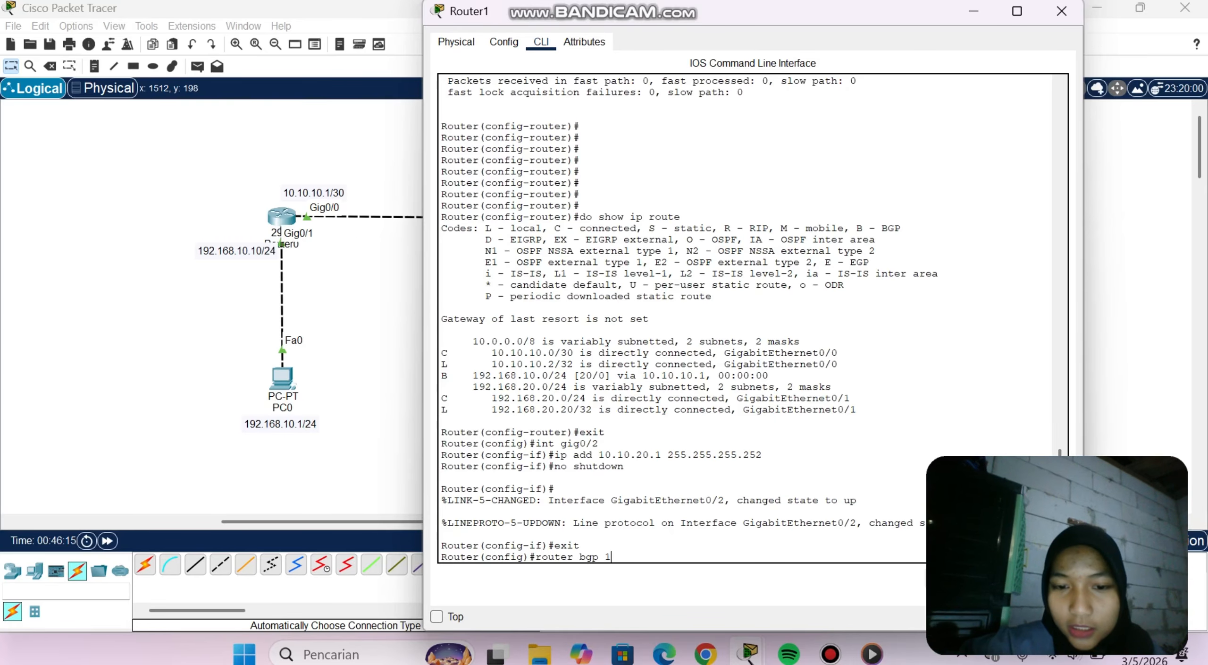
key("Return")
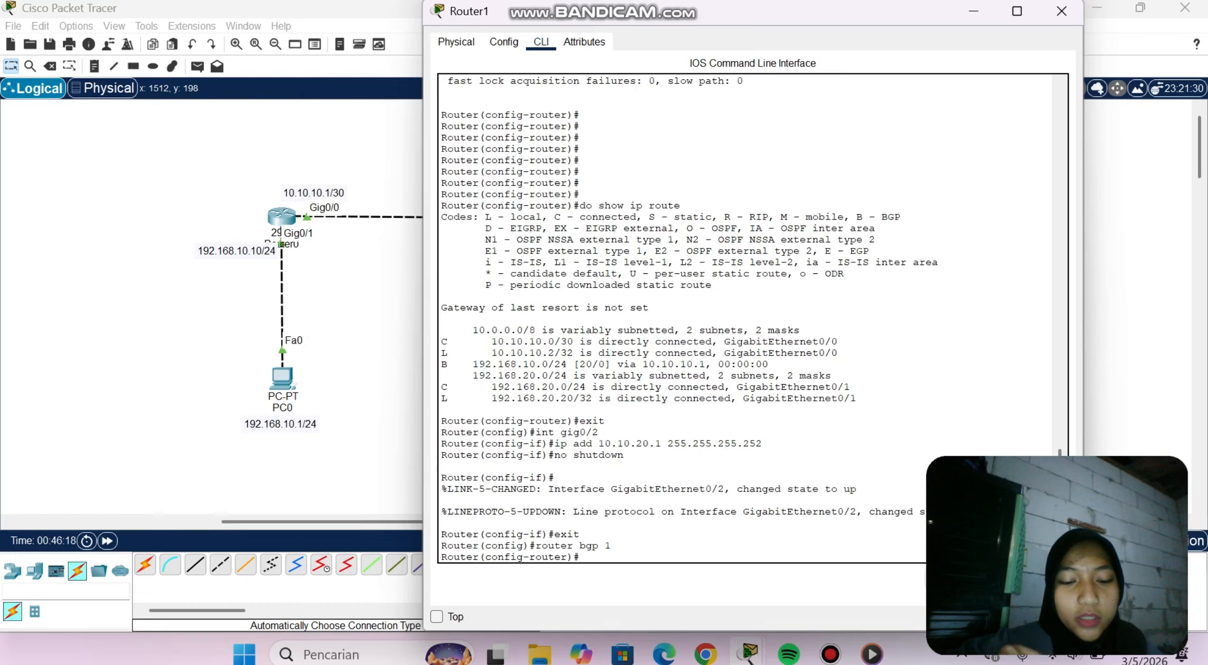
Step: Begin a "neighbor 10.10.10.2" command in Router1's BGP configuration and list its available options with "?"
type("neighbor")
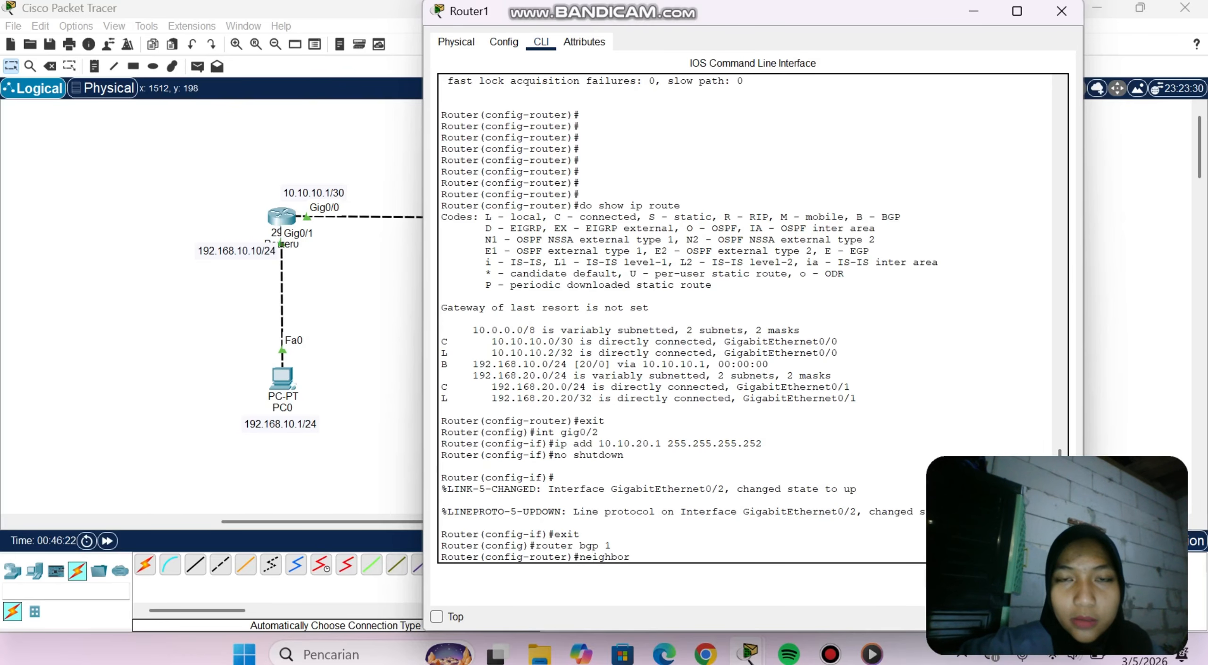
mouse_move(823, 11)
left_mouse_down()
mouse_move(1152, 65)
mouse_move(1029, 134)
mouse_move(837, 21)
left_mouse_up()
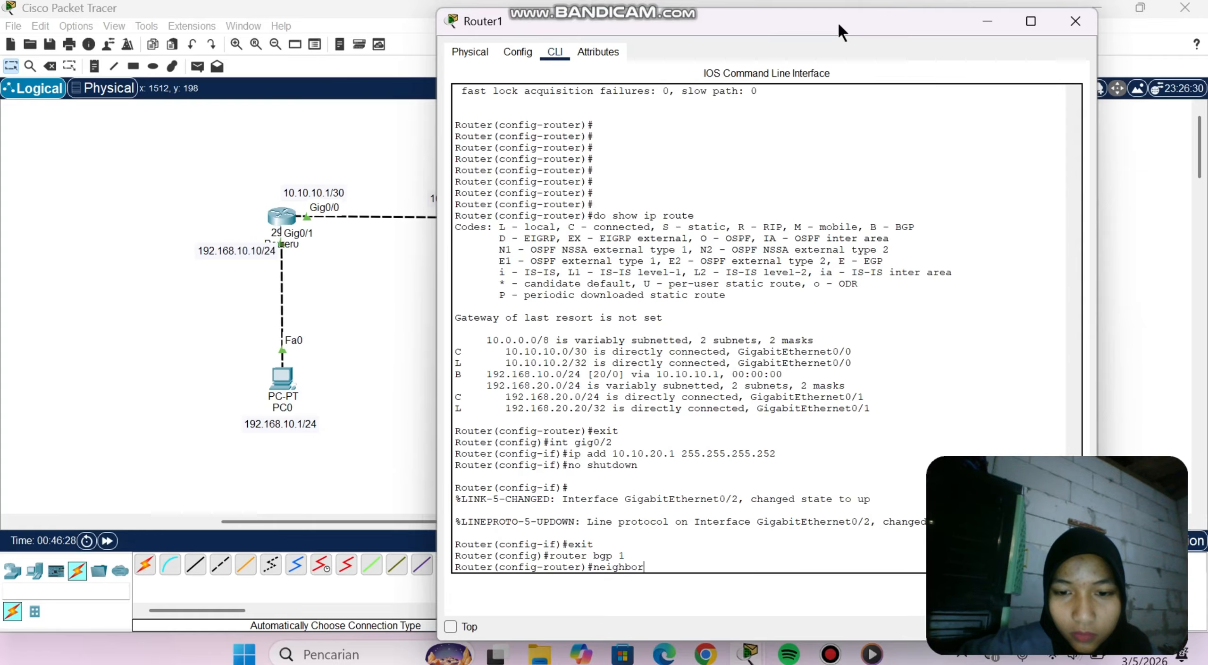
type("10.10.")
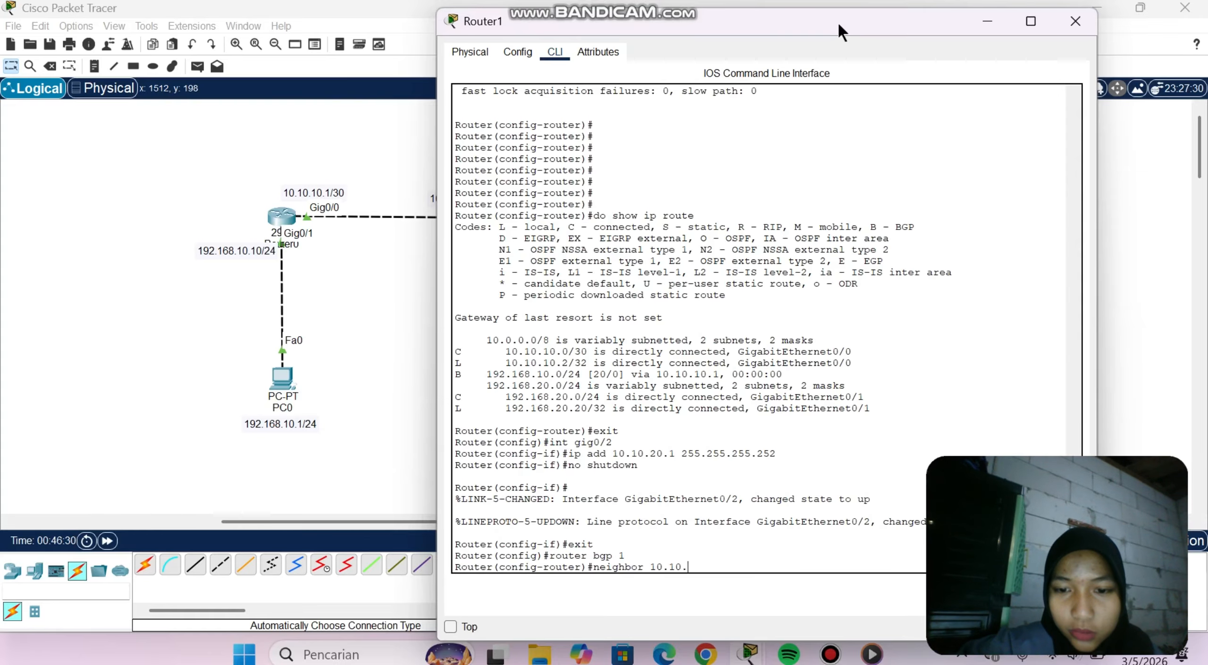
type("10")
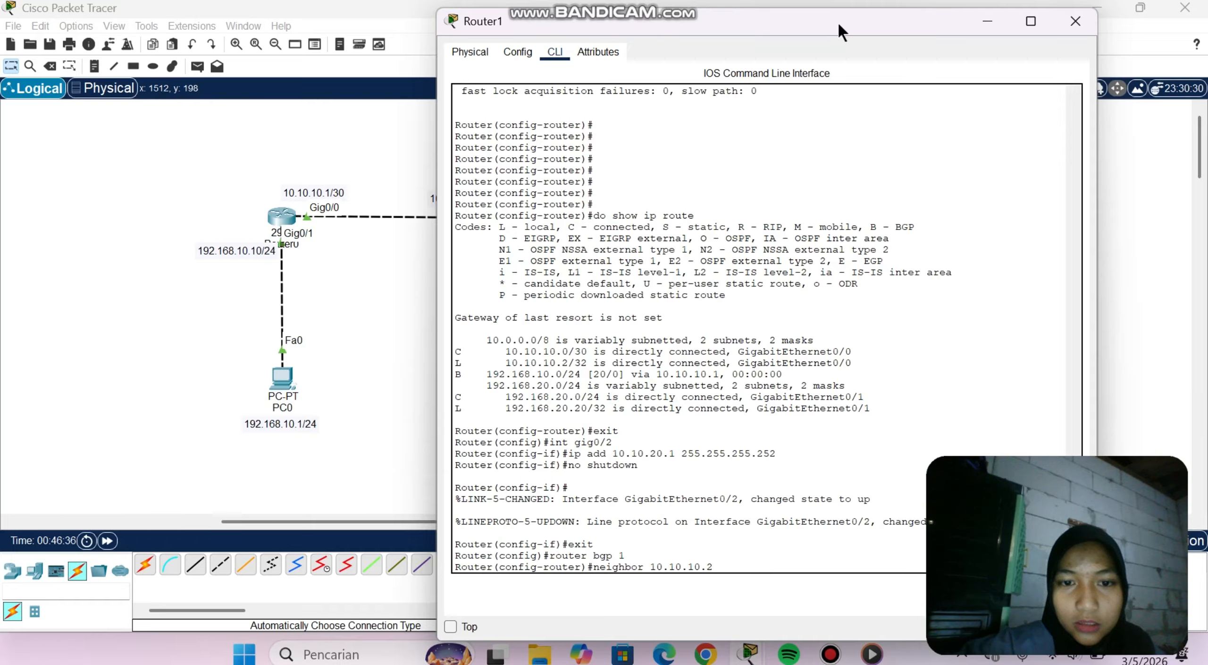
type(".2")
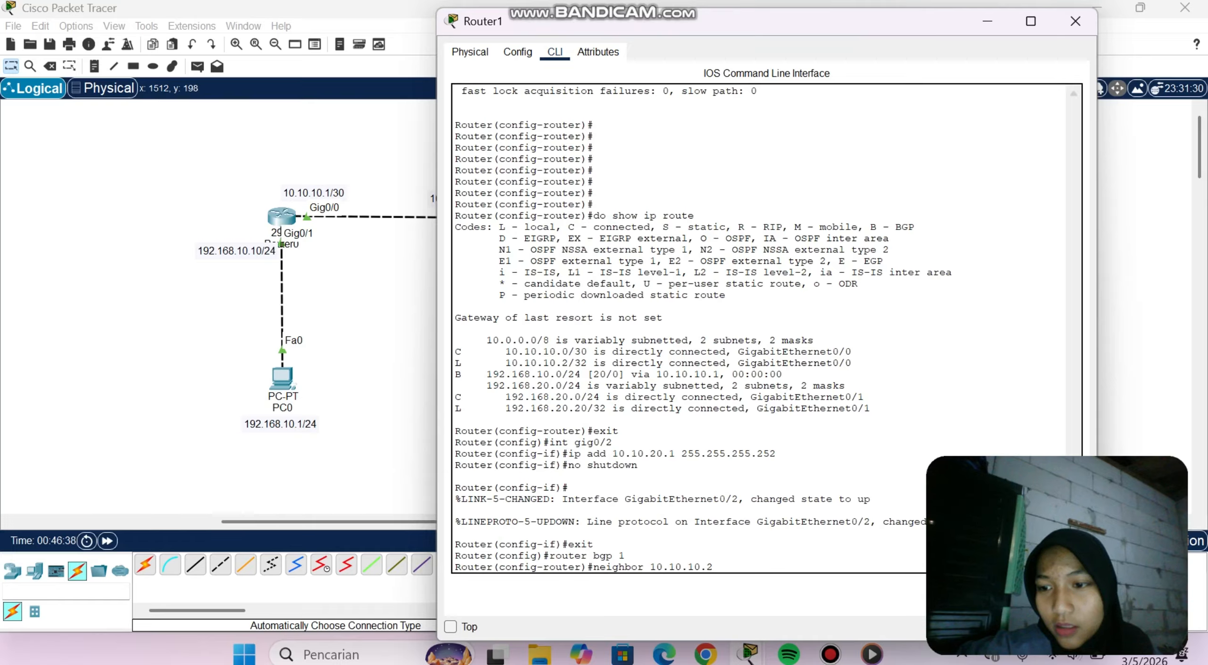
mouse_move(1074, 538)
left_mouse_down()
mouse_move(1087, 411)
mouse_move(1073, 126)
mouse_move(1062, 557)
left_mouse_up()
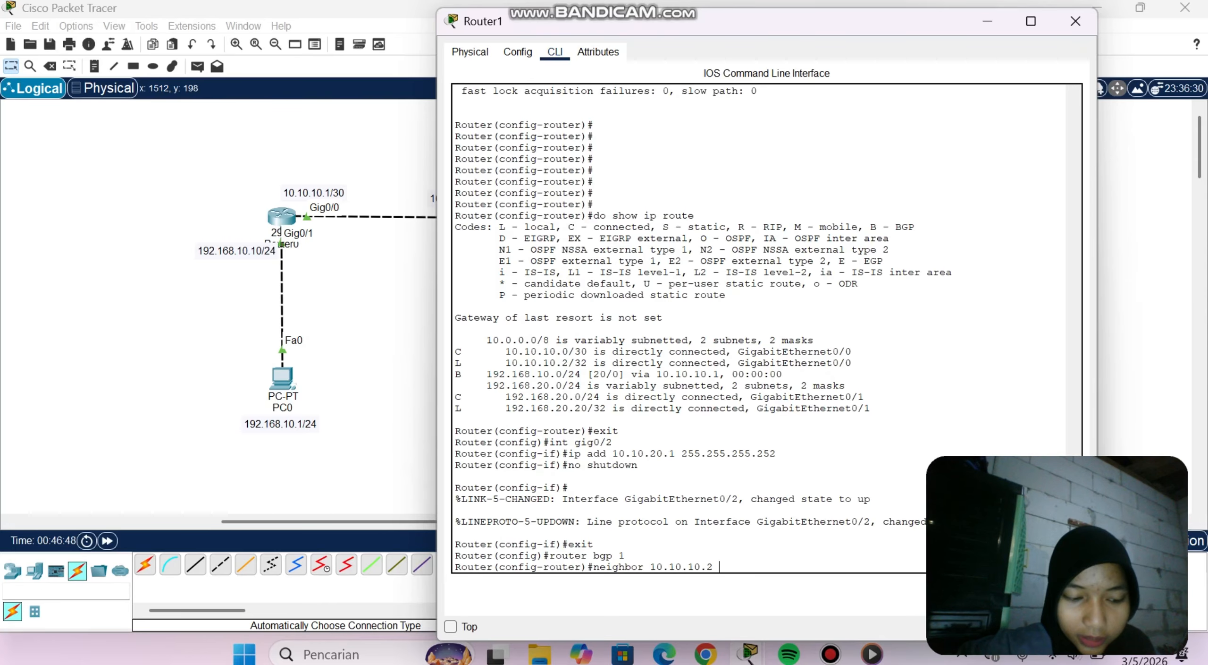
type("?")
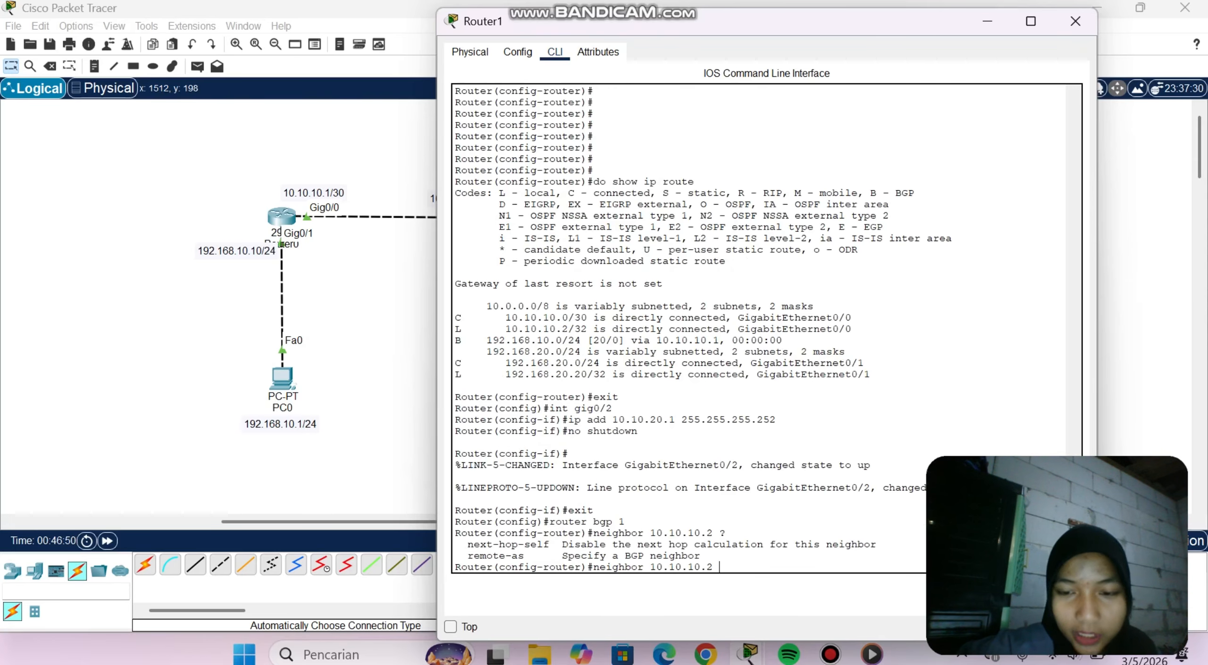
Step: Try to declare the BGP neighbor on Router1 with "neighbor 10.10.10.2 remote-as 2"
type("rem")
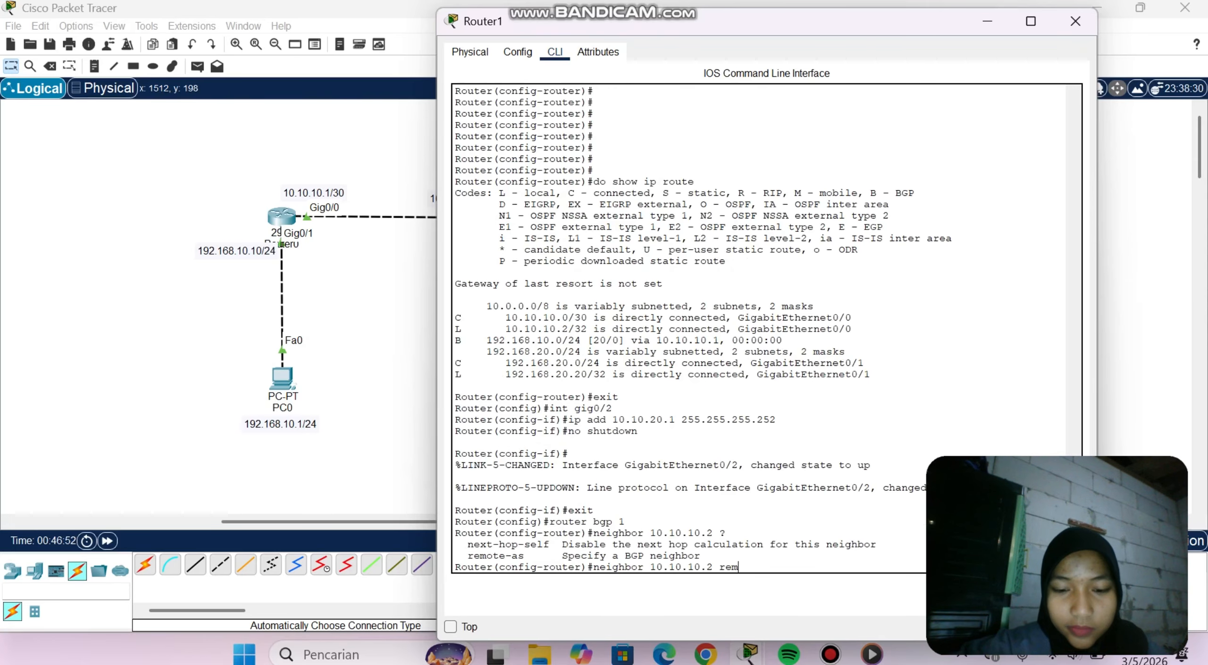
type("ote-")
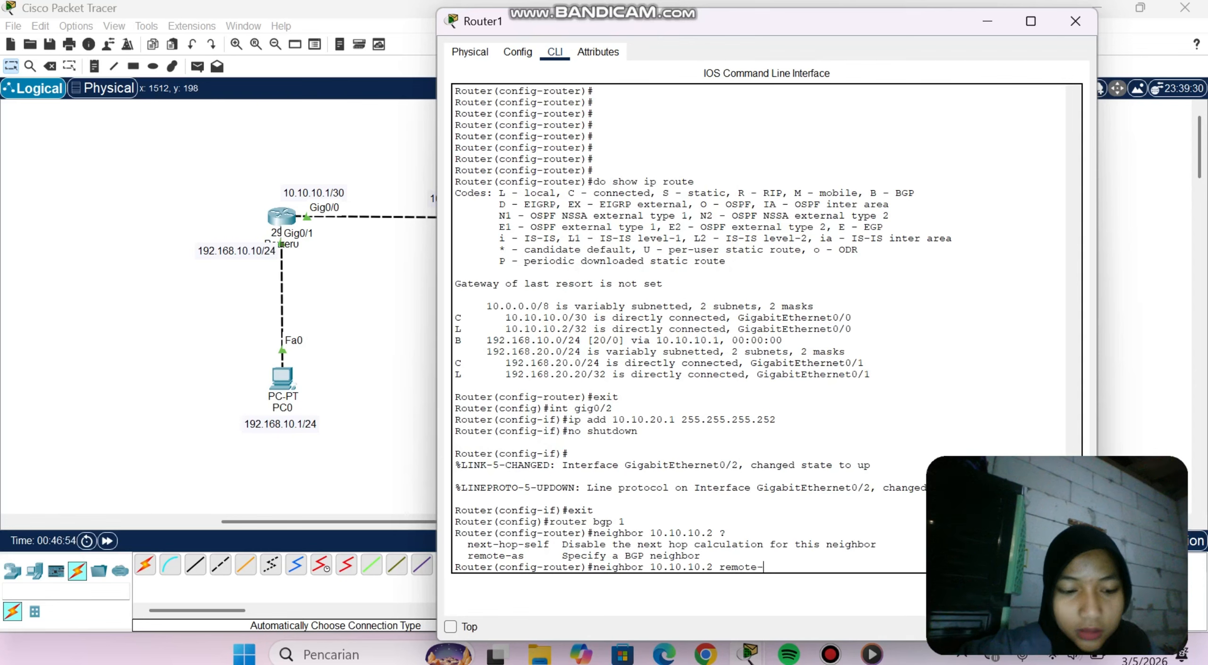
type("as")
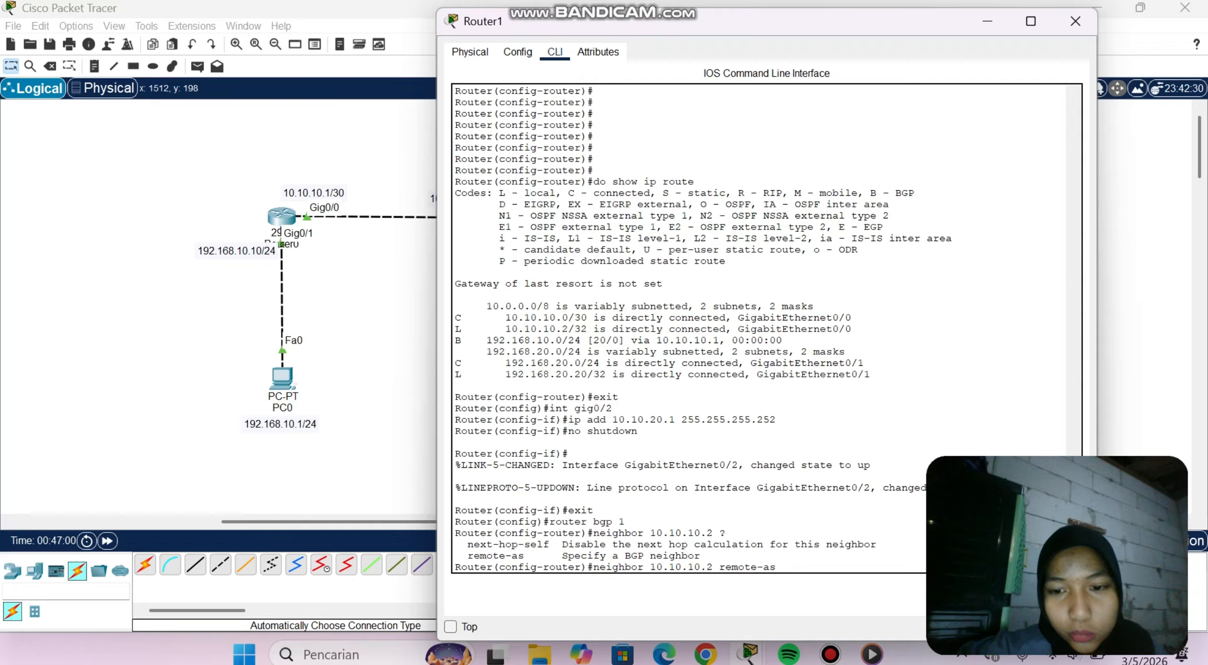
type("2")
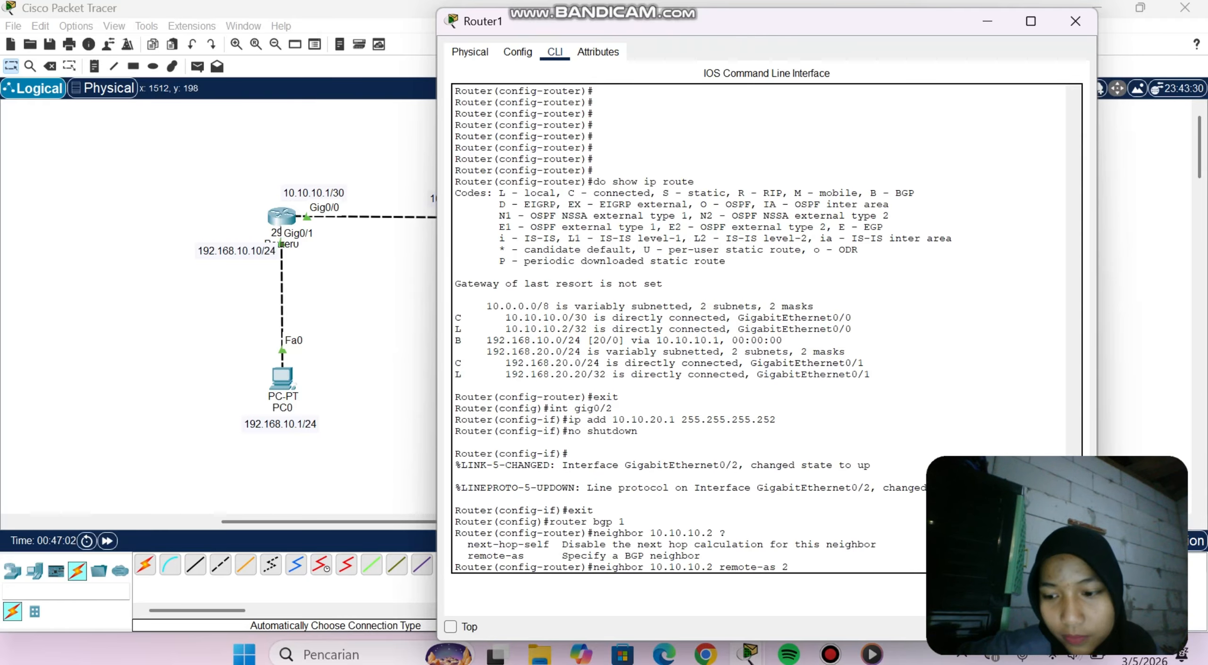
key("Return")
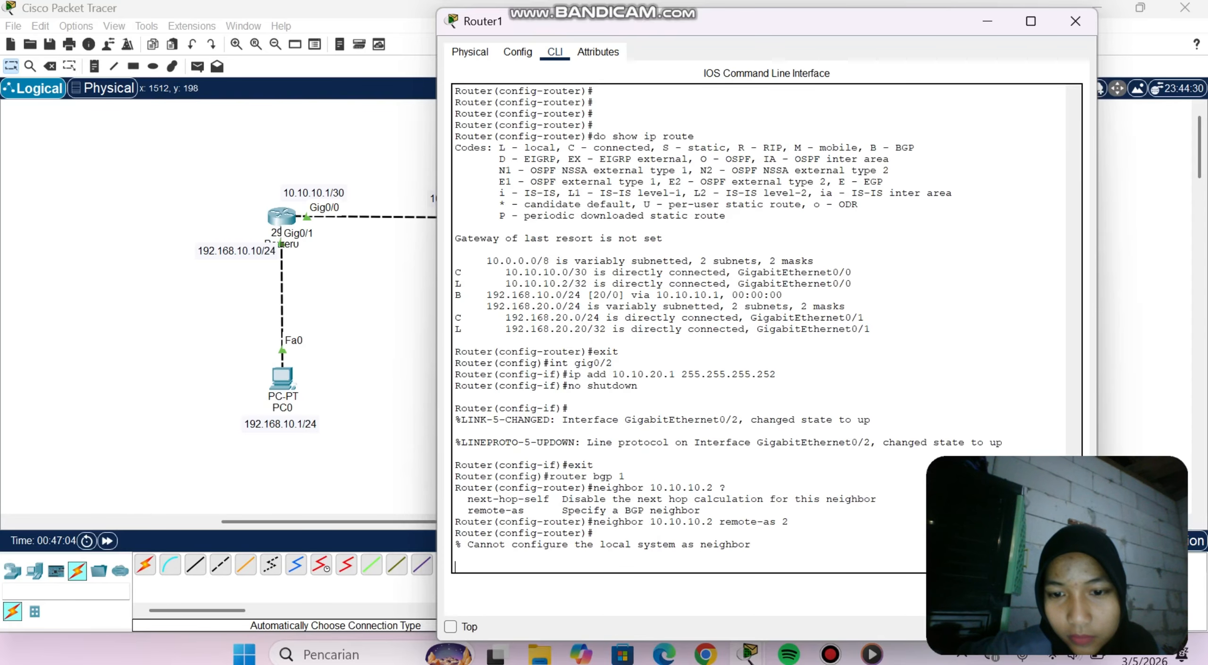
key("Return")
Step: Recall the neighbor command and try it with the remote AS changed to 1
key("Up")
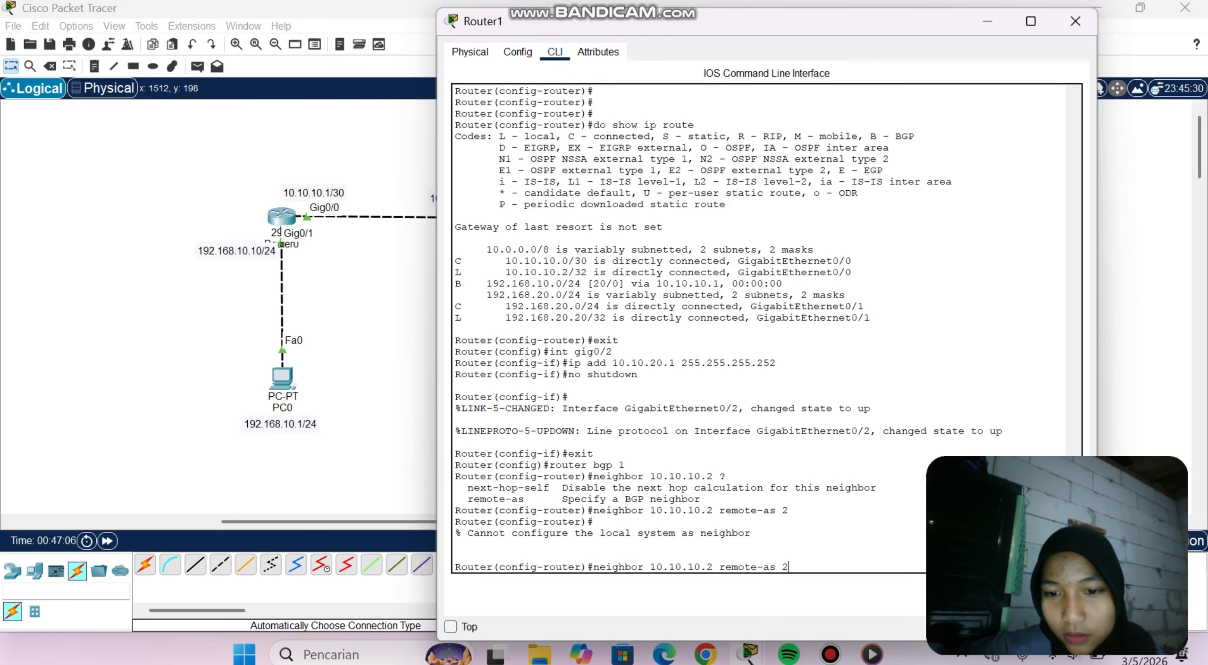
key("BackSpace")
type("1")
key("Return")
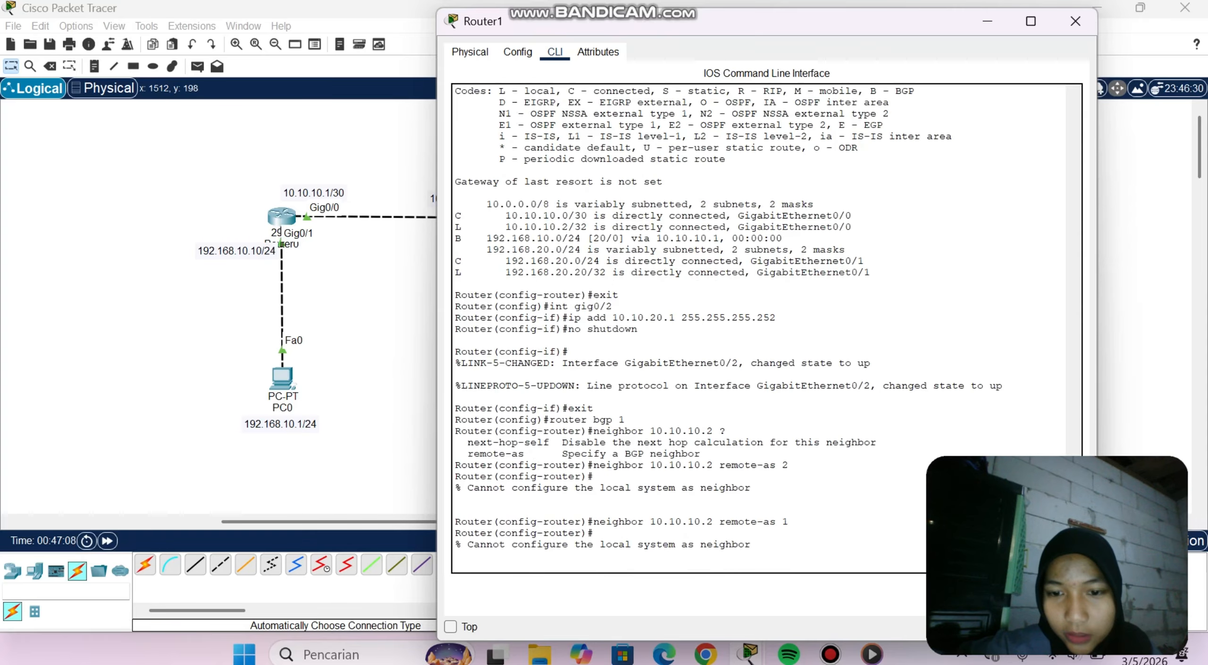
Step: Recall the neighbor command on Router1 and try "neighbor 10.10.10.2 remote-as 3"
key("Up")
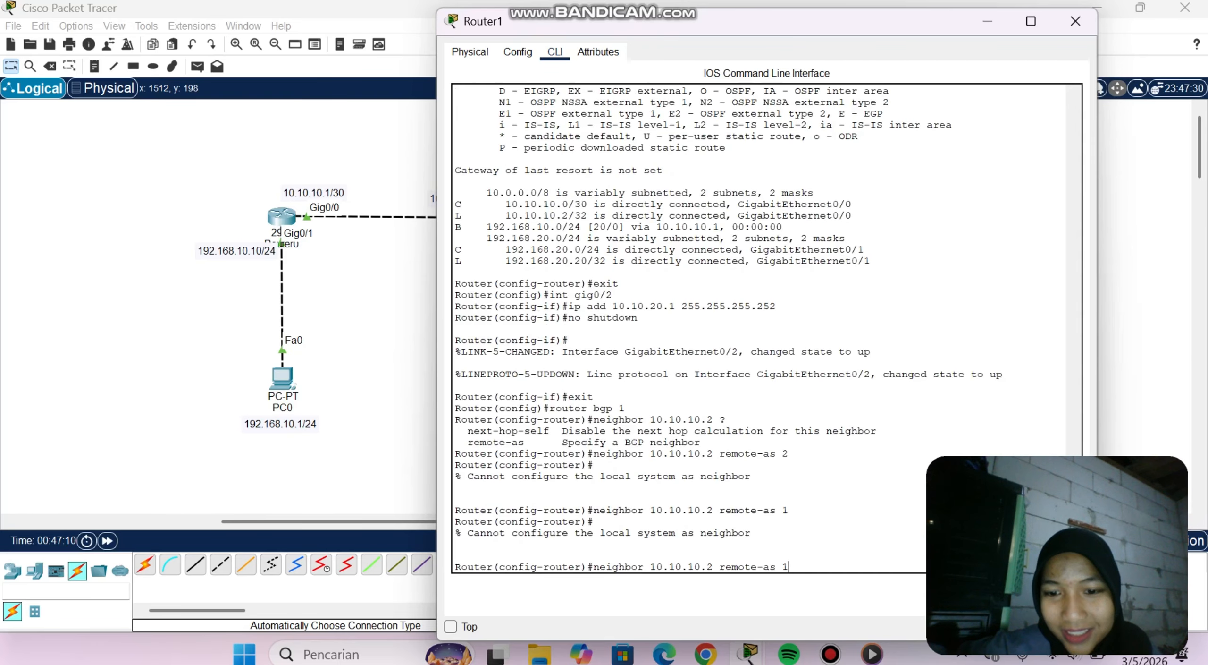
key("BackSpace")
type("3")
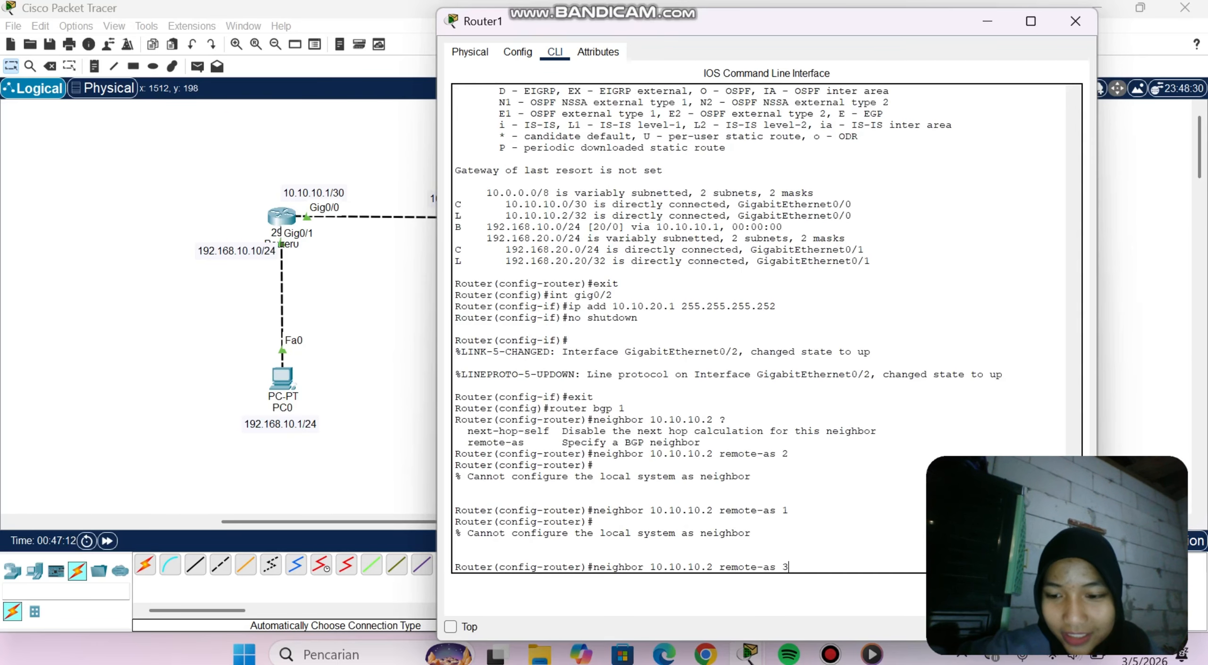
key("Return")
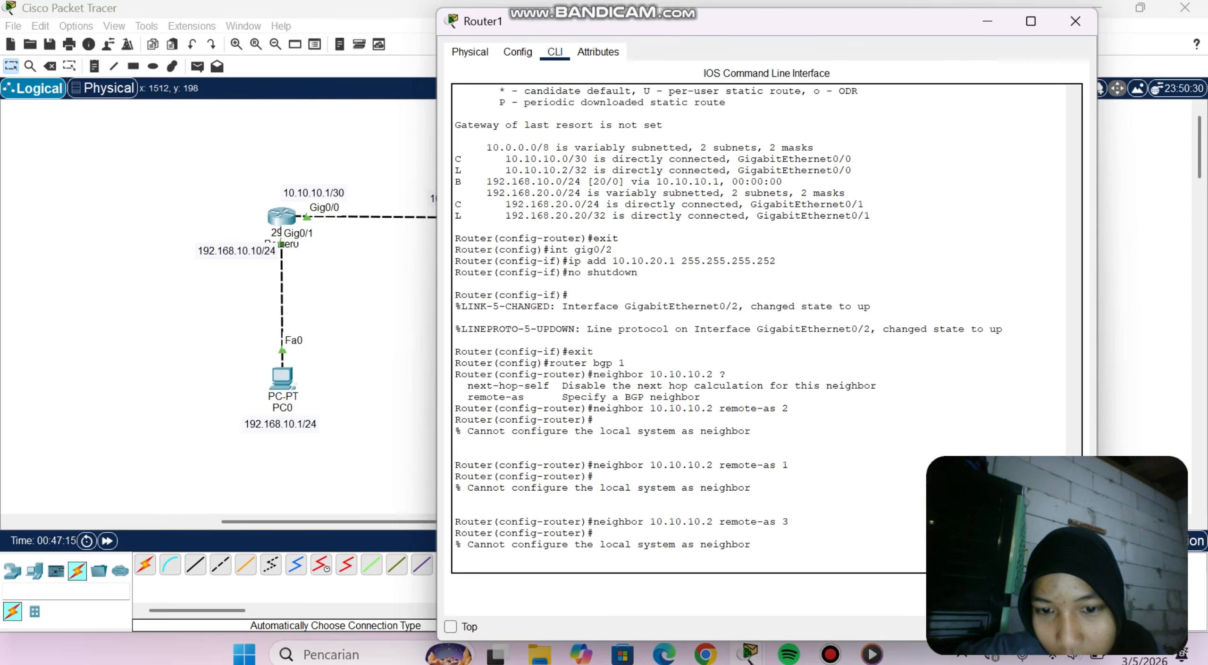
key("Return")
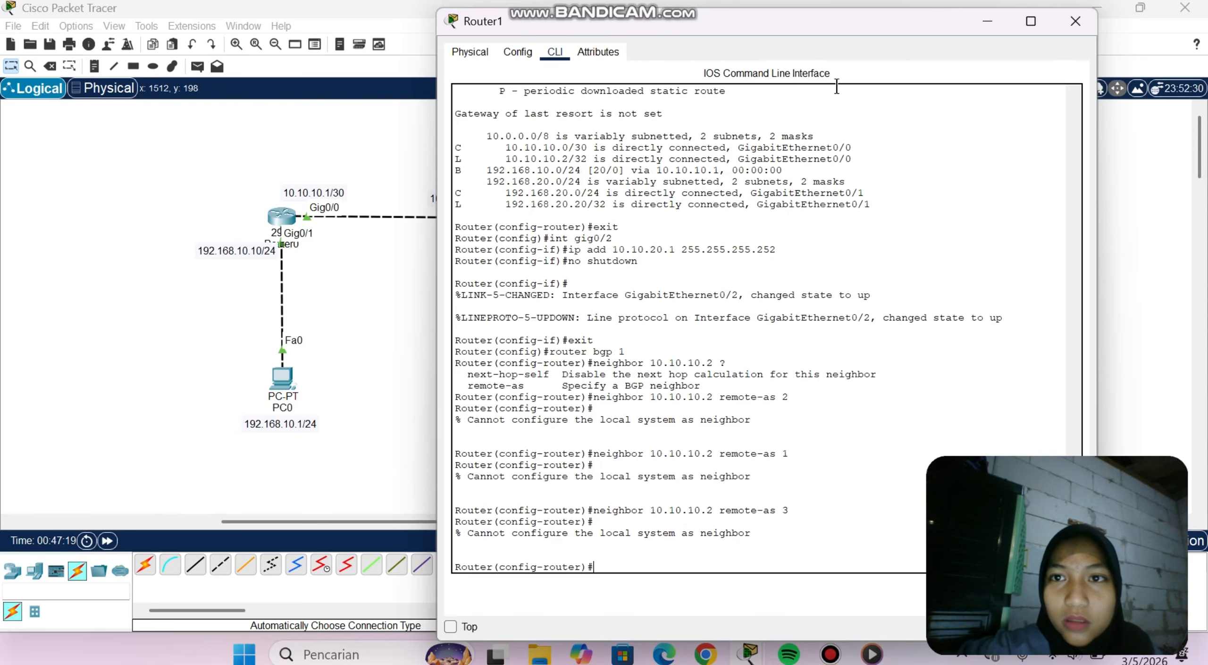
Step: Display Router1's routing table from BGP configuration mode with "do show ip route"
left_click_drag(818, 27, 829, 78)
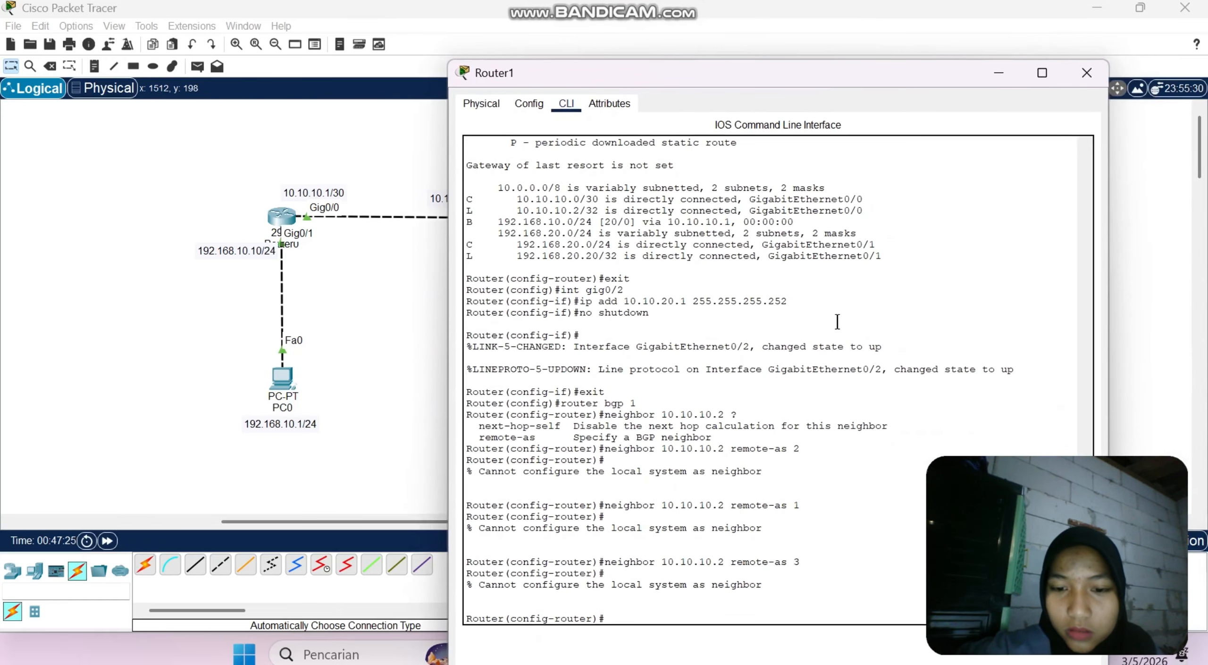
type("do show ip")
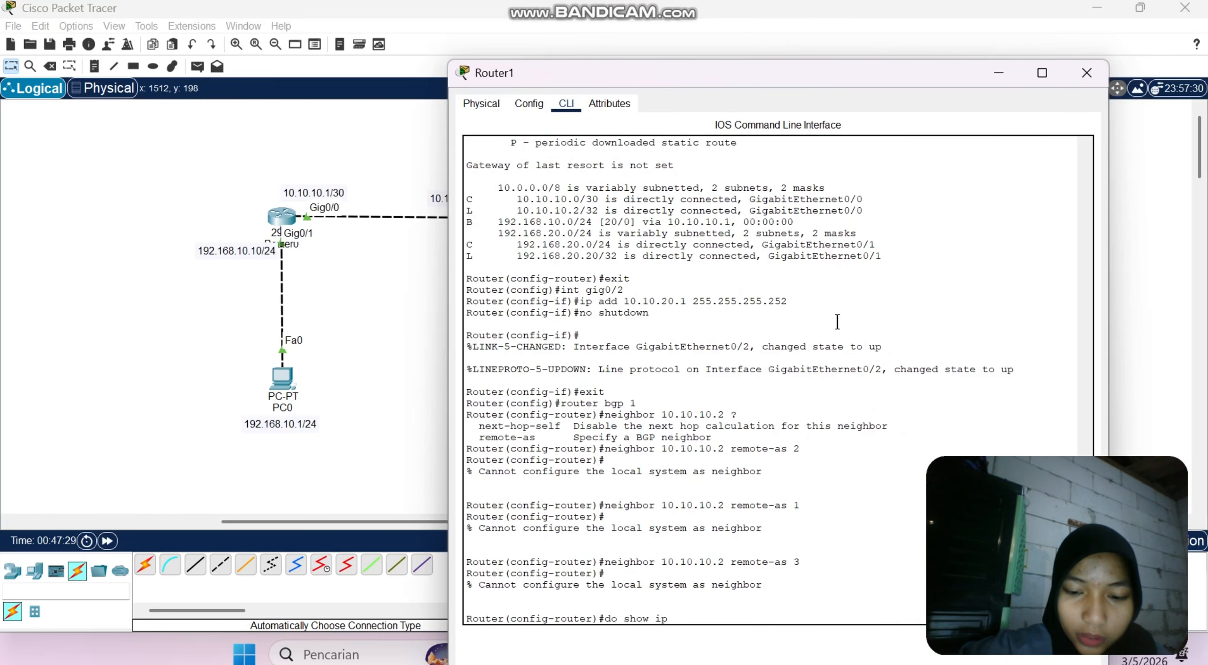
type(" route")
key("Return")
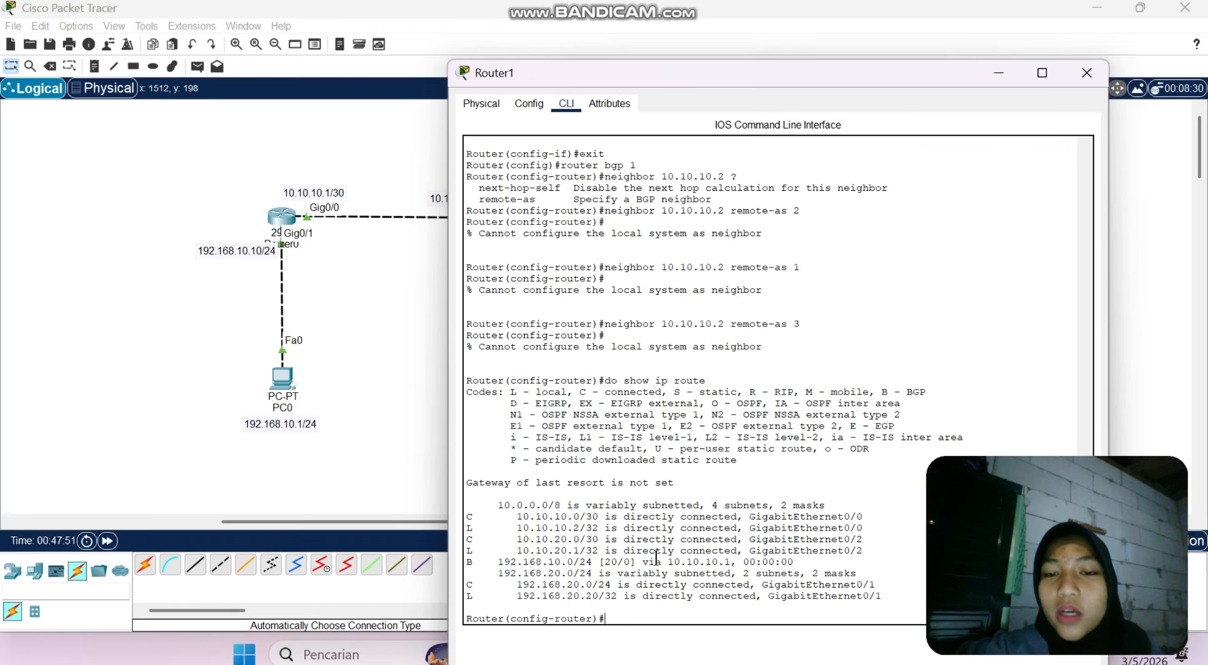
Step: Recall the neighbor command, correct its address and declare Router2 as Router1's BGP neighbor with "neighbor 10.10.20.2 remote-as 3"
key("Up")
key("Up")
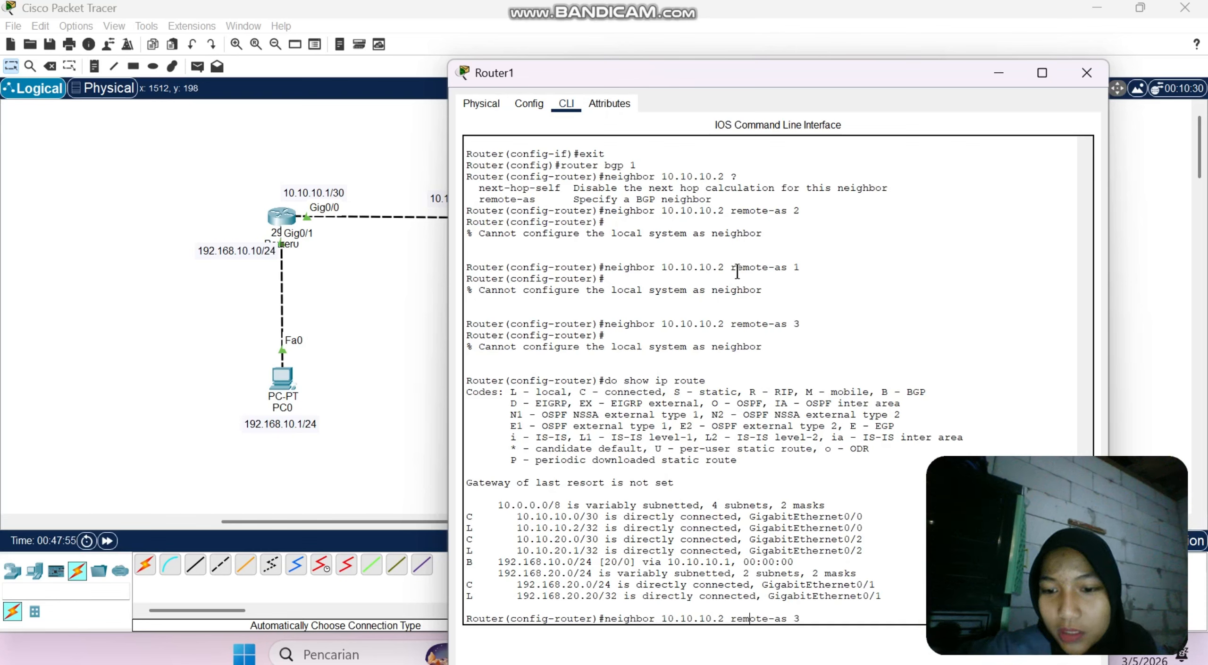
key("Left")
key("Left")
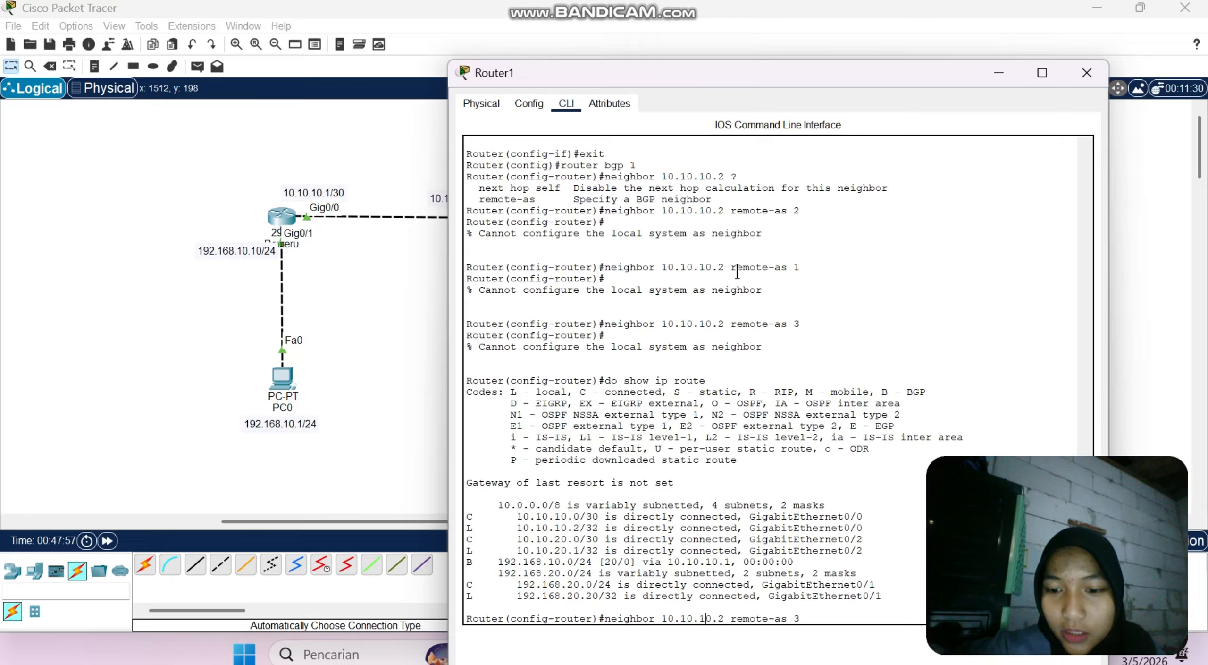
key("BackSpace")
type("2")
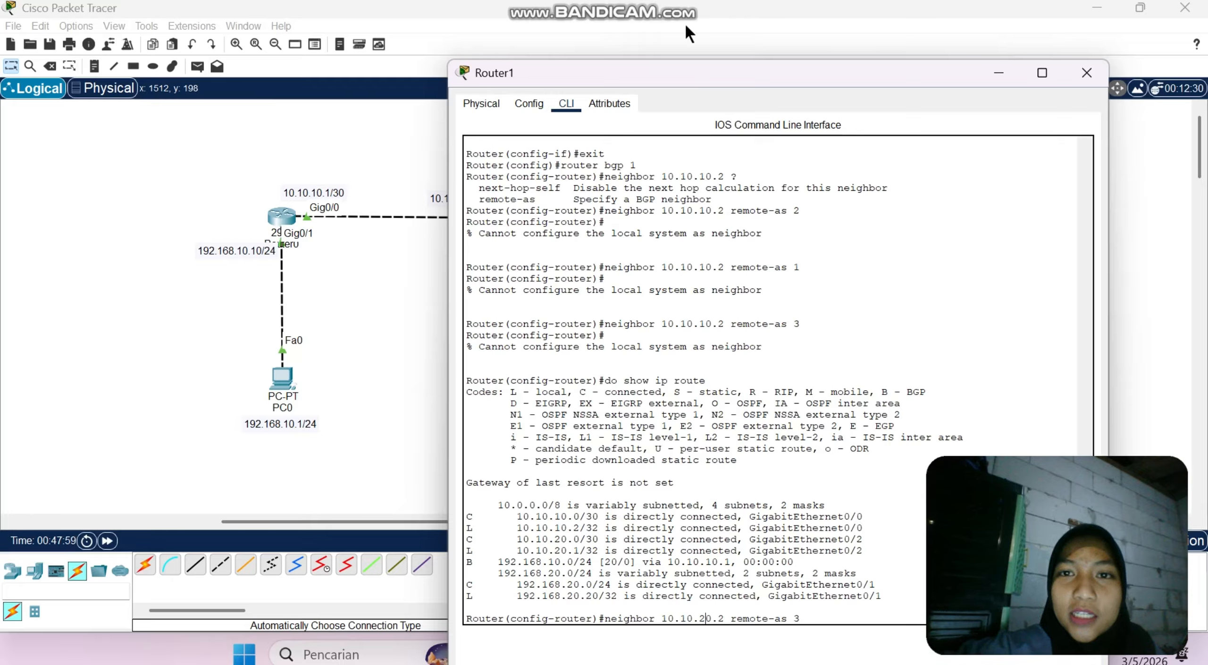
left_click_drag(674, 63, 672, 333)
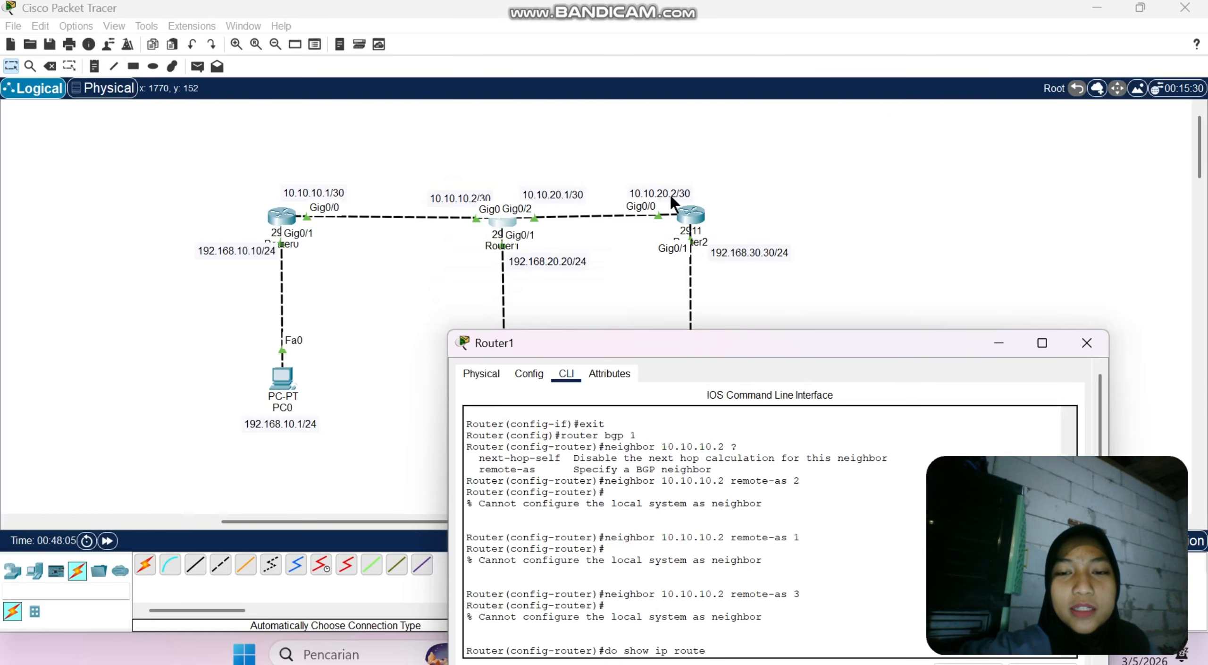
left_click_drag(663, 341, 671, 121)
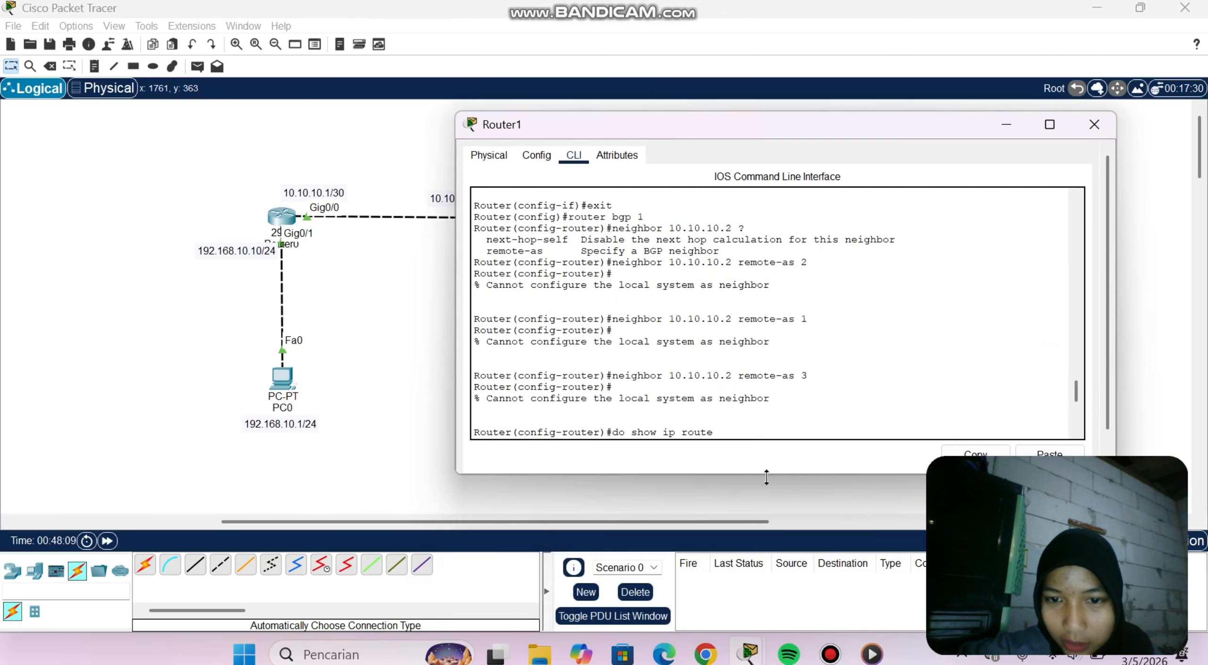
left_click_drag(766, 477, 766, 632)
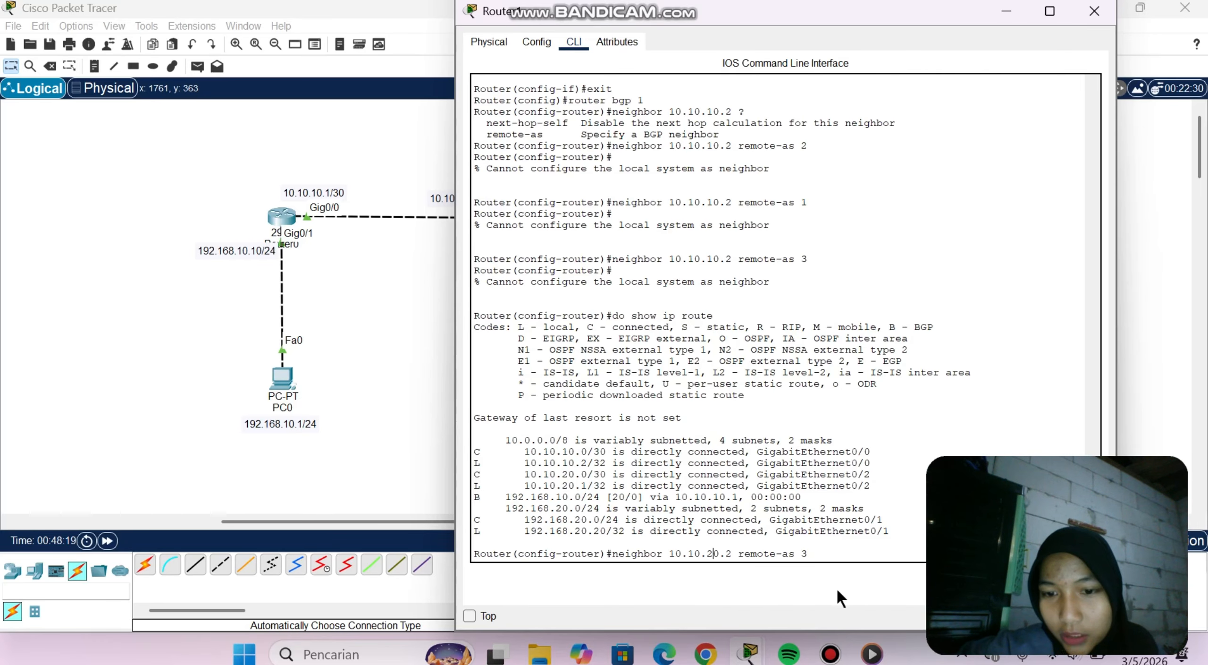
key("Return")
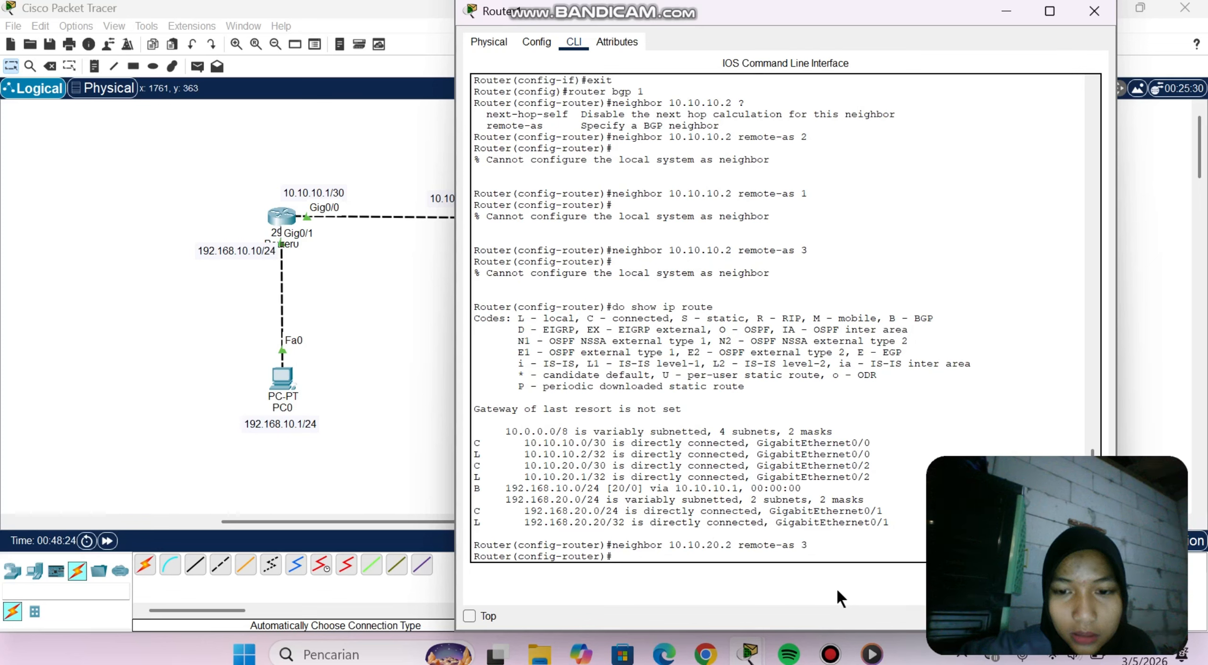
Step: Advertise the Router1–Router2 link in Router1's BGP with "network 10.10.20.0 mask 255.255.255.252", and close Router1's window
type("network")
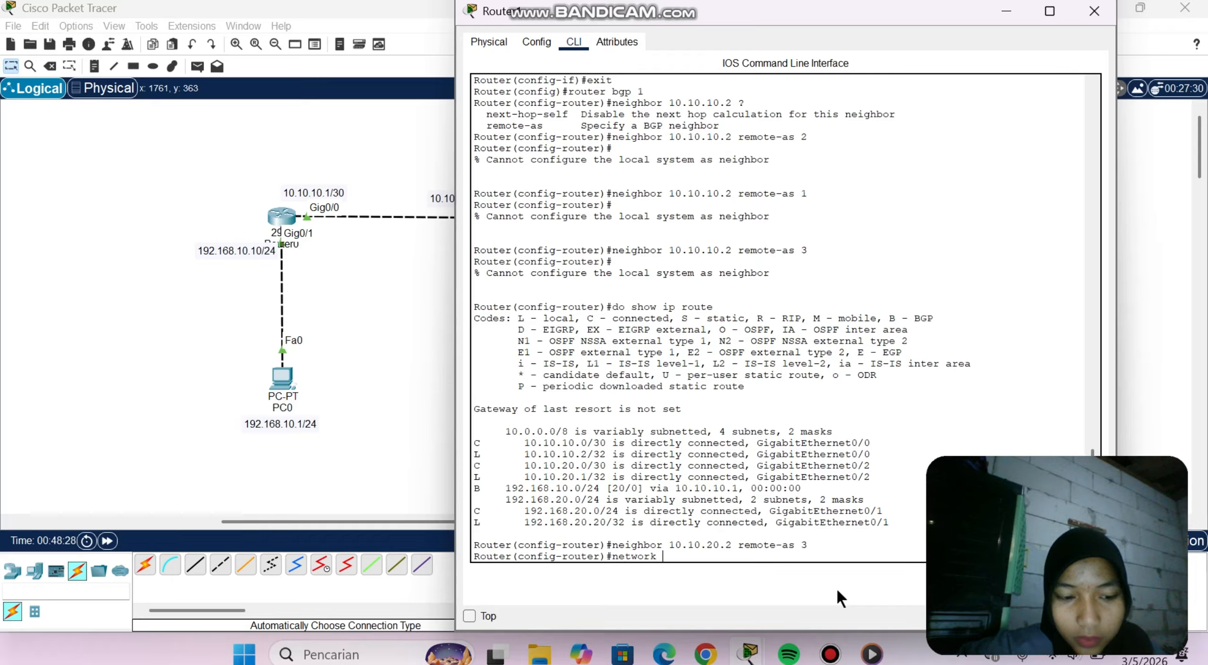
type(" 10.10.")
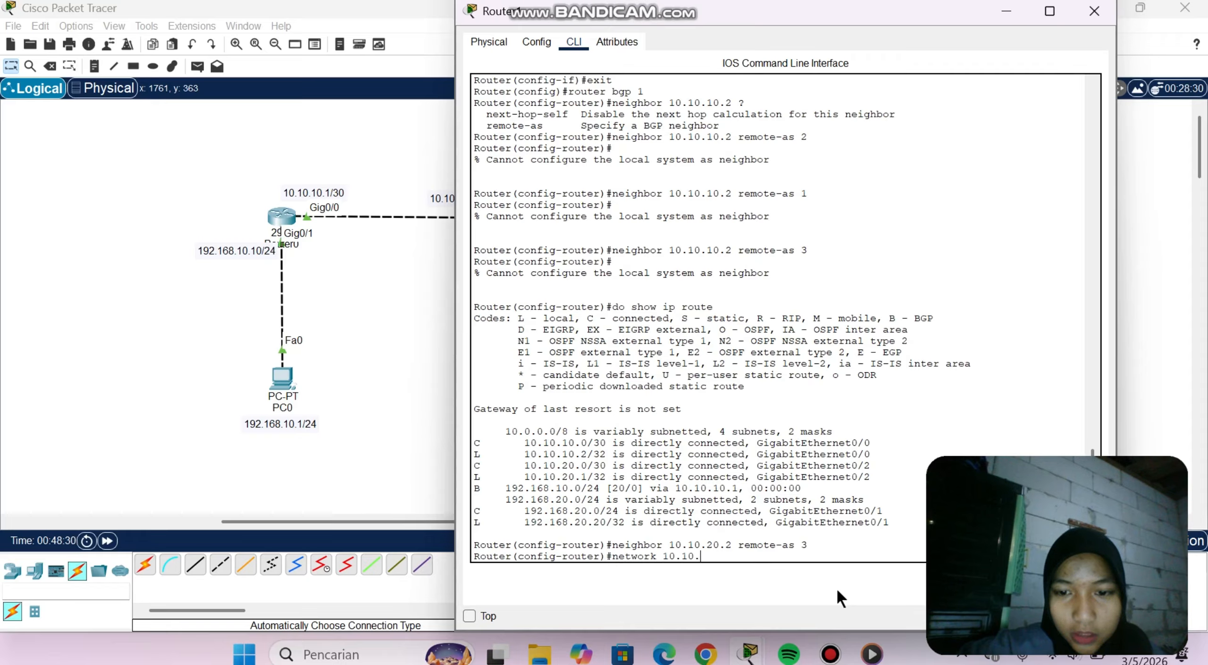
type("20.0")
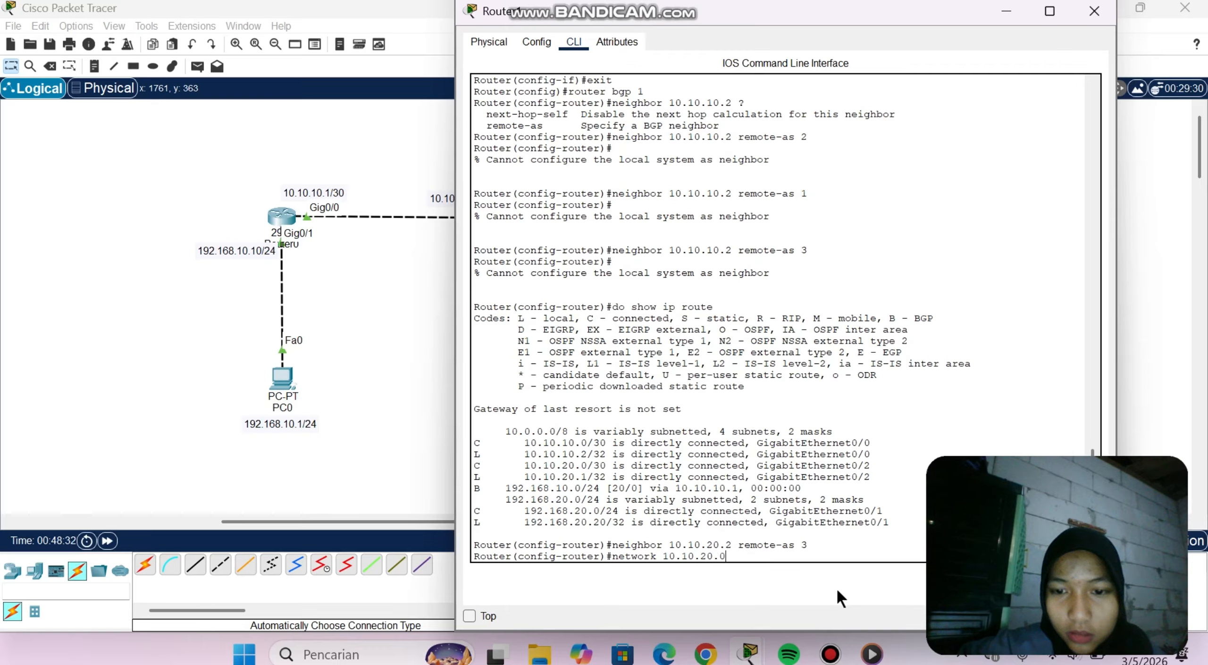
type(" mask")
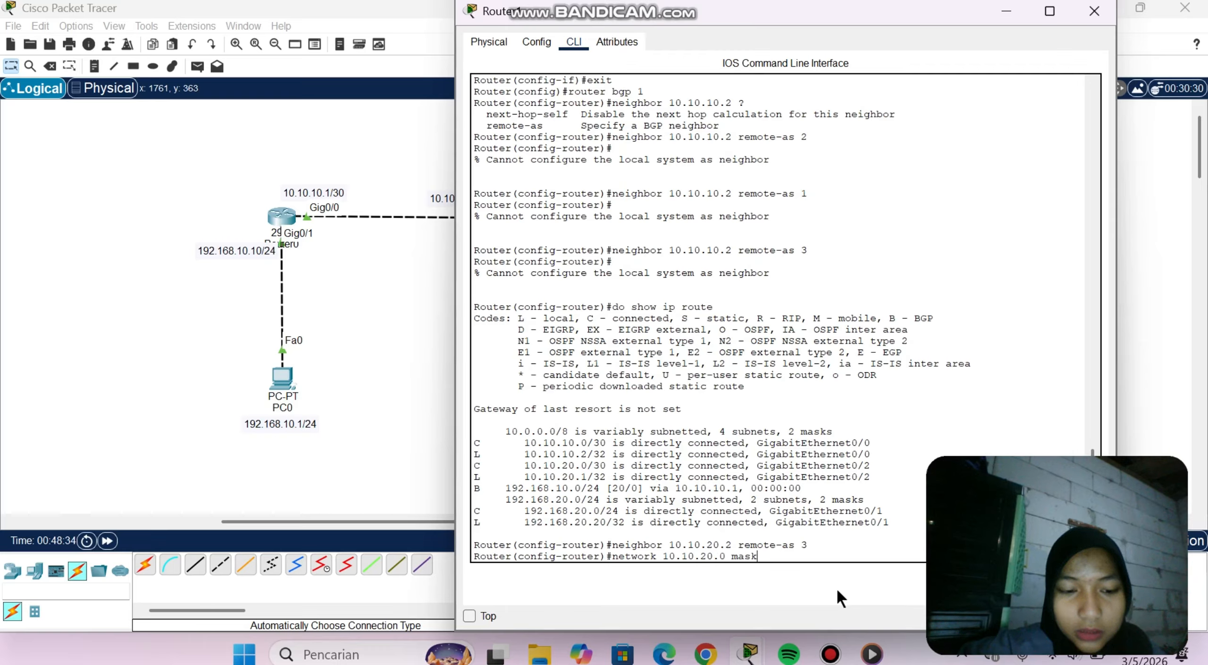
type(" 255.2")
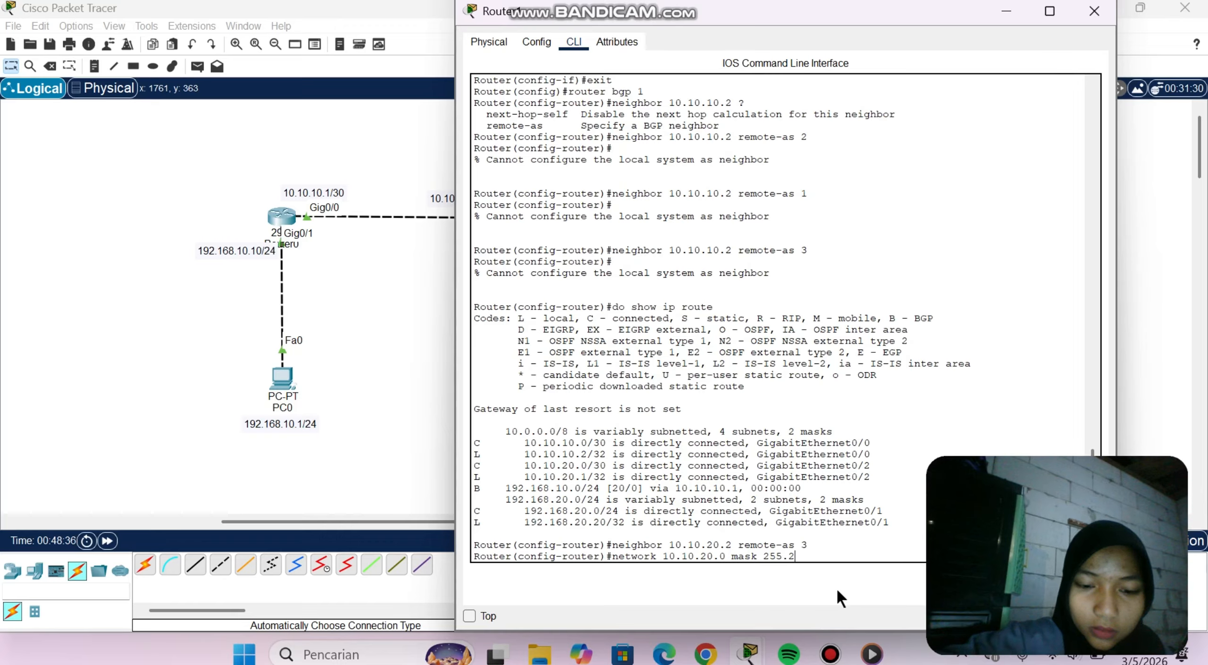
type("55.255.0")
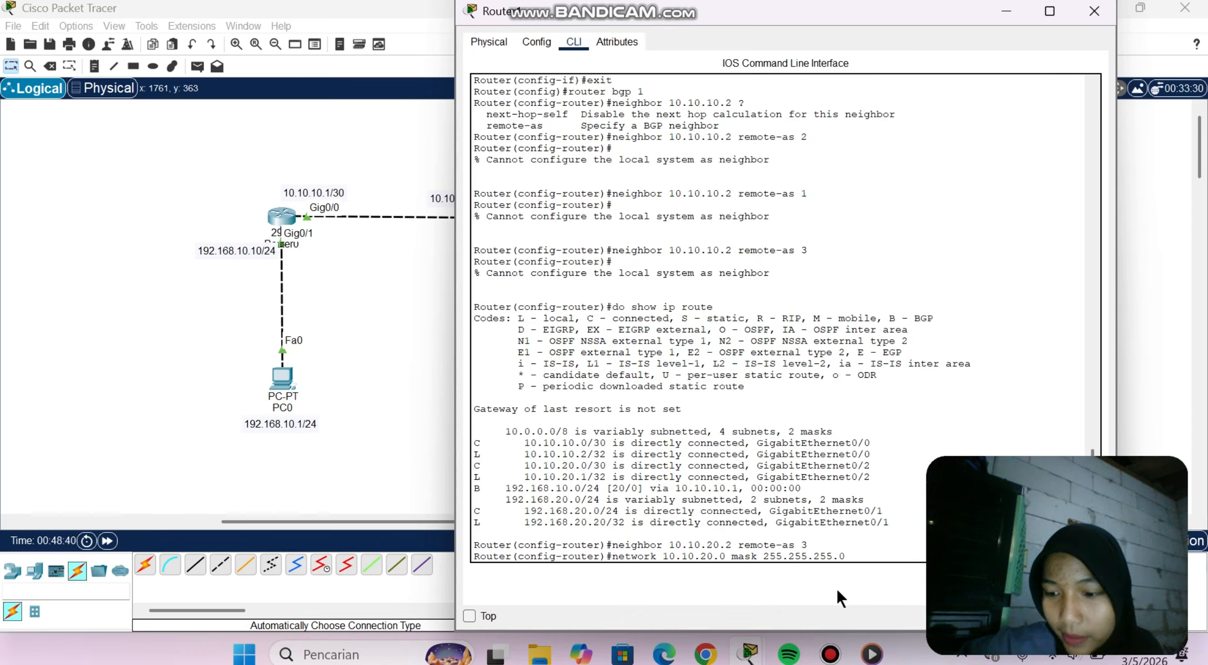
key("BackSpace")
type("254")
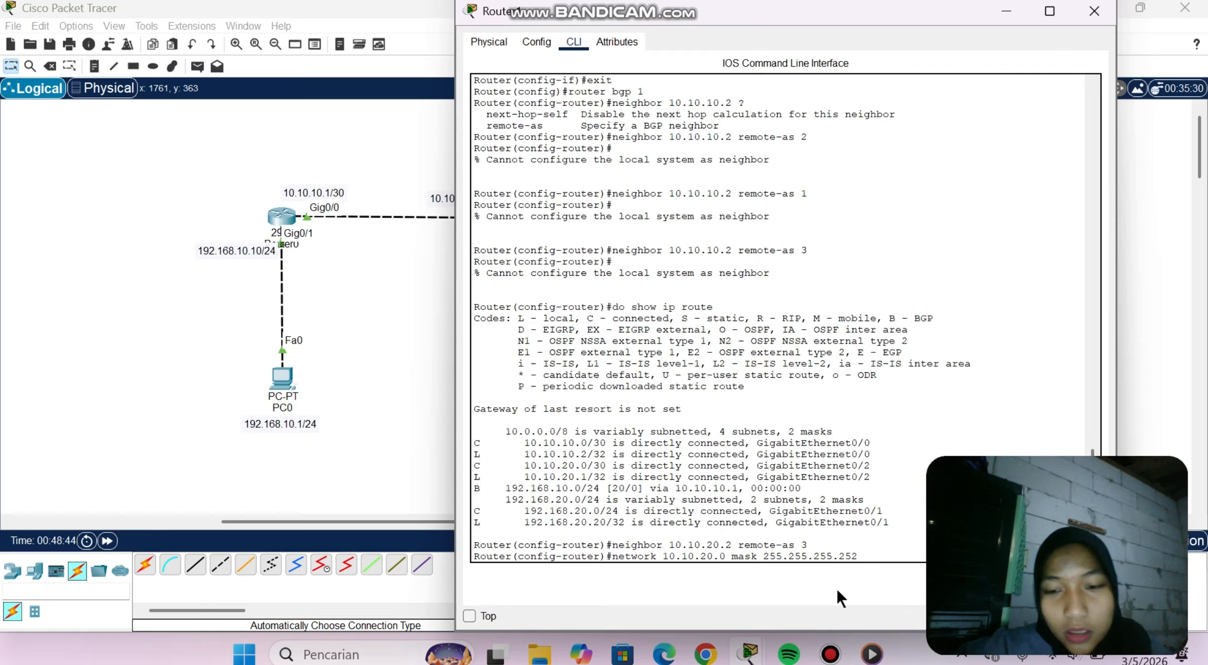
key("Return")
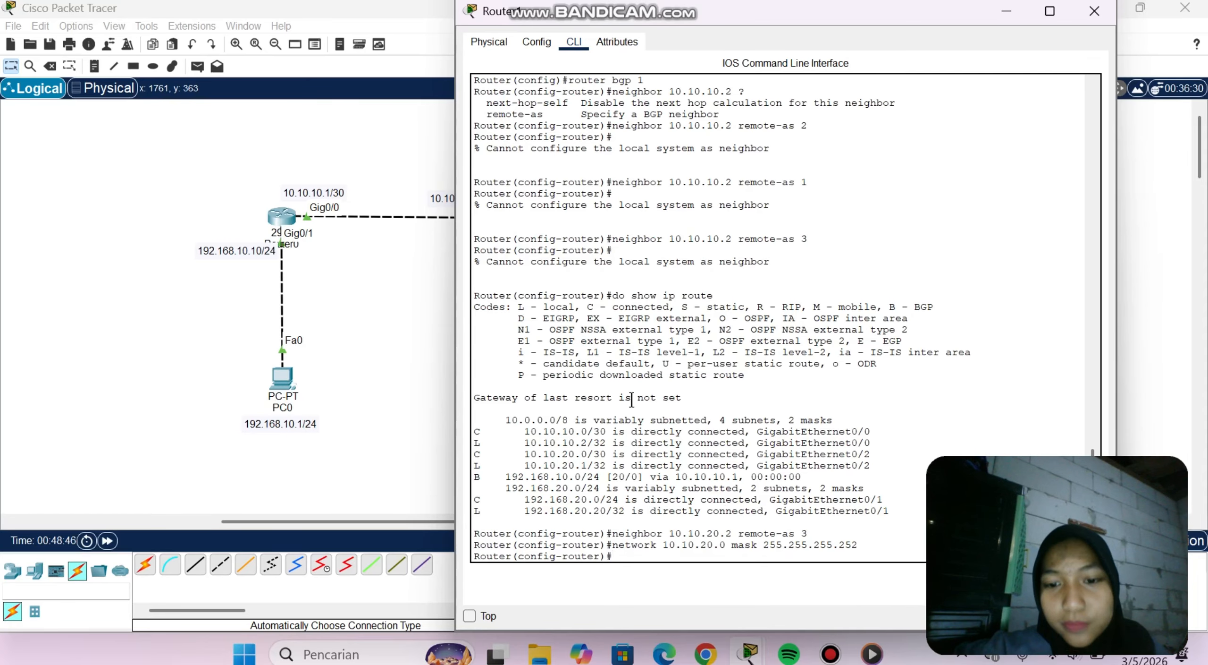
left_click(1095, 11)
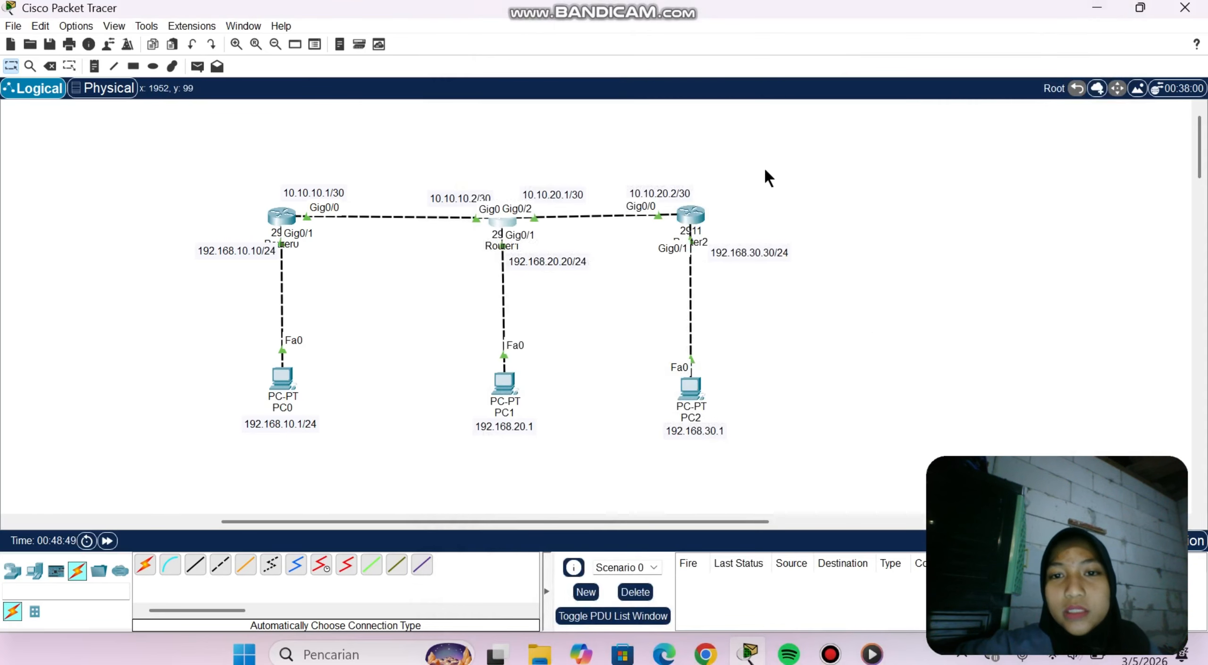
Step: Open Router2's command line, exit the interface configuration and enter BGP configuration with "router bgp 3"
left_click(696, 207)
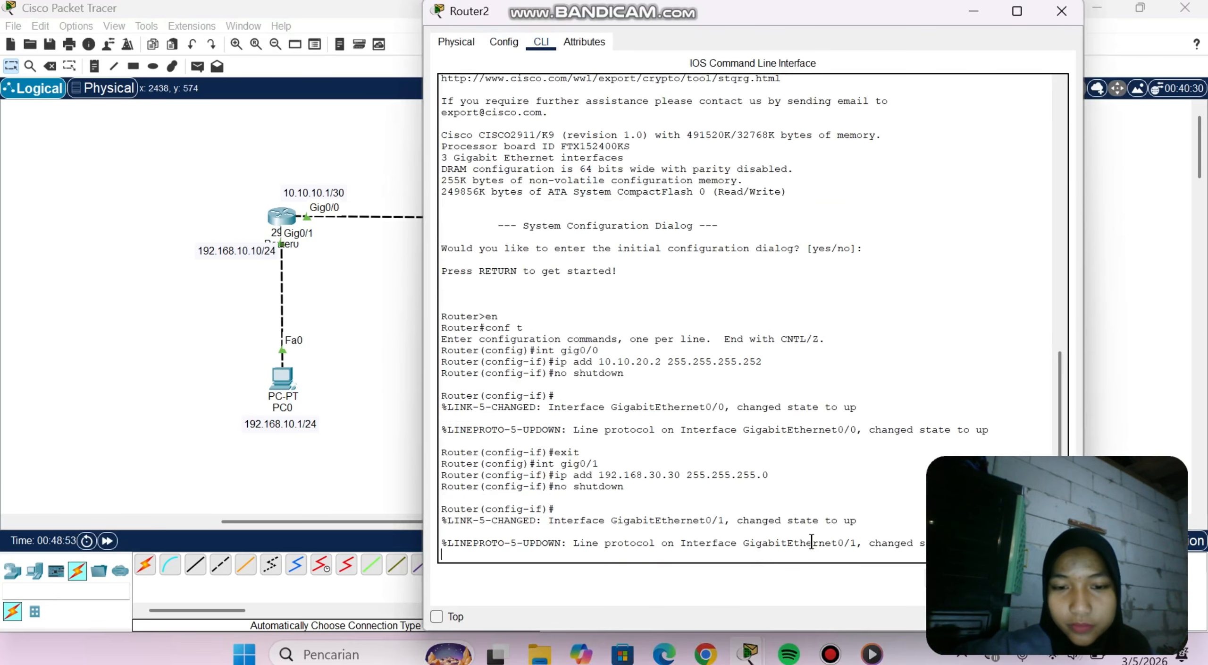
key("Return")
type("router")
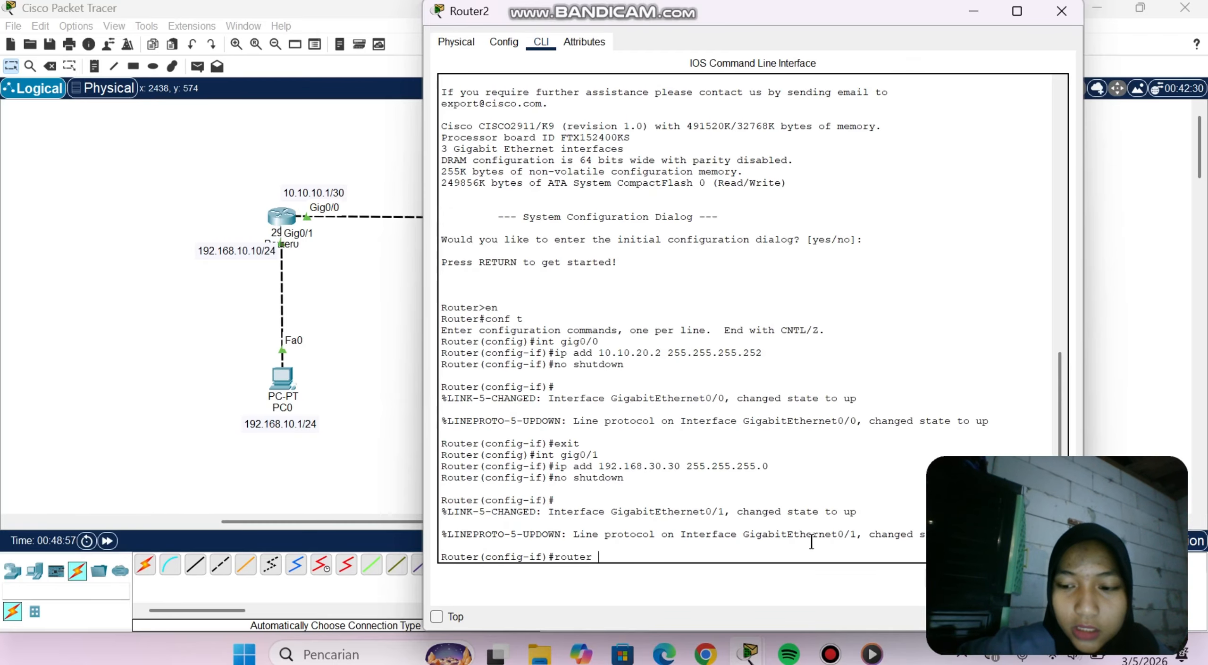
key("BackSpace")
key("BackSpace")
key("BackSpace")
key("BackSpace")
key("BackSpace")
key("BackSpace")
type("exit")
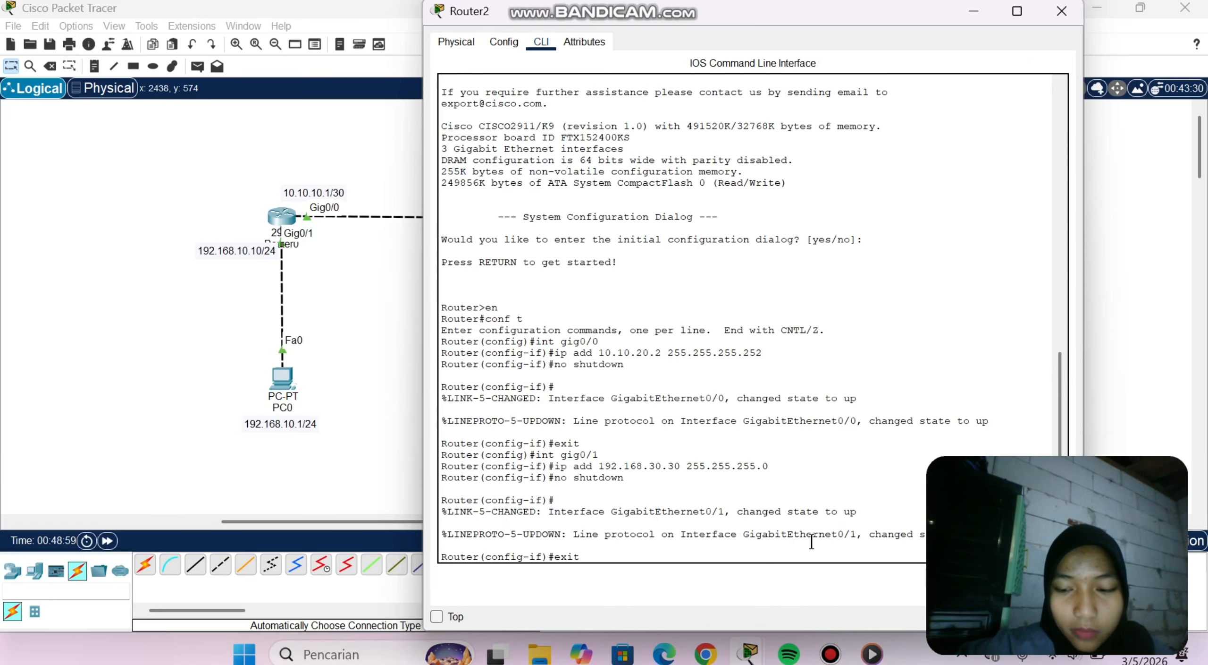
key("Return")
type("rout")
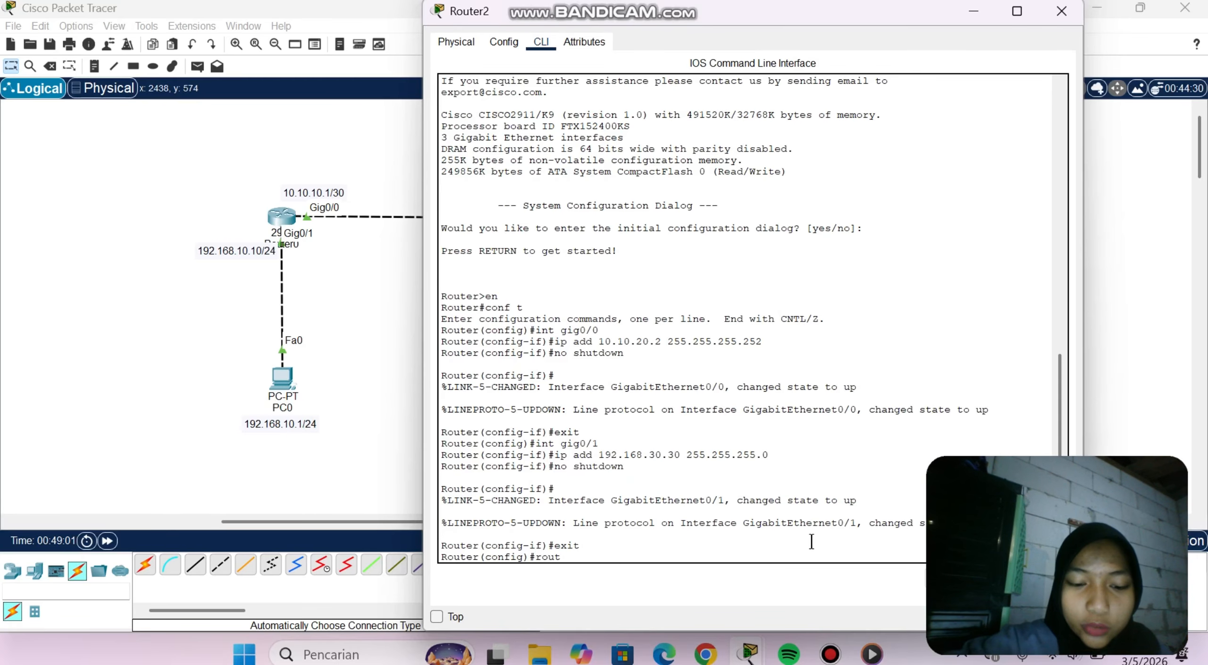
type("er bgp")
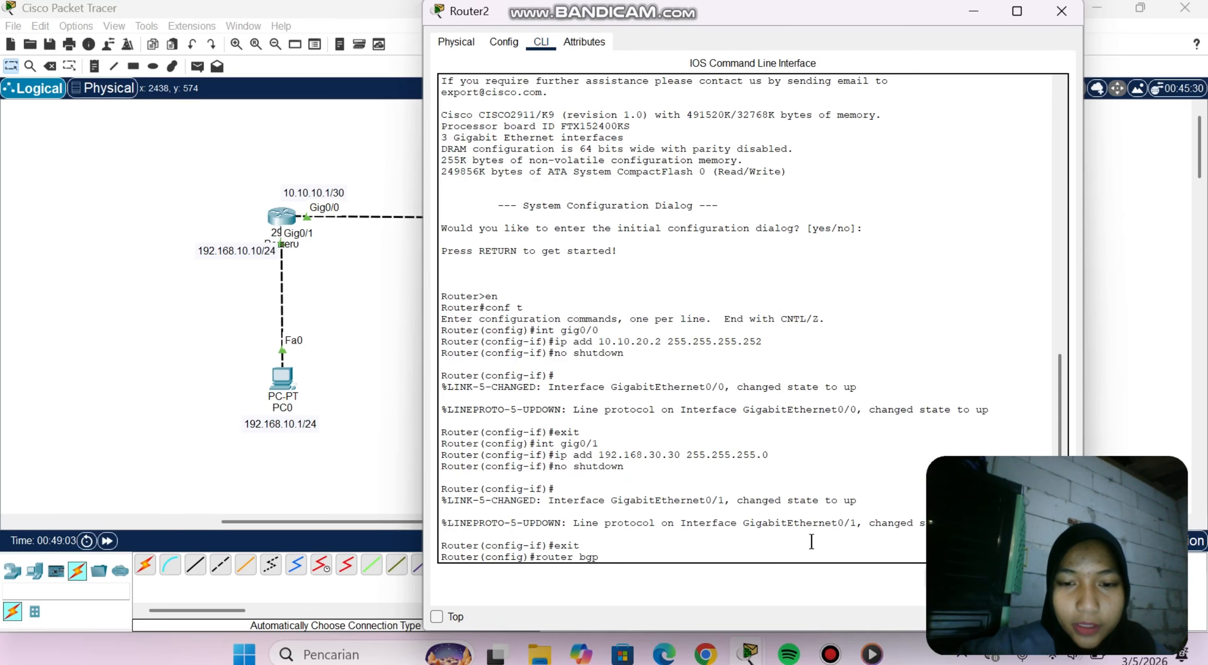
type(" 3")
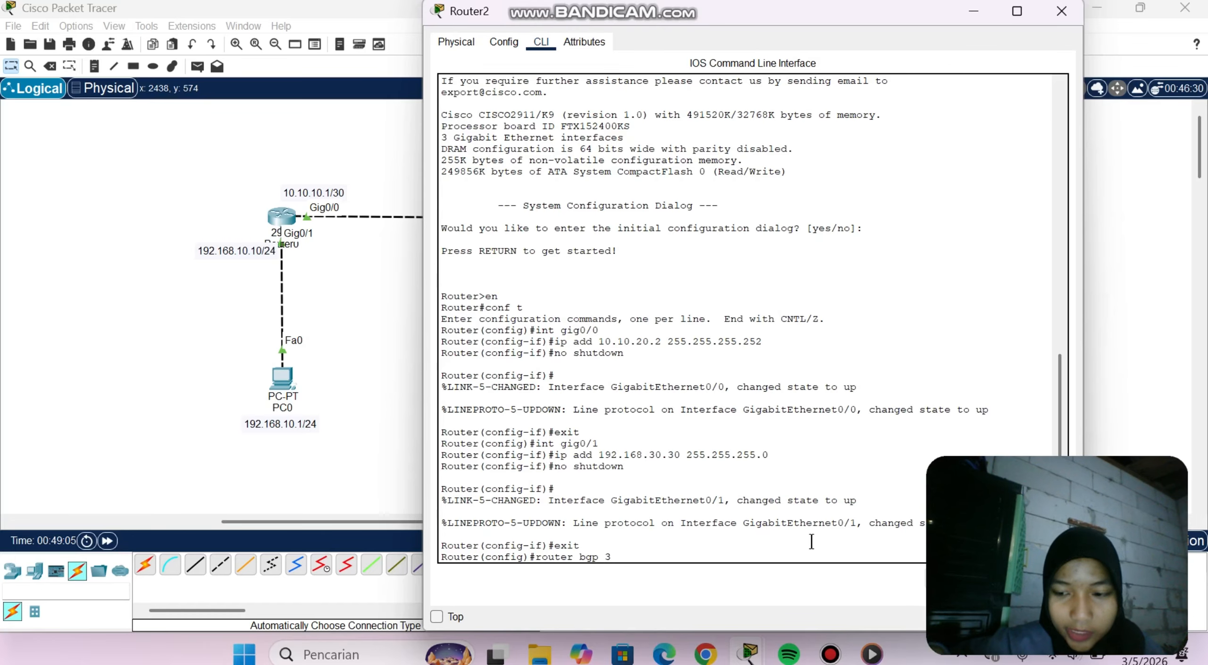
key("Return")
Step: Declare Router1 as Router2's BGP neighbor with "neighbor 10.10.20.1 remote-as 1"
type("nfig-router)#n")
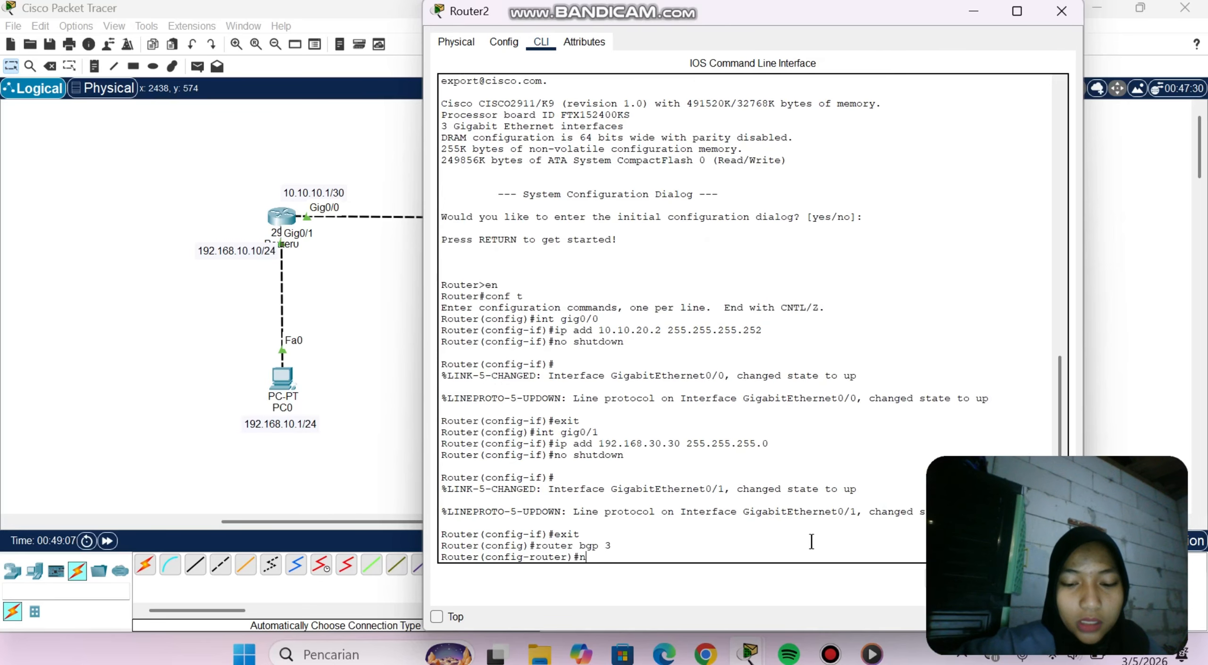
type("eighbor 10.10.20.1 rem")
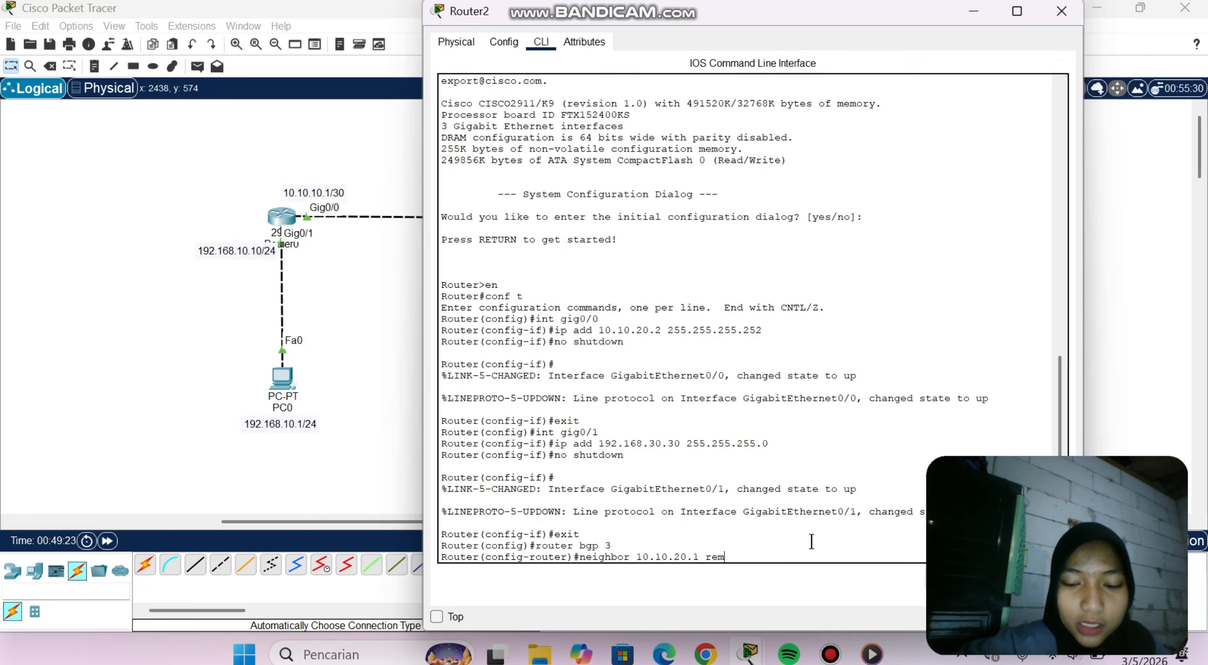
type("ote-")
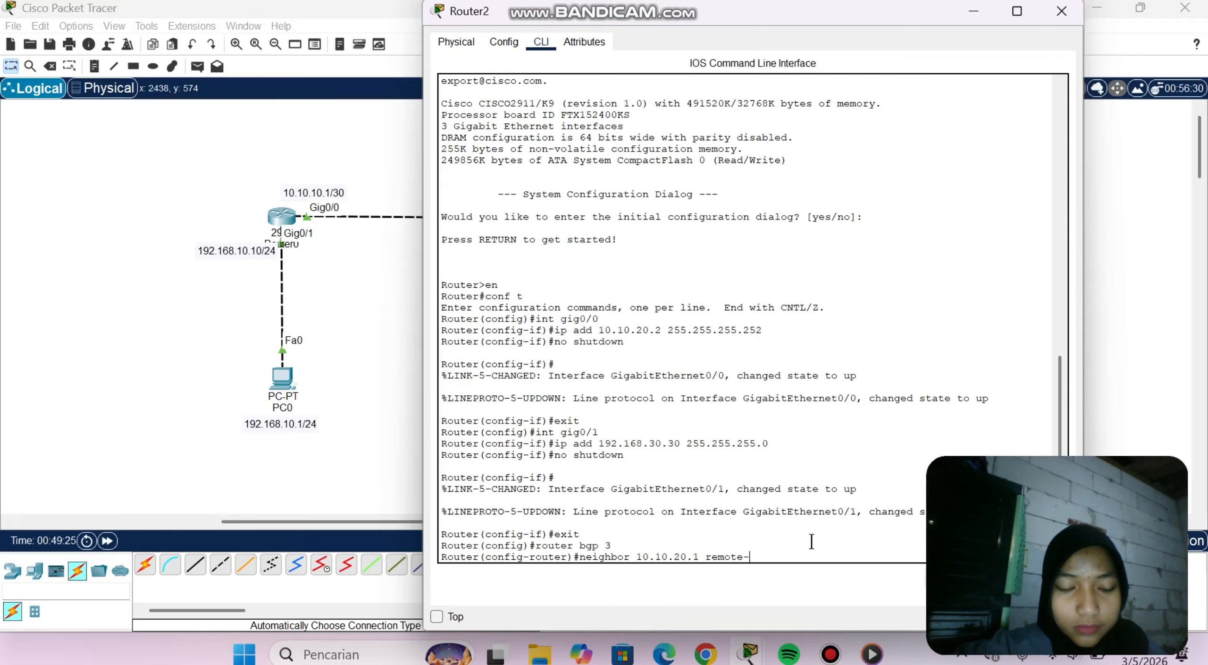
type("as 1")
key("Return")
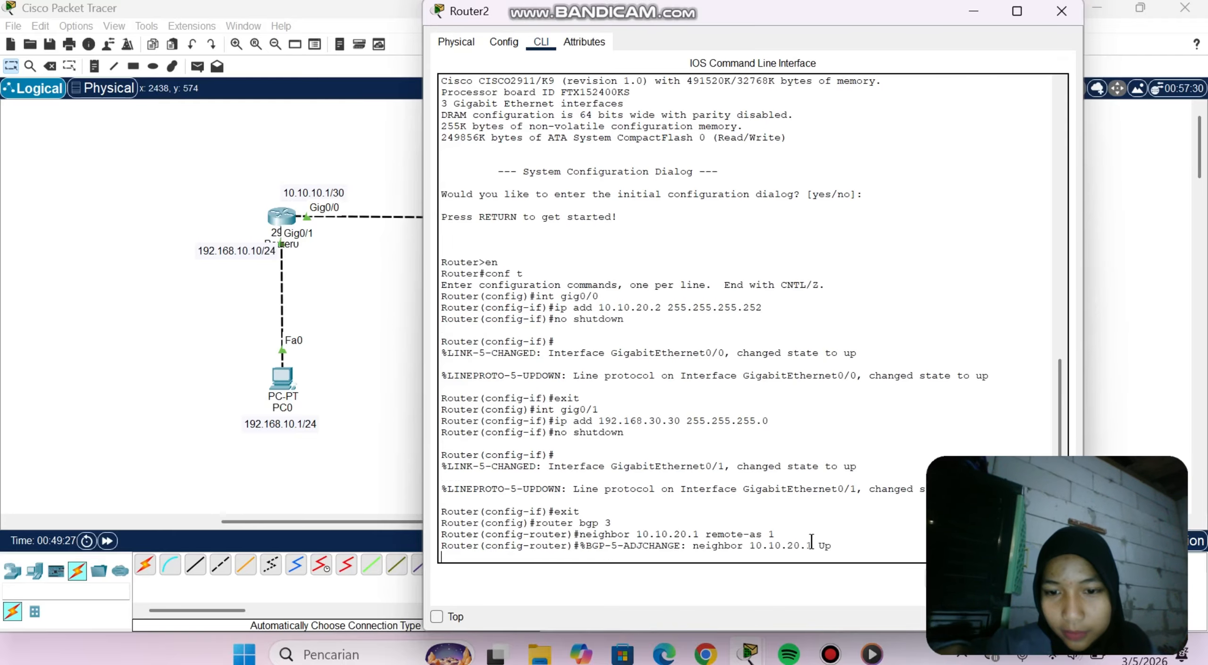
key("Return")
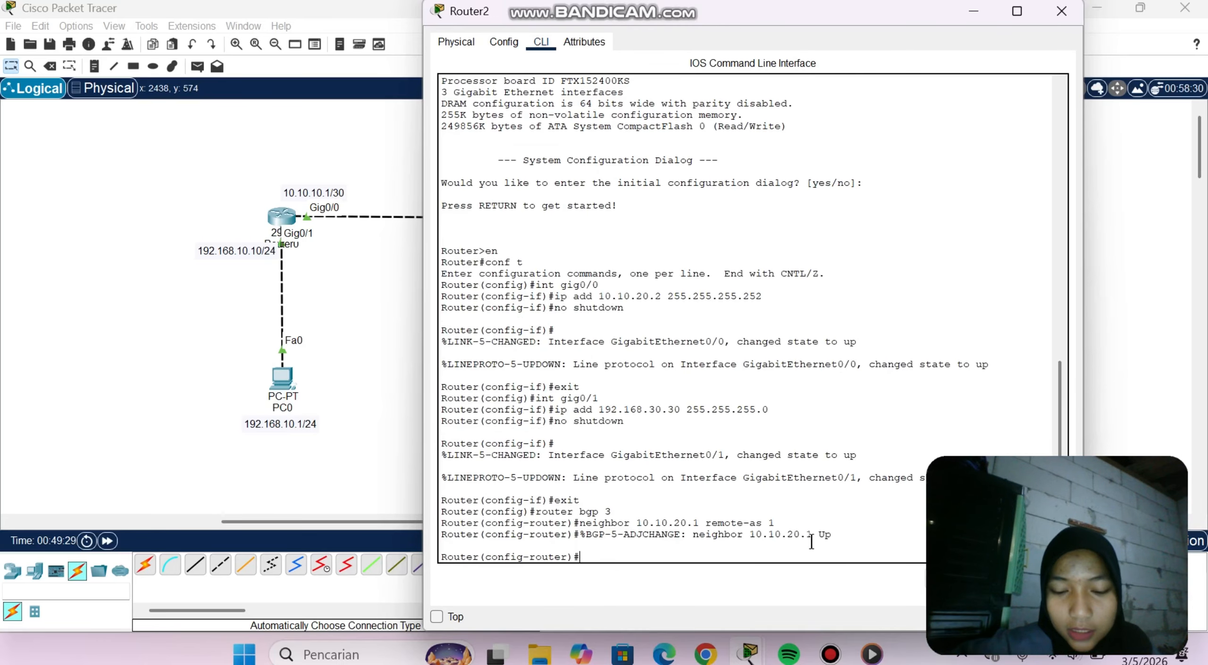
Step: Advertise the Router1–Router2 link in Router2's BGP with "network 10.10.20.0 mask 255.255.255.252"
type("network 10.10.20.0 ma")
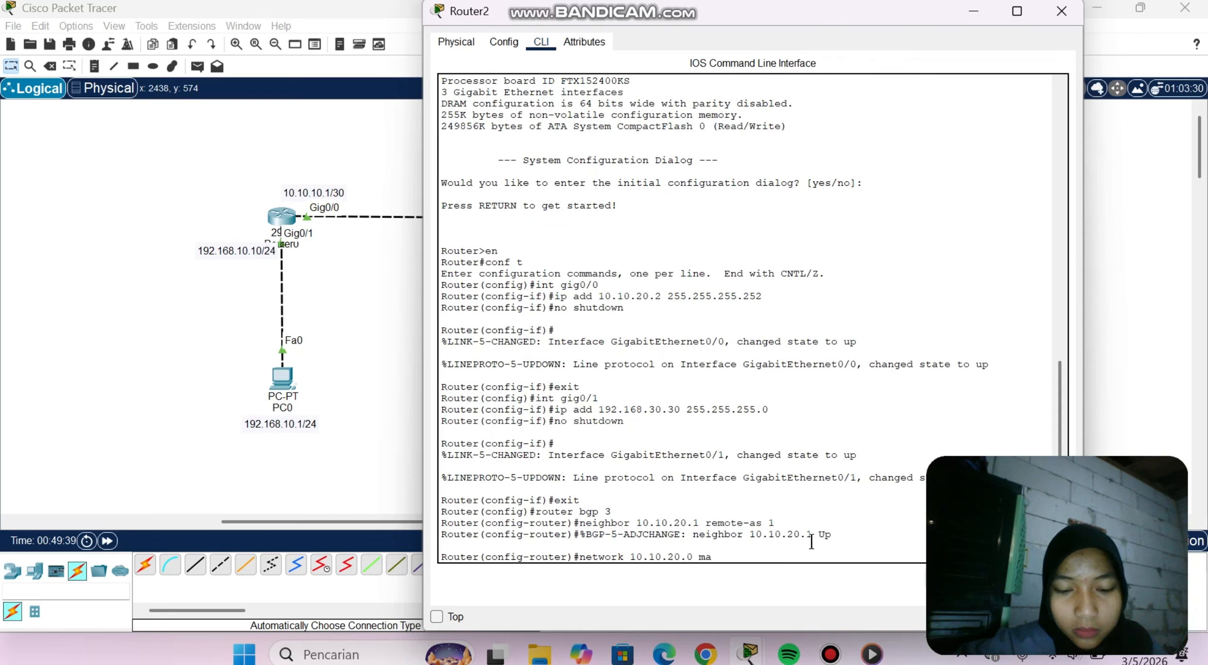
type("sk 255.")
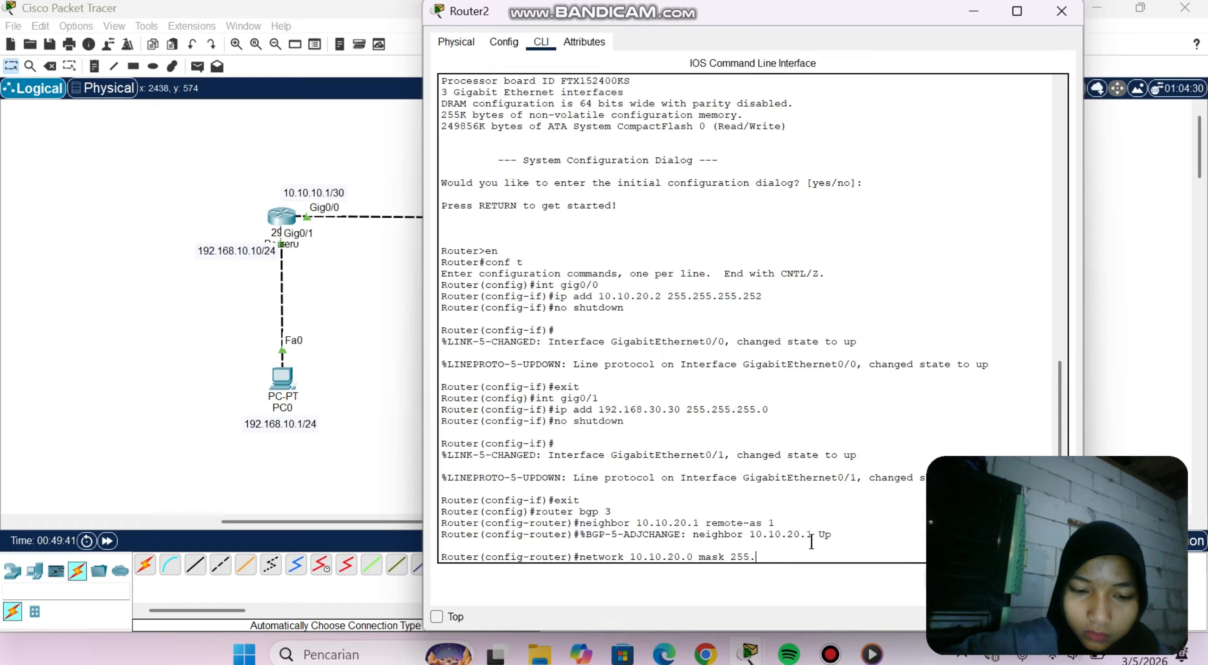
type("255.255")
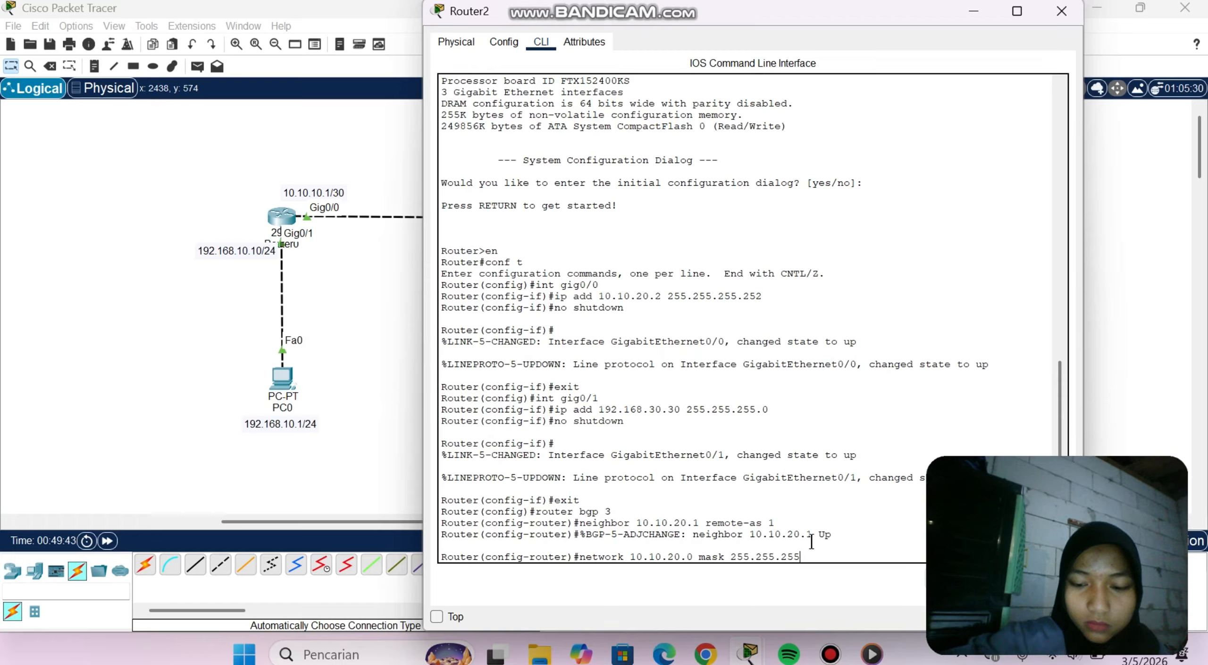
type(".252")
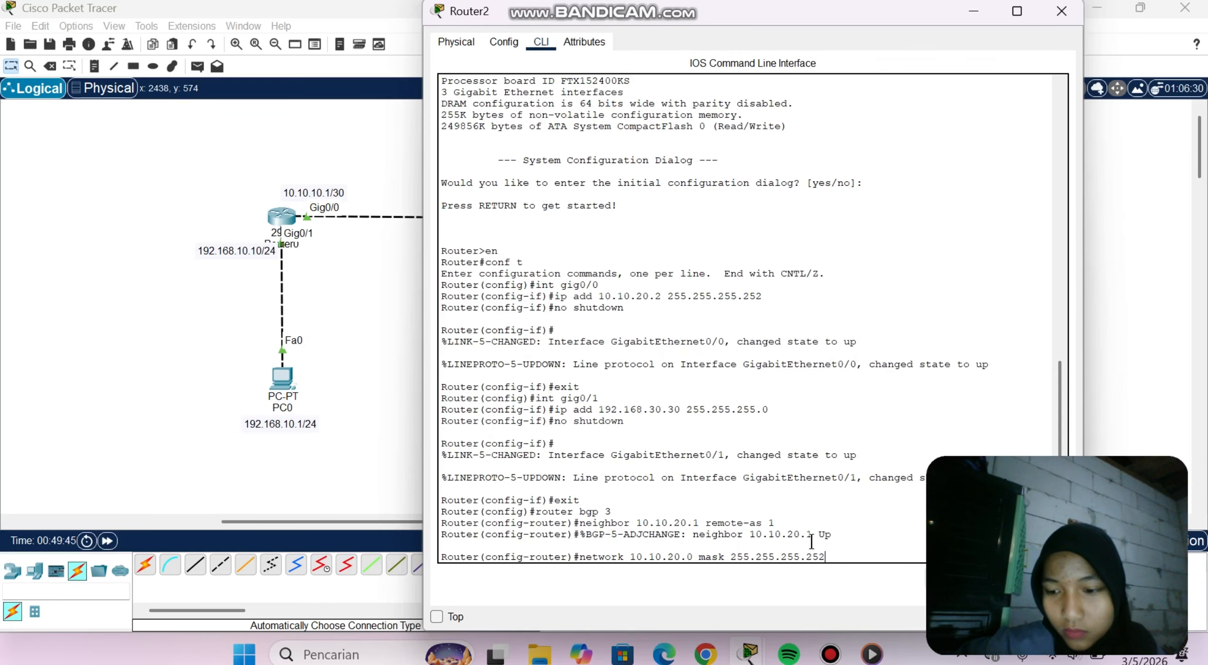
key("Return")
Step: Recall the network command, edit its address and mask, and advertise Router2's LAN with "network 192.168.30.0 mask 255.255.255.0"
key("Up")
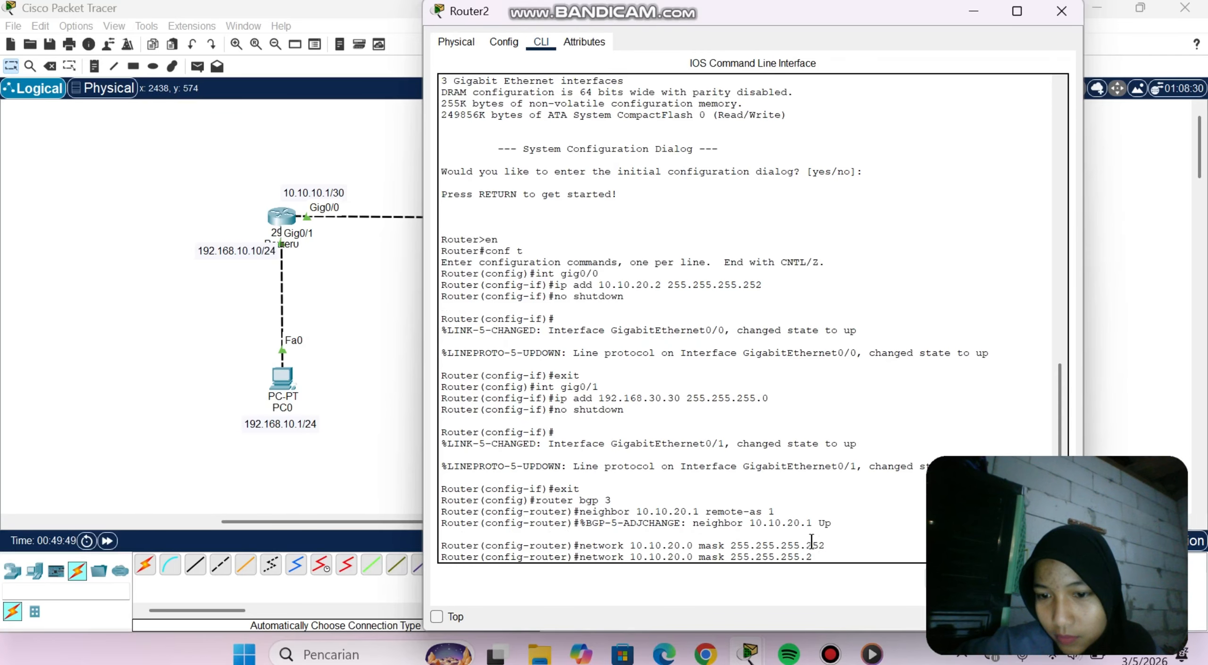
key("BackSpace")
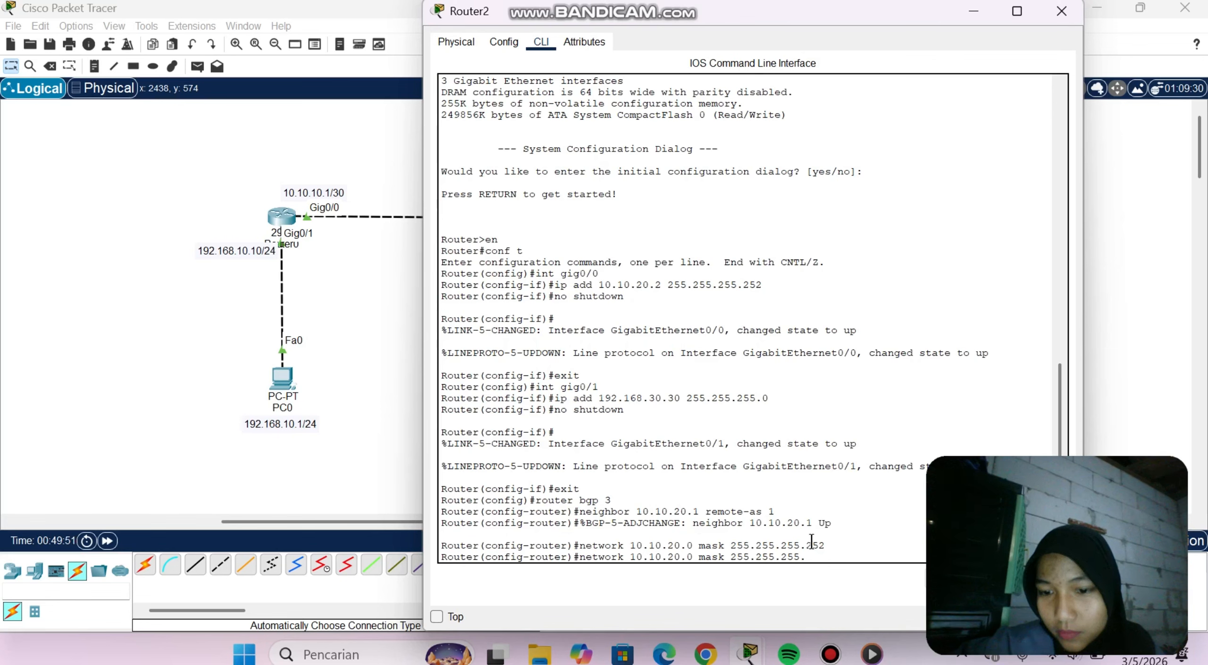
type("0")
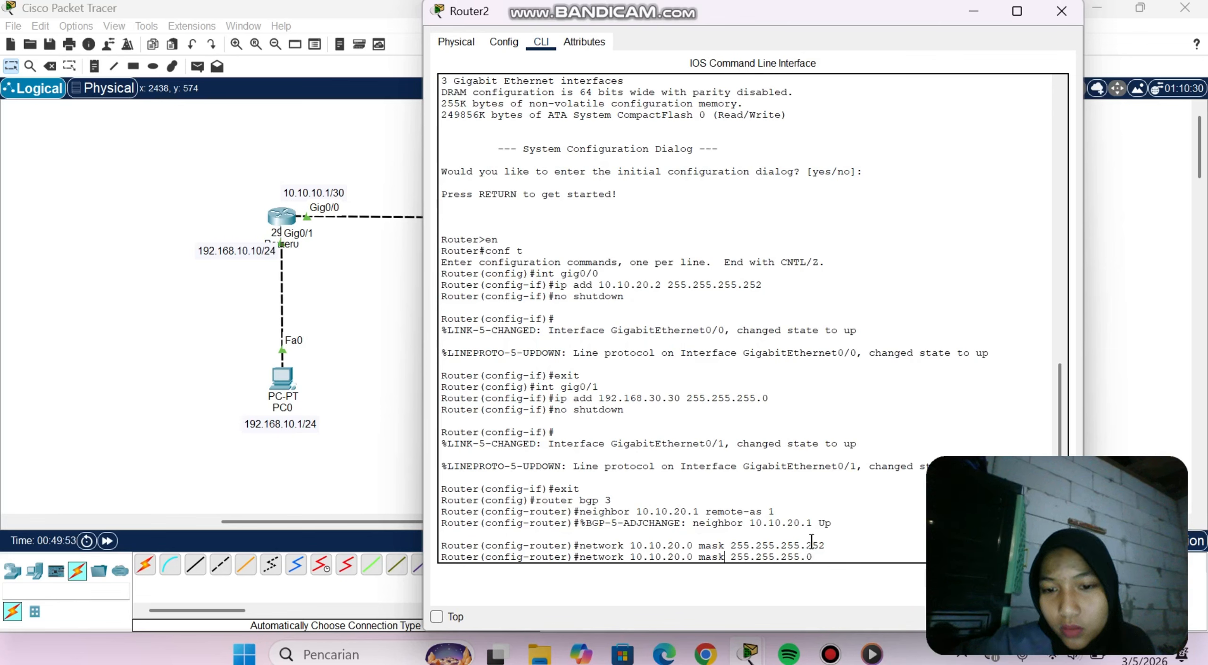
key("Left")
key("Left")
key("Left")
key("Left")
key("Left")
key("BackSpace")
key("BackSpace")
key("BackSpace")
key("BackSpace")
key("BackSpace")
key("BackSpace")
key("BackSpace")
key("BackSpace")
key("BackSpace")
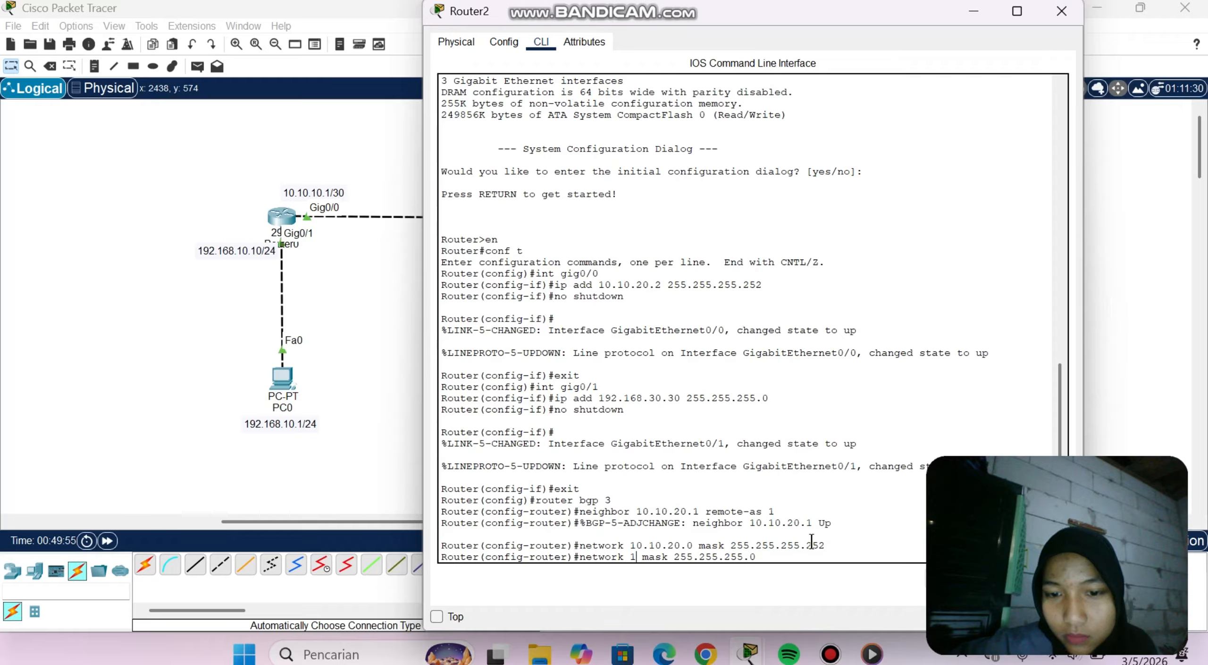
type("92.2")
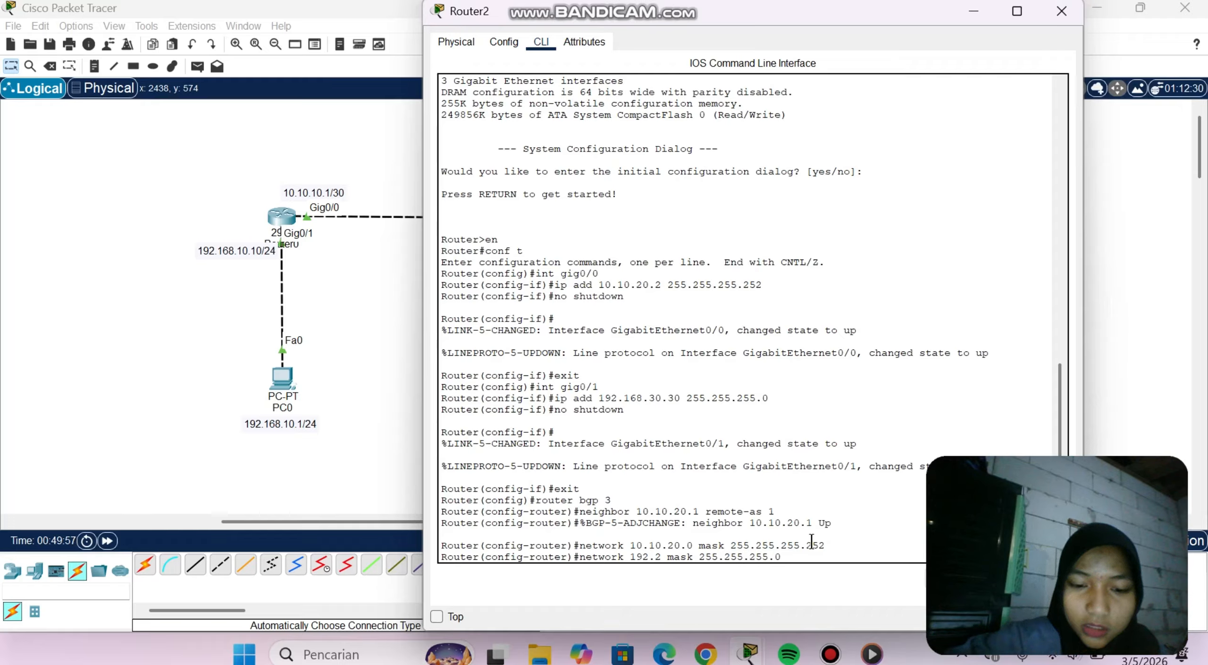
type("68.30")
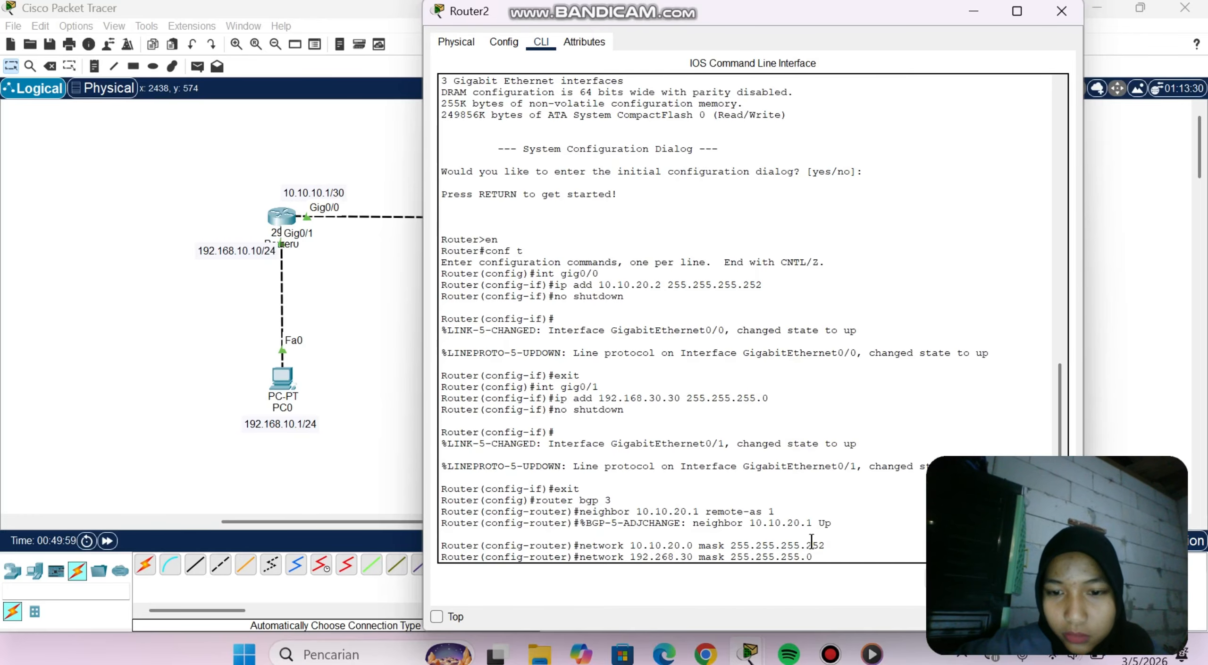
type(".0")
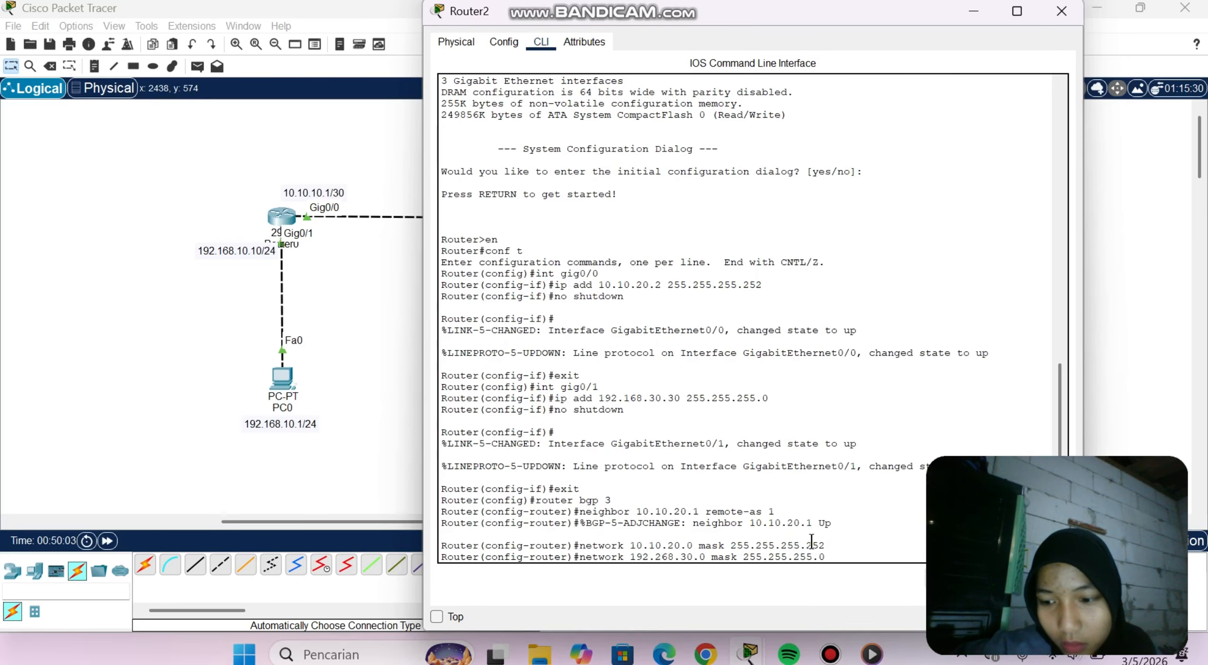
key("Return")
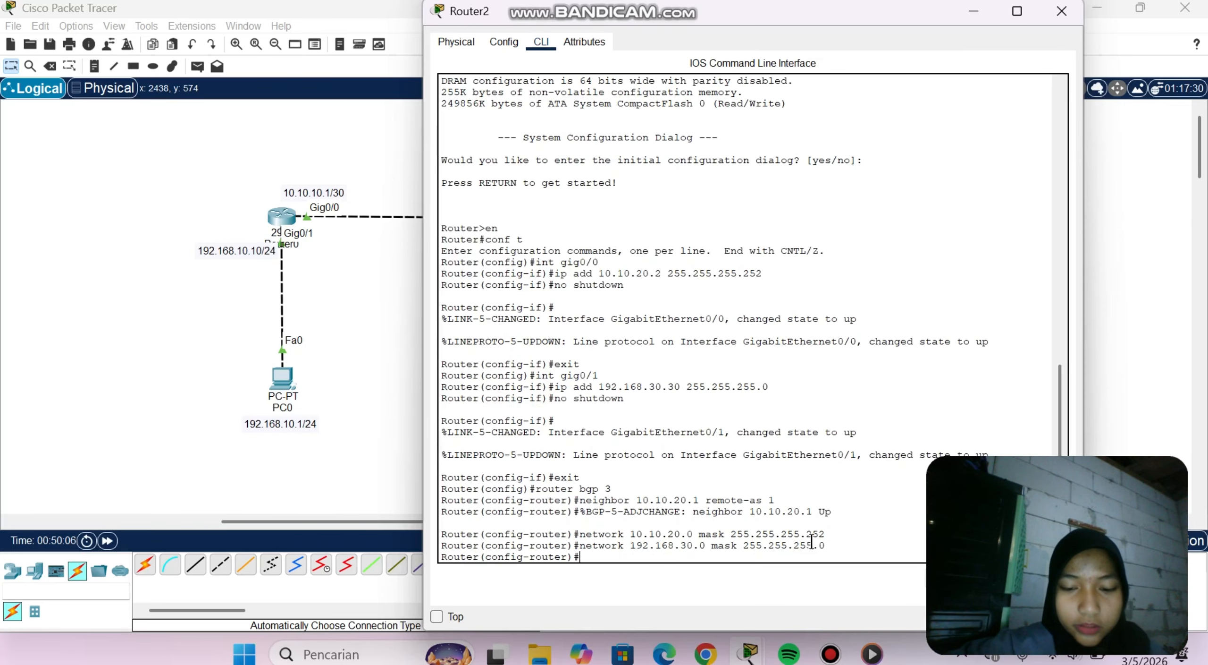
Step: Display Router2's routing table with "do show ip route", highlight the BGP routes to the other LANs, and close Router2's window
type("do show")
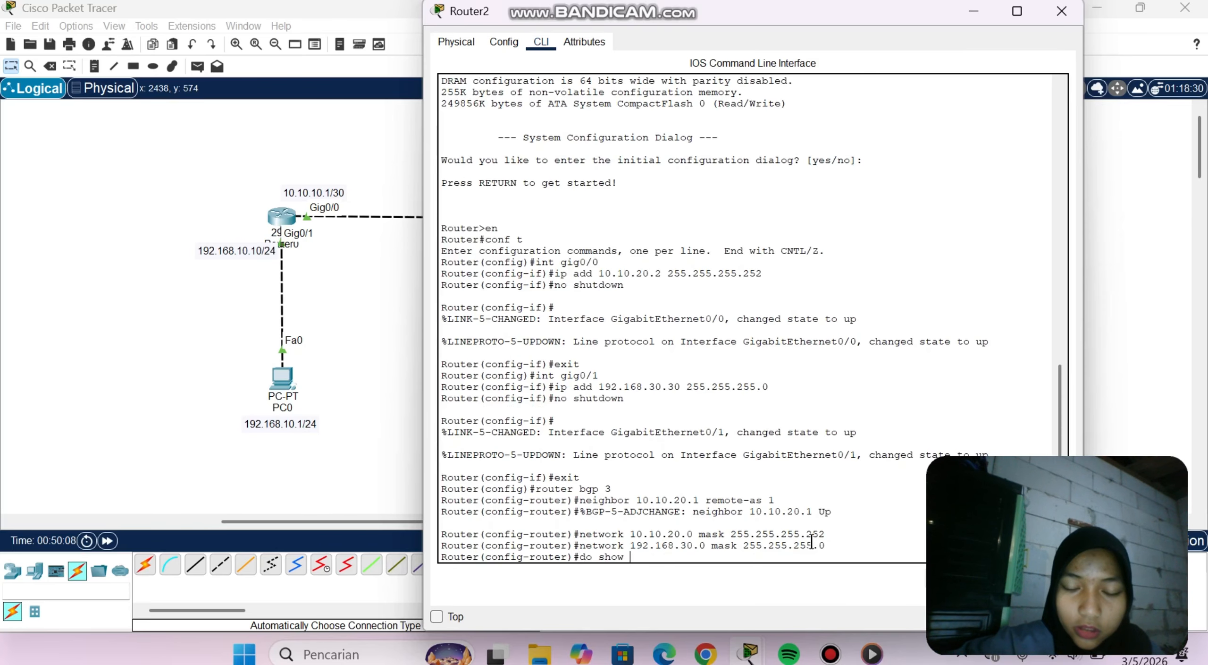
type(" ip route")
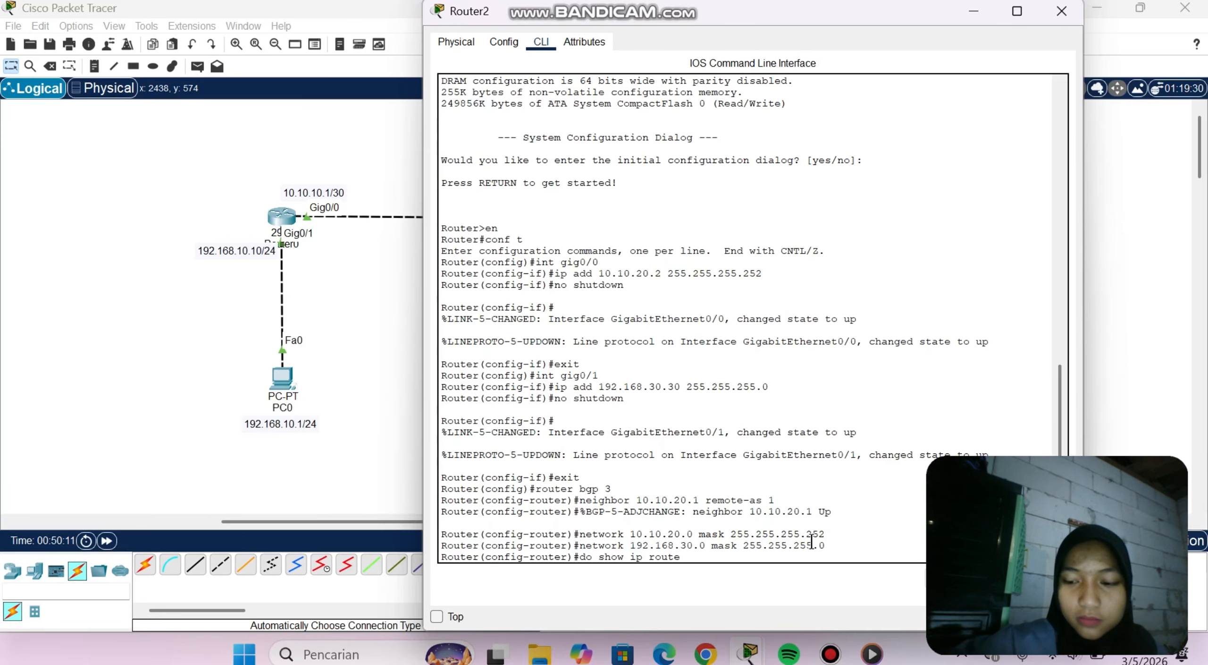
key("Return")
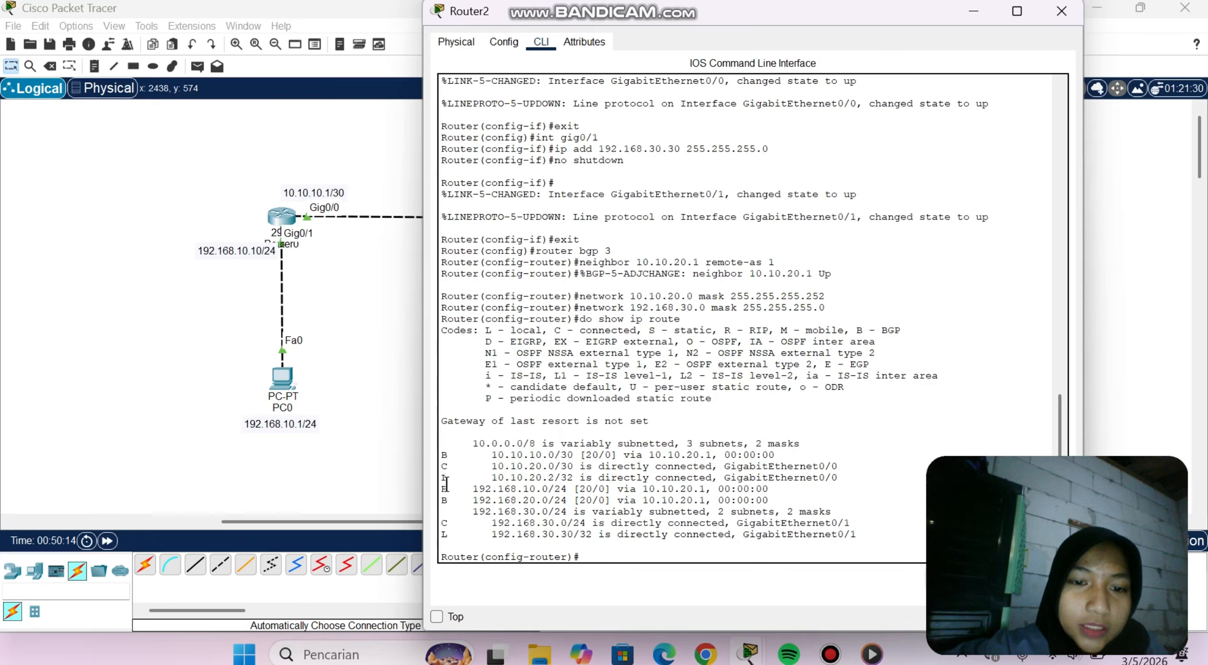
left_click_drag(443, 489, 844, 516)
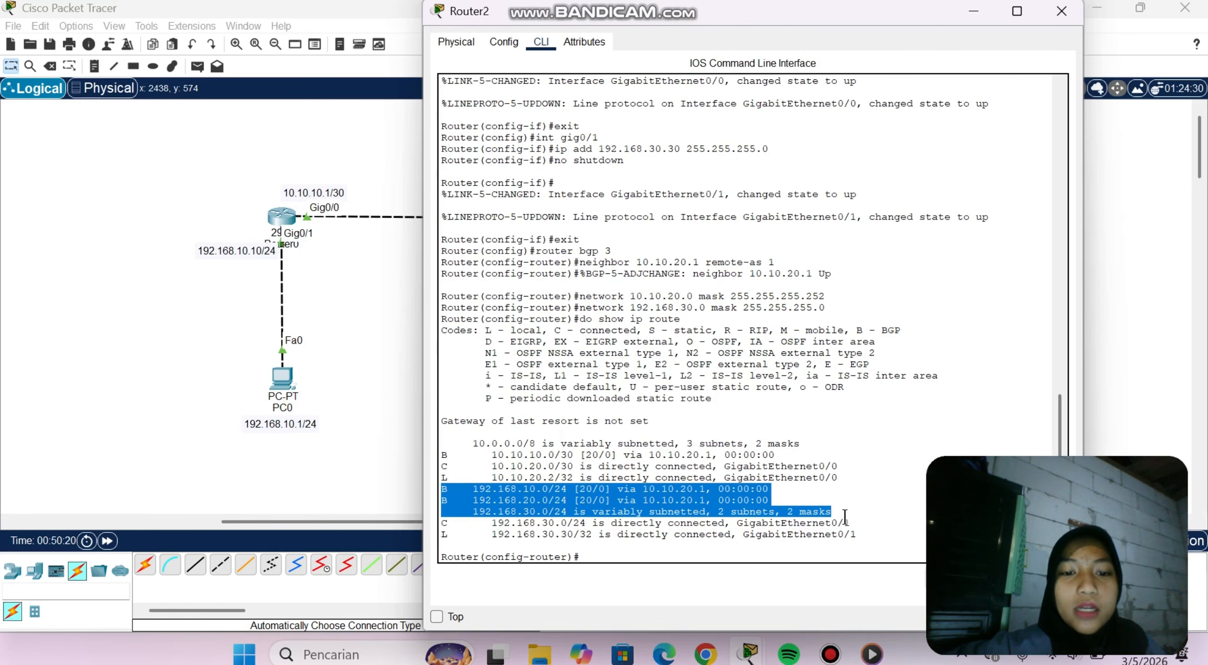
left_click(1059, 17)
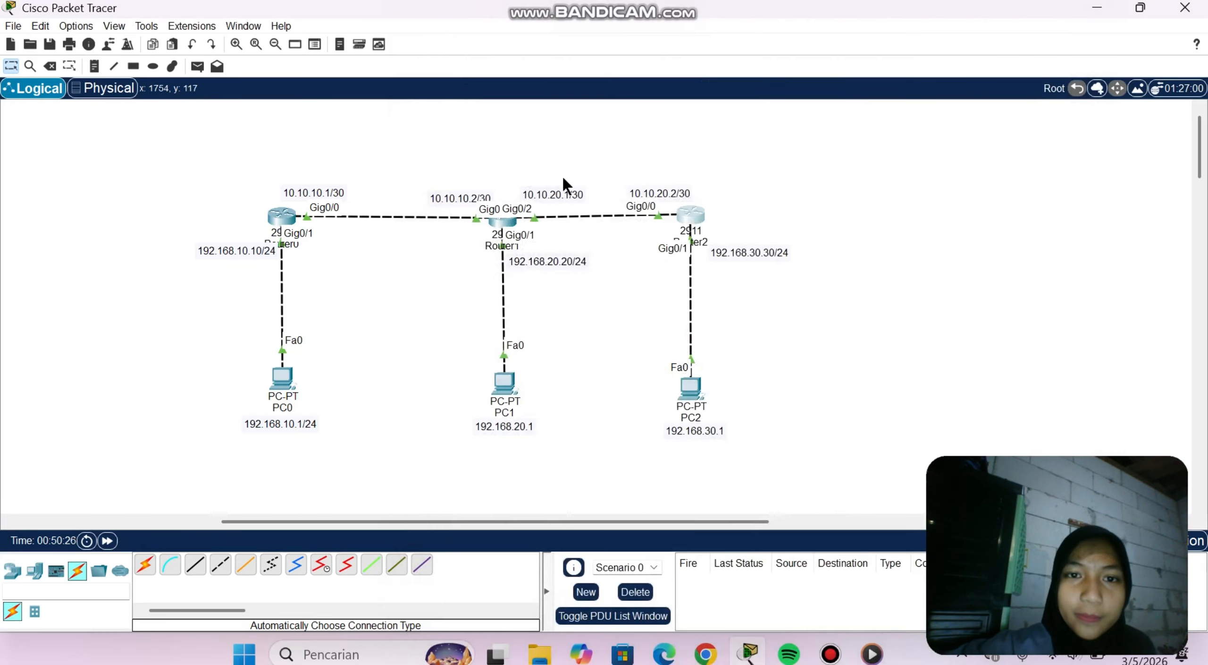
Step: Display Router1's routing table with "do show ip route", highlight the BGP route to 192.168.30.0/24, and return to the topology
left_click(502, 218)
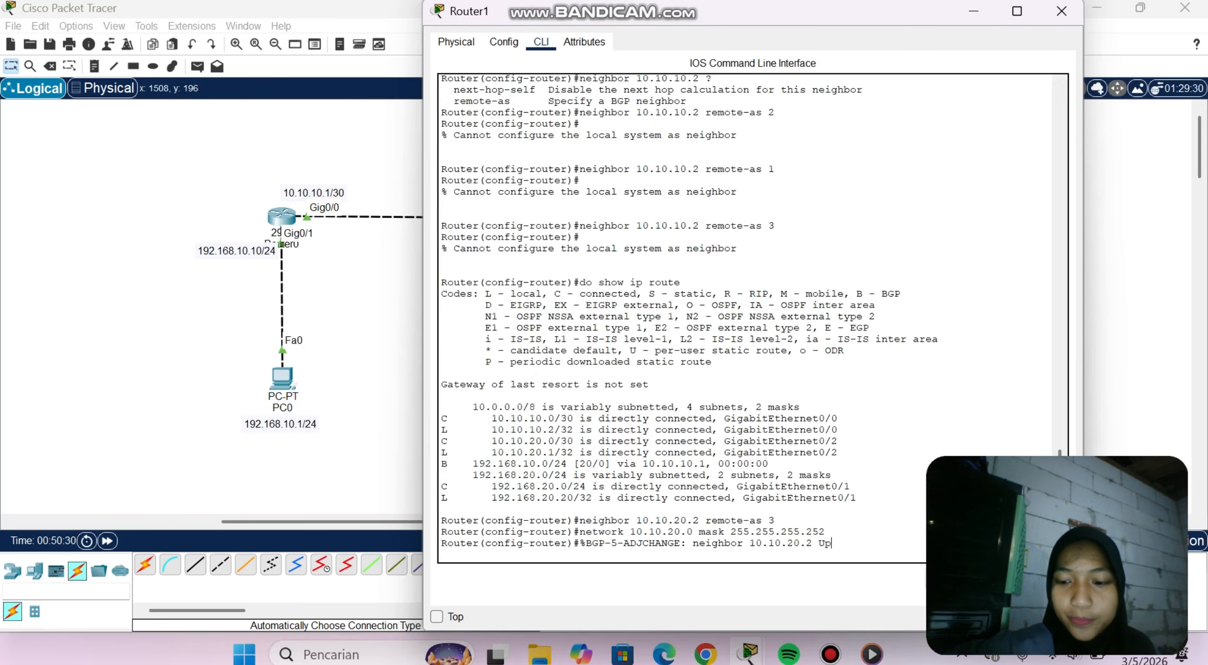
type("do")
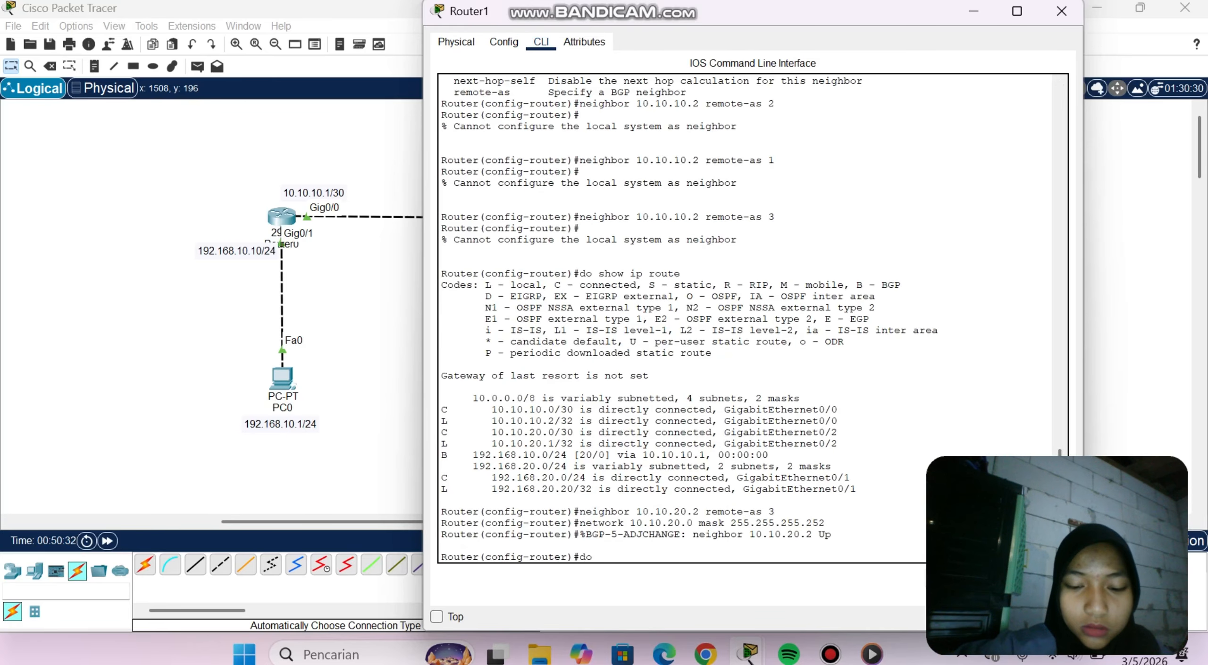
type(" show ip")
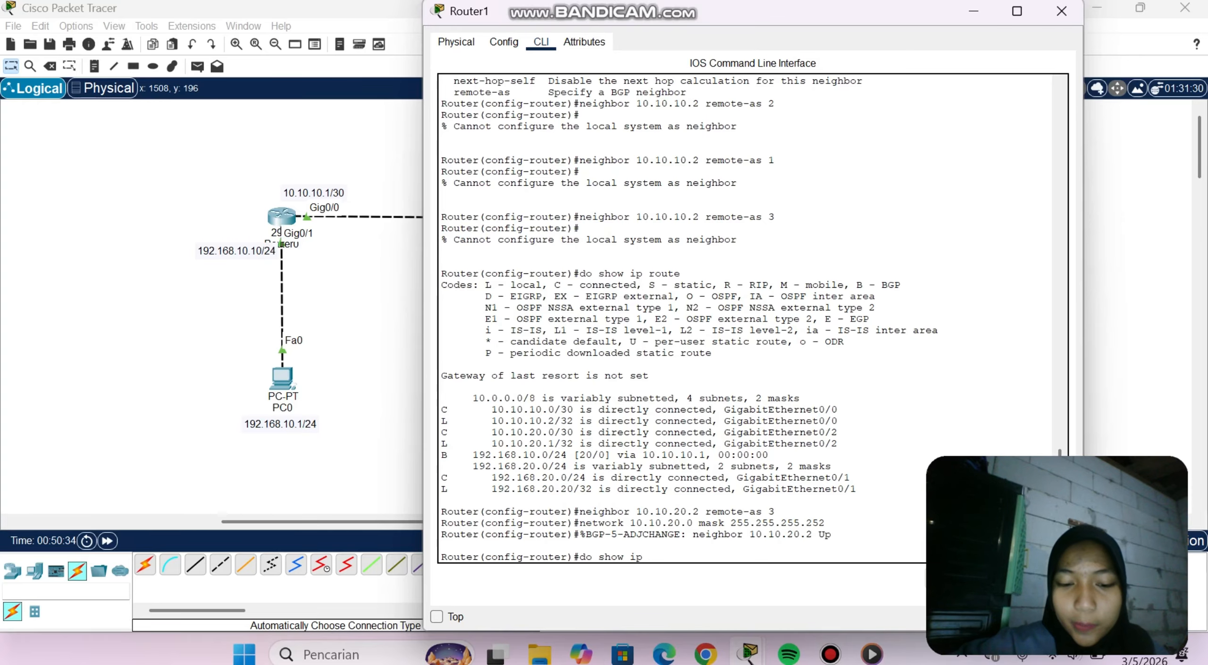
type(" route")
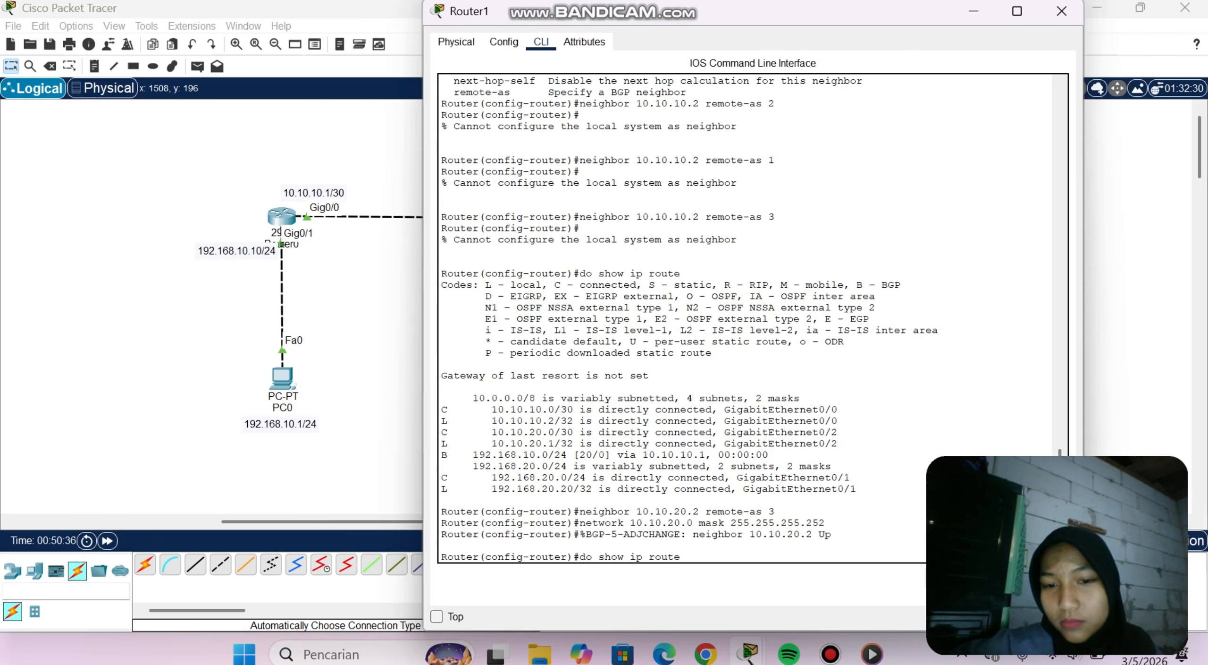
key("Return")
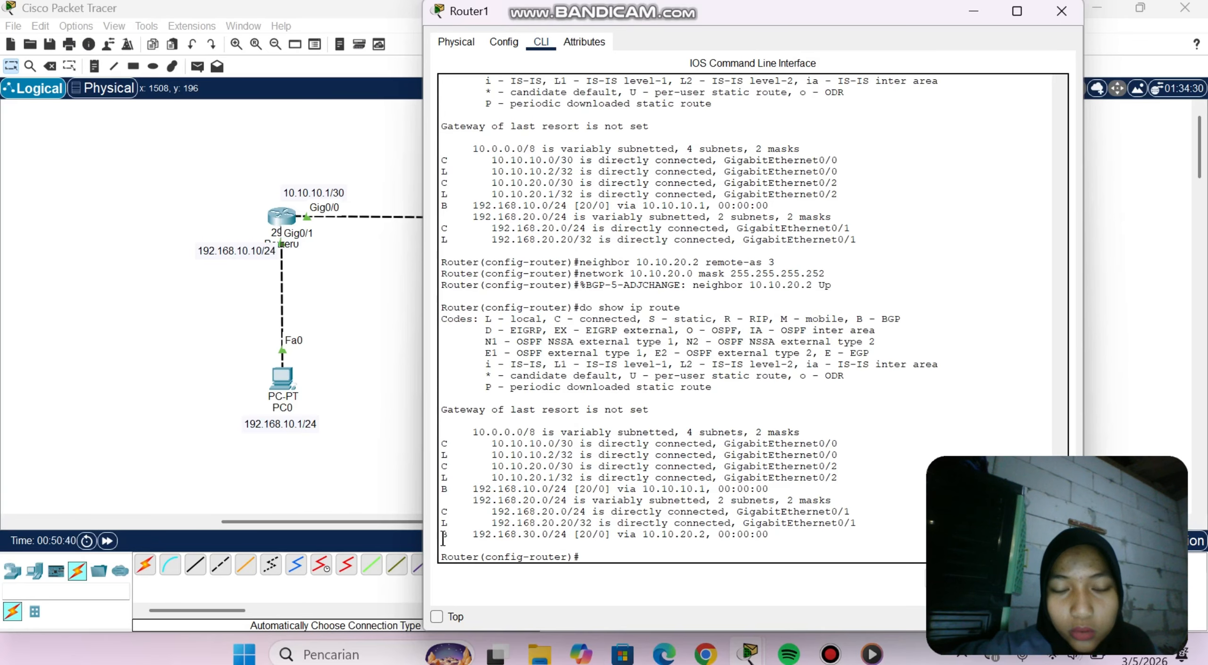
left_click_drag(440, 536, 659, 547)
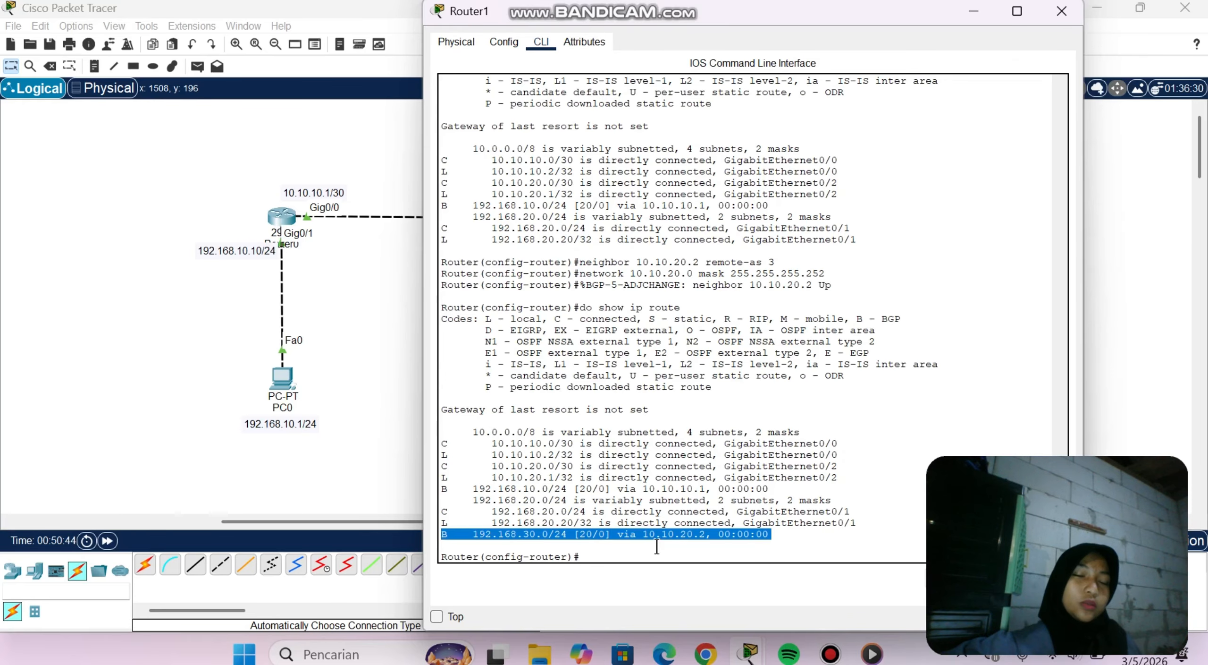
left_click(392, 448)
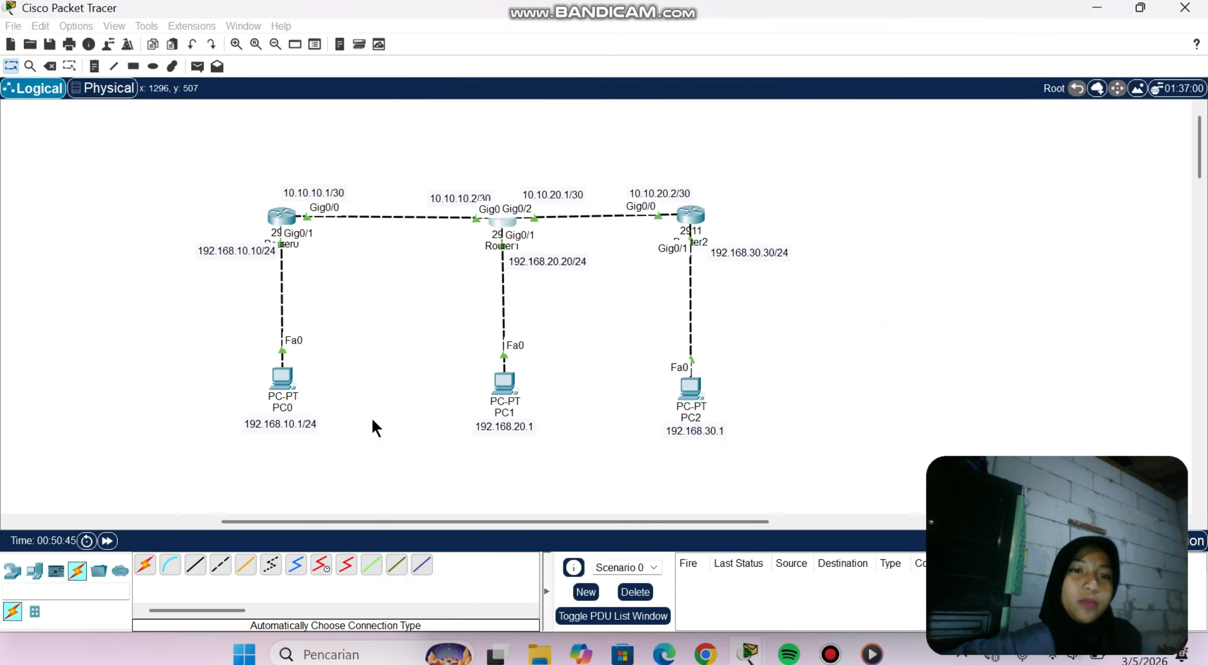
Step: Enter privileged mode on Router0, run "show ip route", highlight the BGP routes to the 192.168.20.0 and 192.168.30.0 LANs, and close its window
left_click(283, 215)
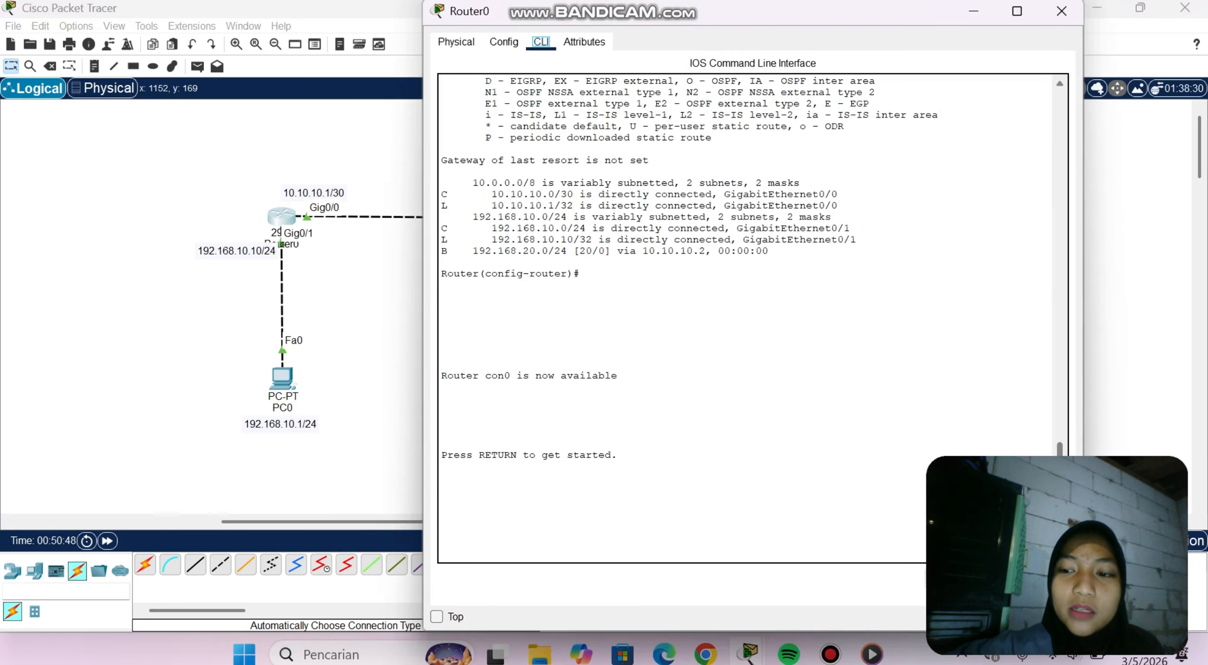
key("Return")
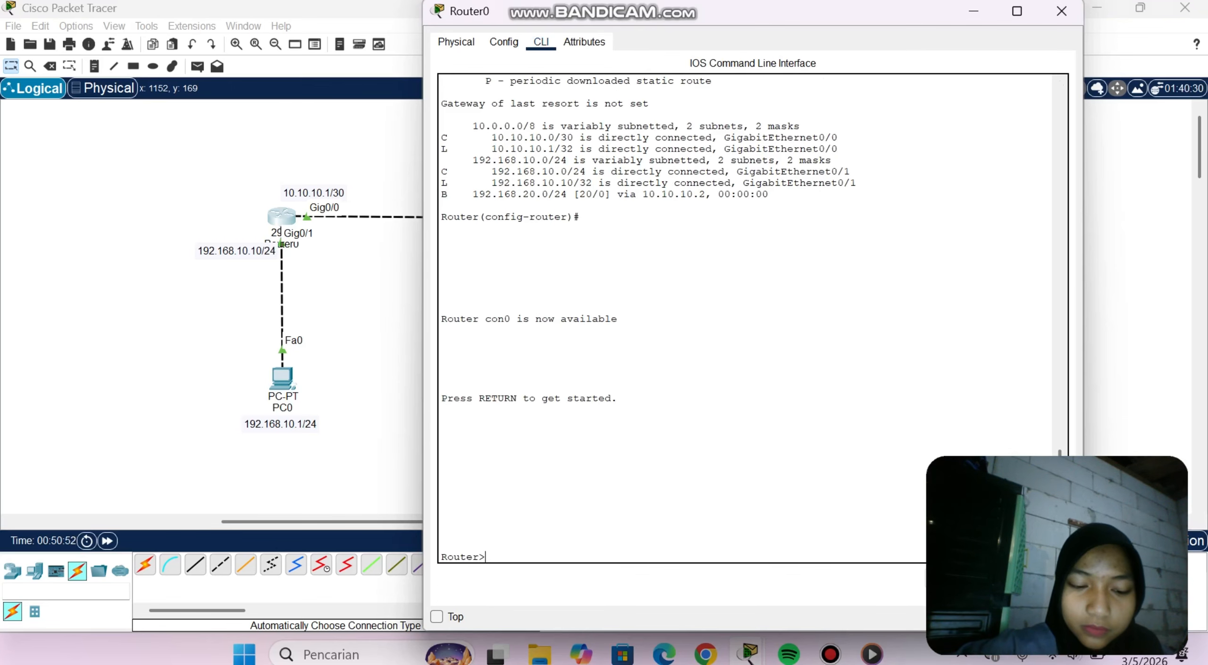
type("en")
key("Return")
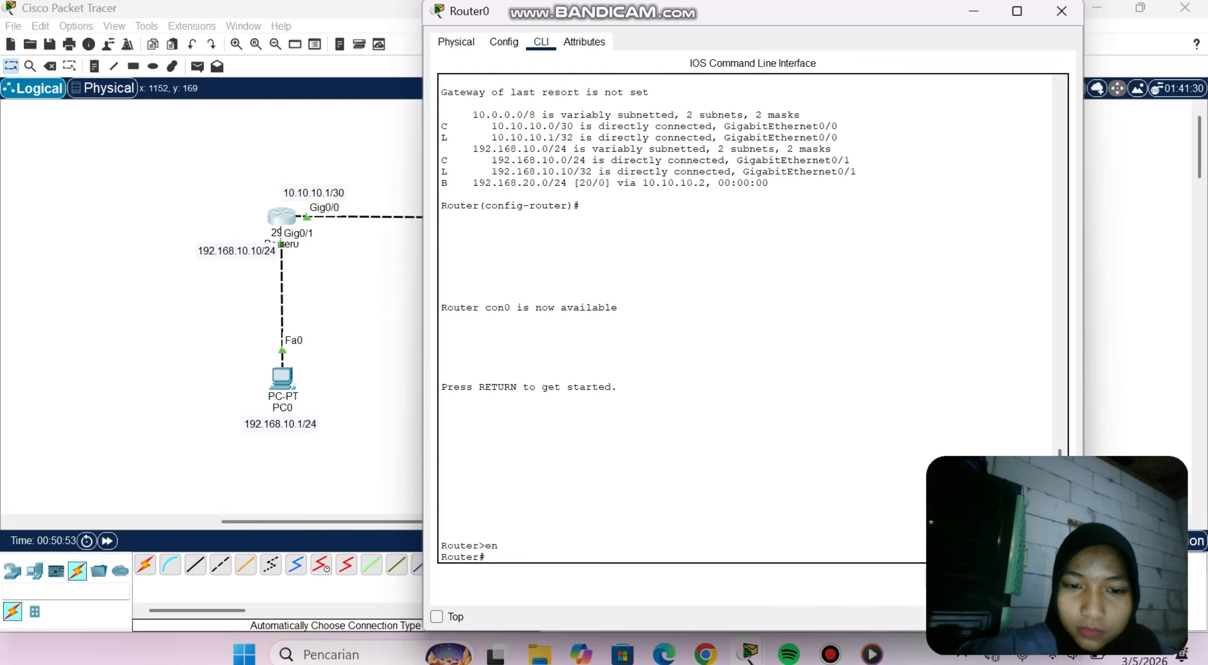
type("show i")
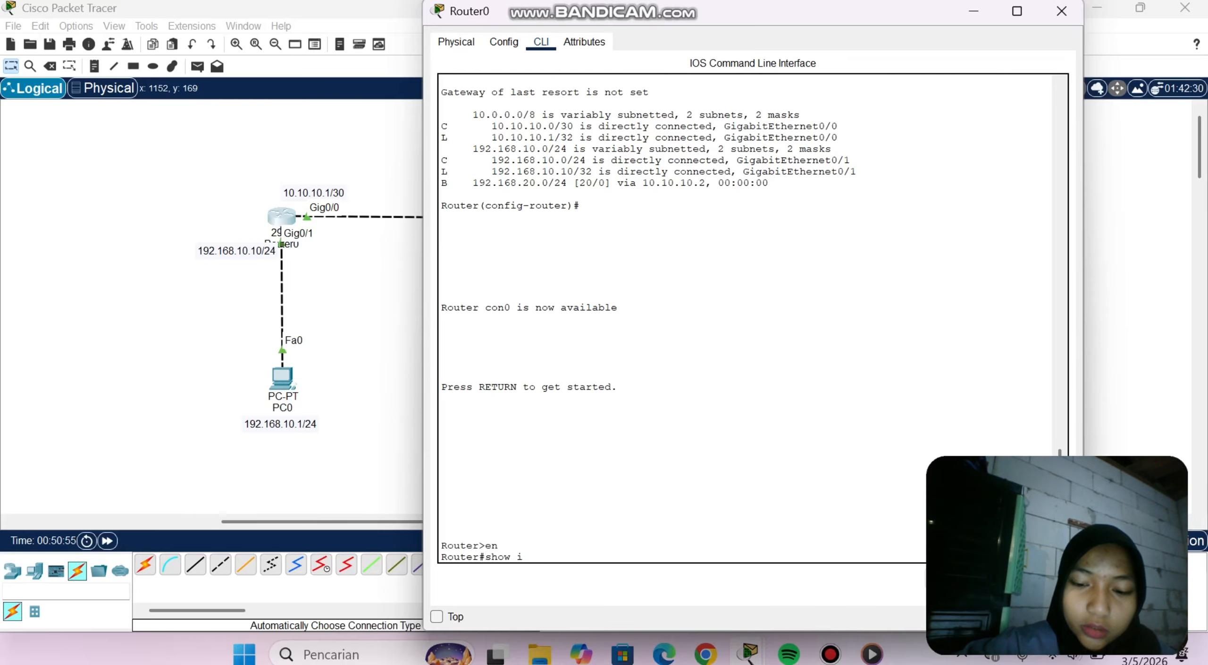
type("p route")
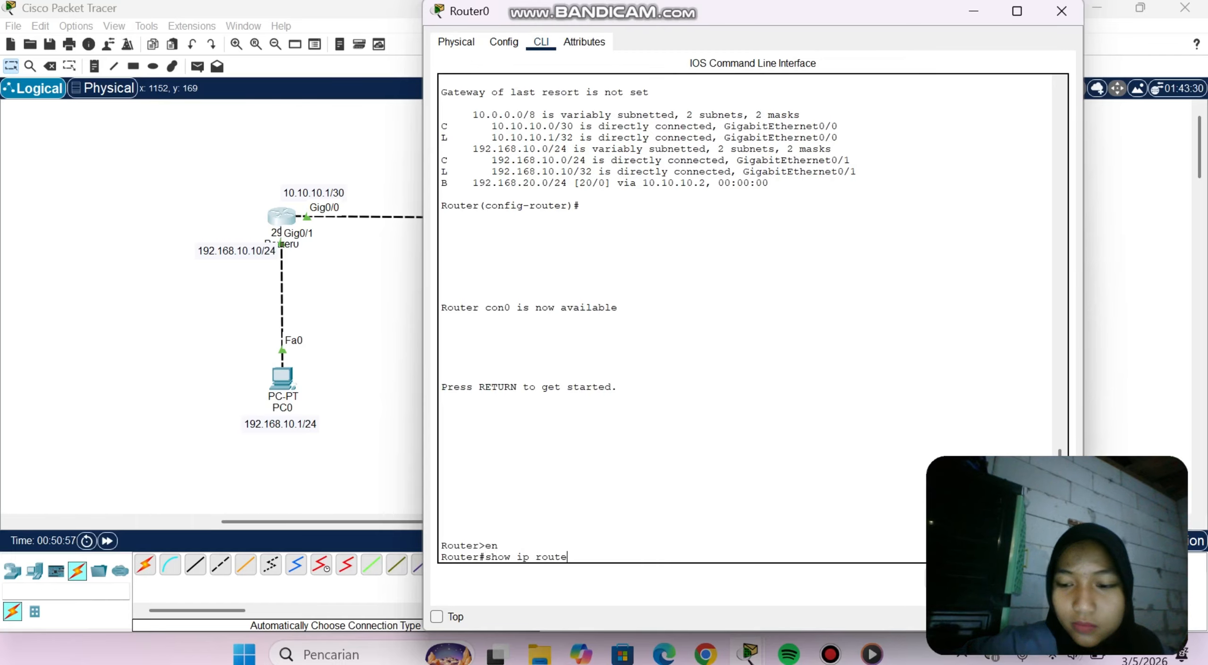
key("Return")
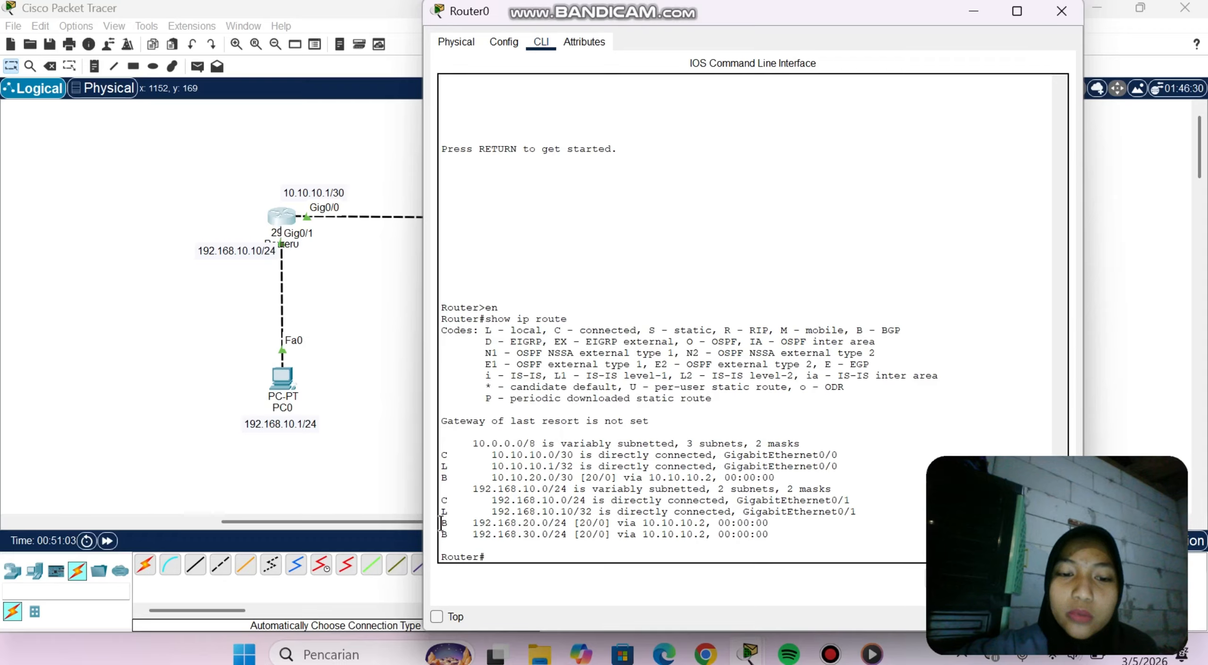
left_click_drag(439, 522, 772, 541)
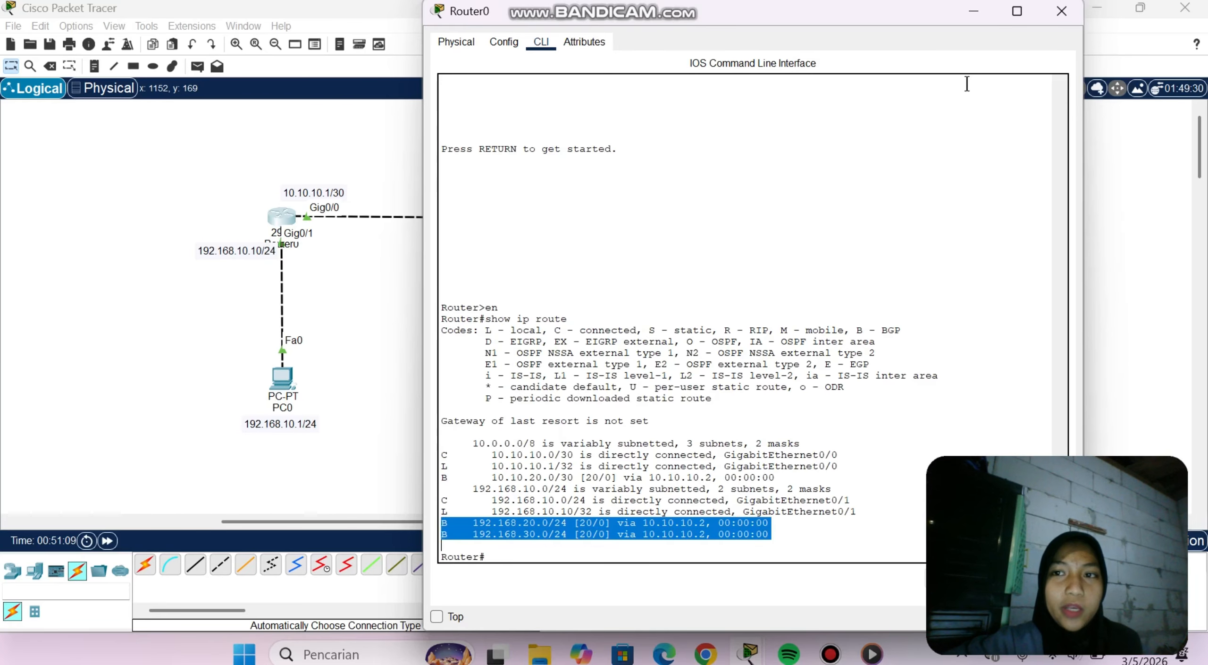
left_click(1047, 21)
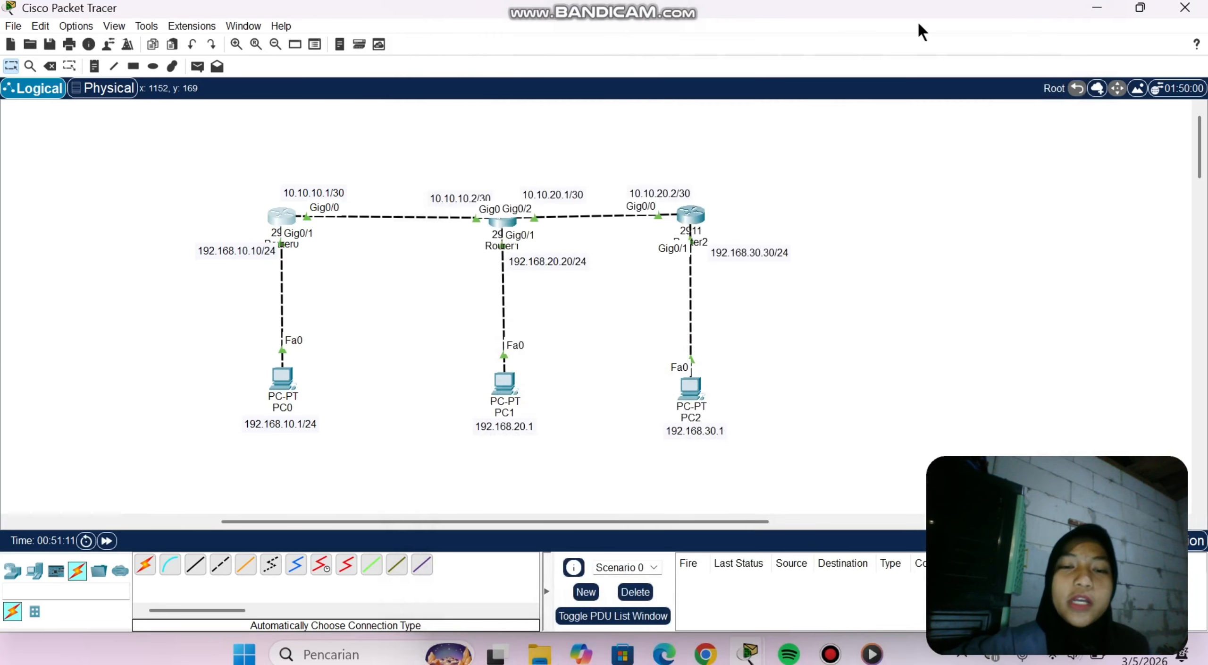
Step: Send a simple PDU from PC1 to PC2 to test connectivity between their LANs
left_click(198, 66)
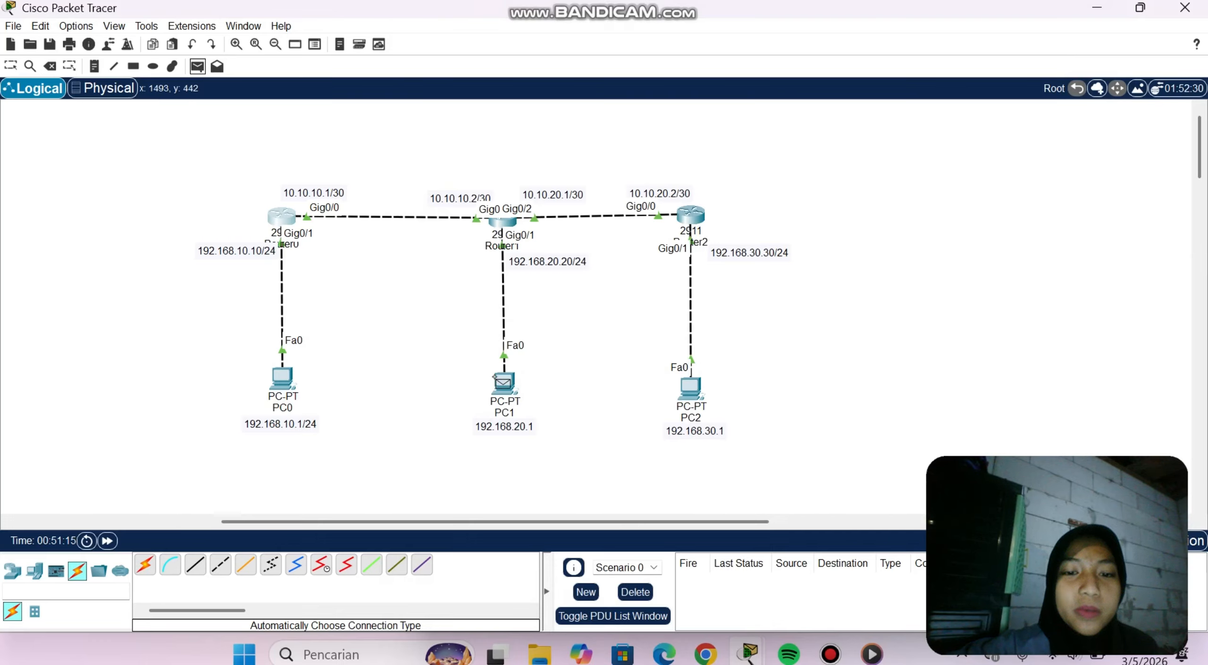
left_click(501, 380)
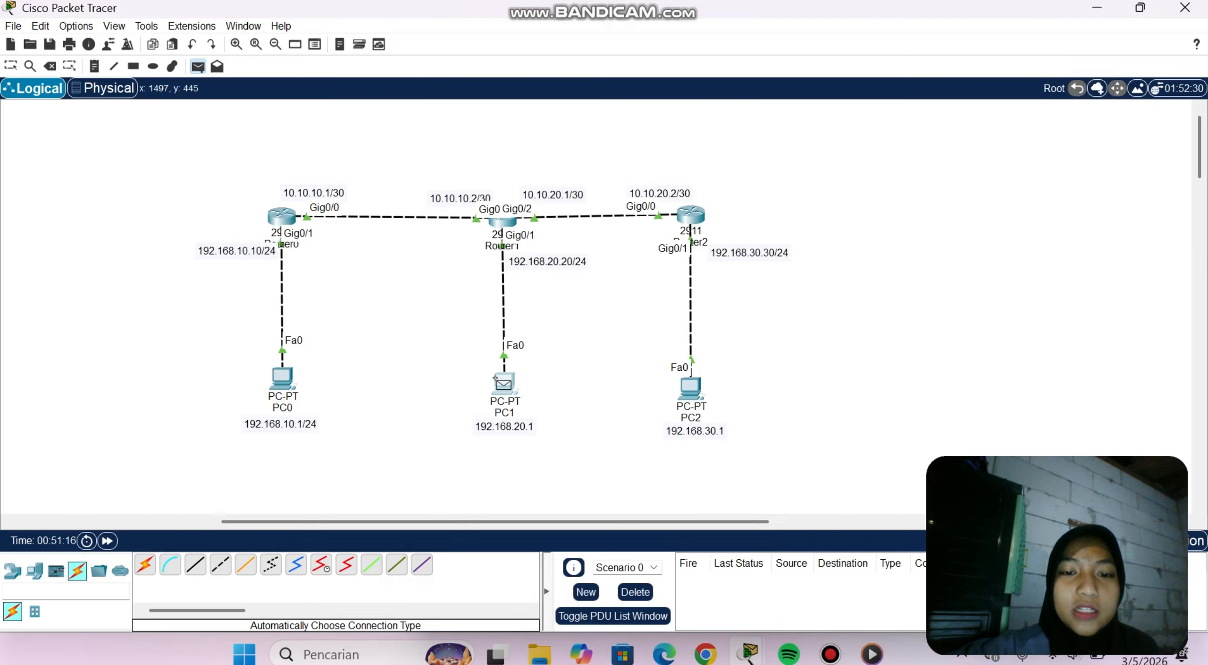
left_click(685, 392)
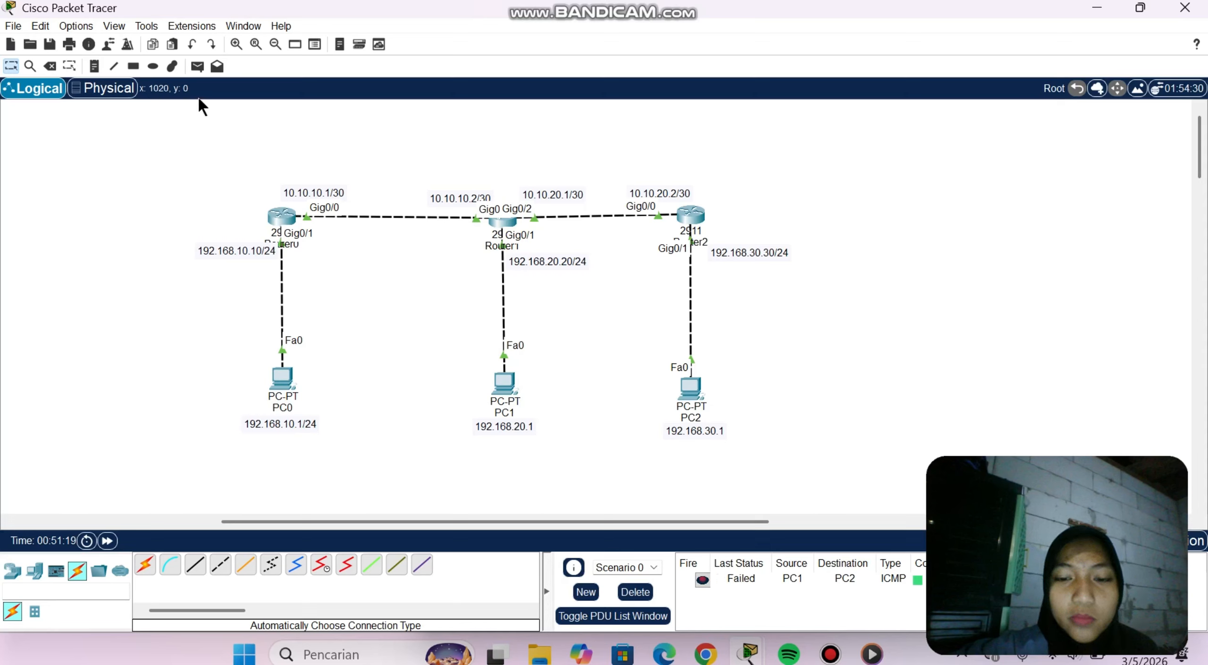
Step: Send another simple PDU from PC1 to PC2 to retest connectivity between their LANs
left_click(198, 67)
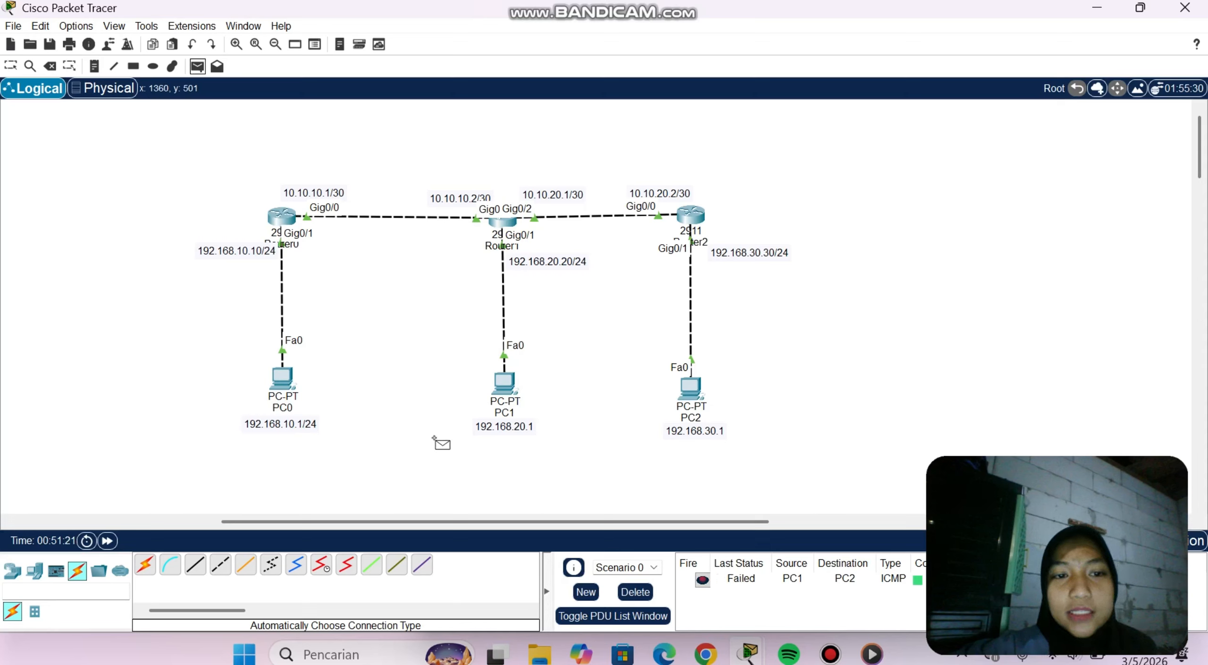
left_click(504, 381)
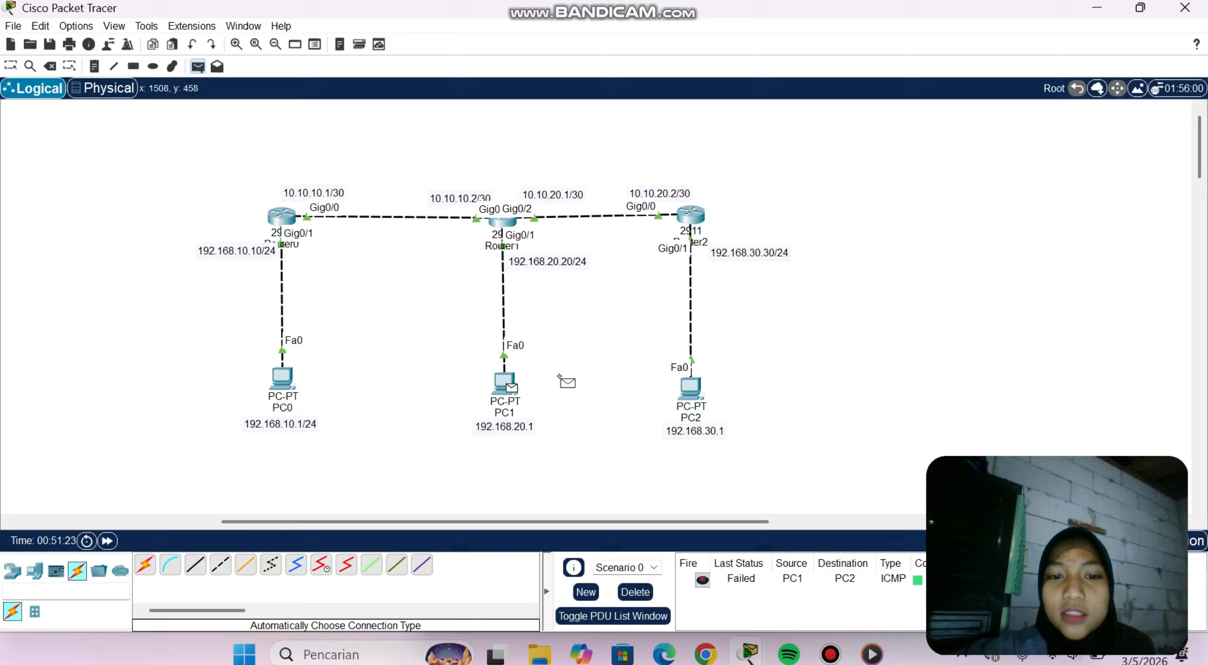
left_click(682, 391)
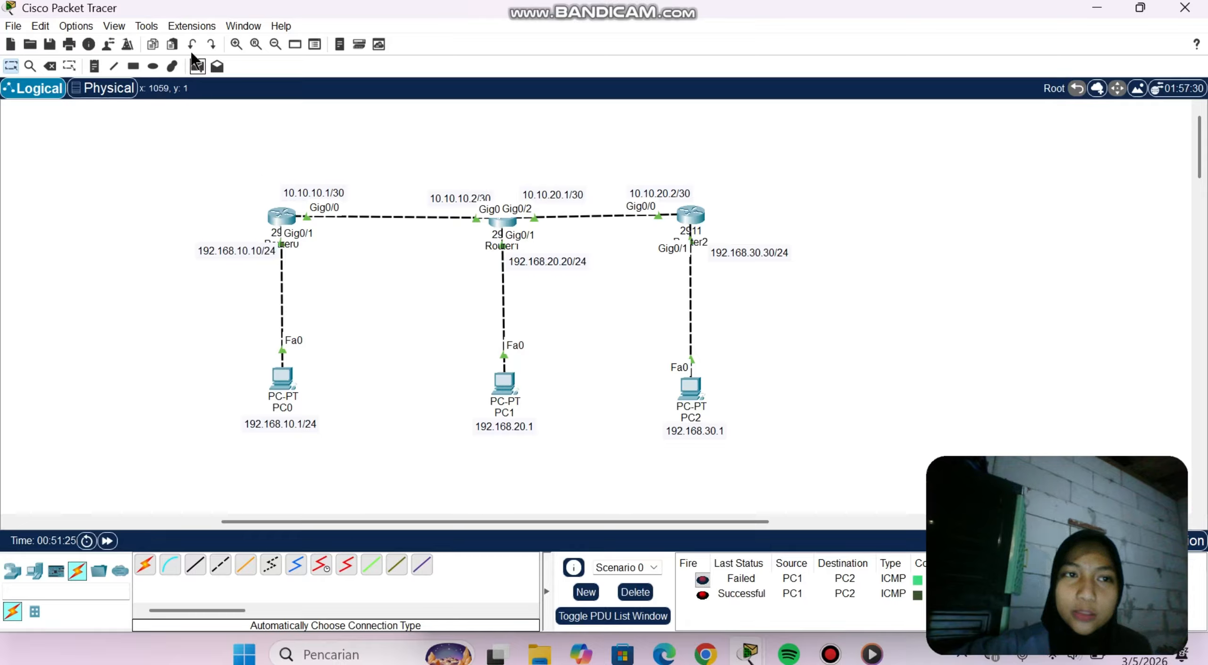
Step: Send a simple PDU from PC2 to PC0 to test connectivity between the 192.168.30.0 and 192.168.10.0 LANs
left_click(196, 65)
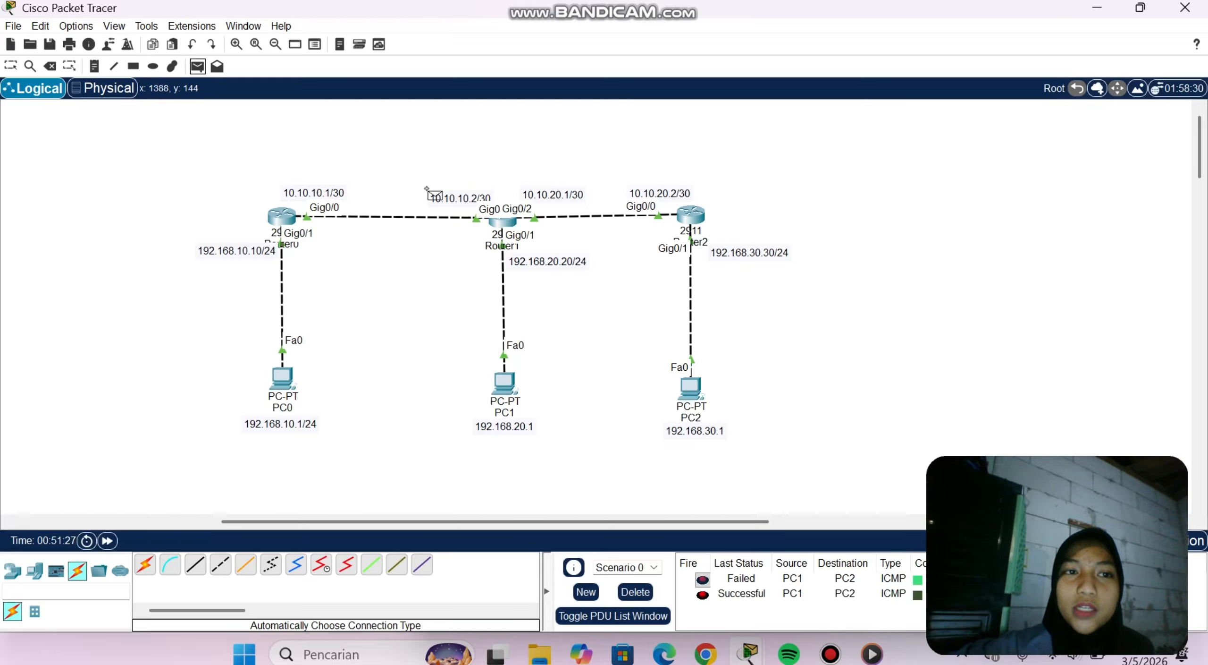
left_click(691, 387)
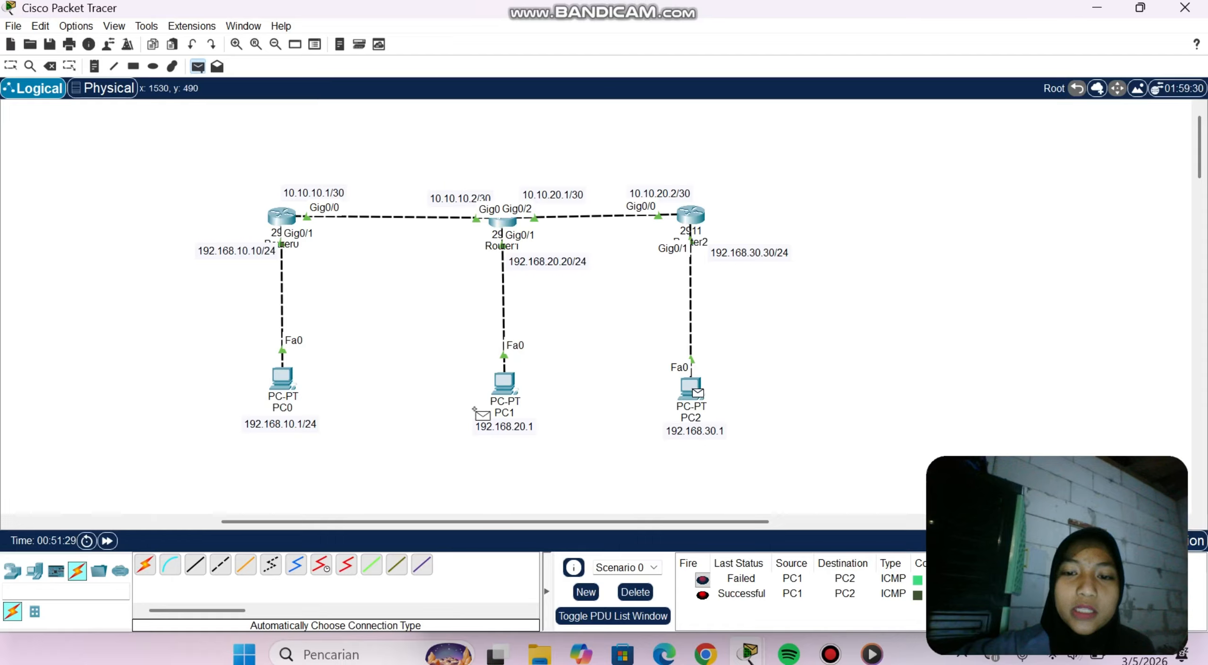
left_click(282, 379)
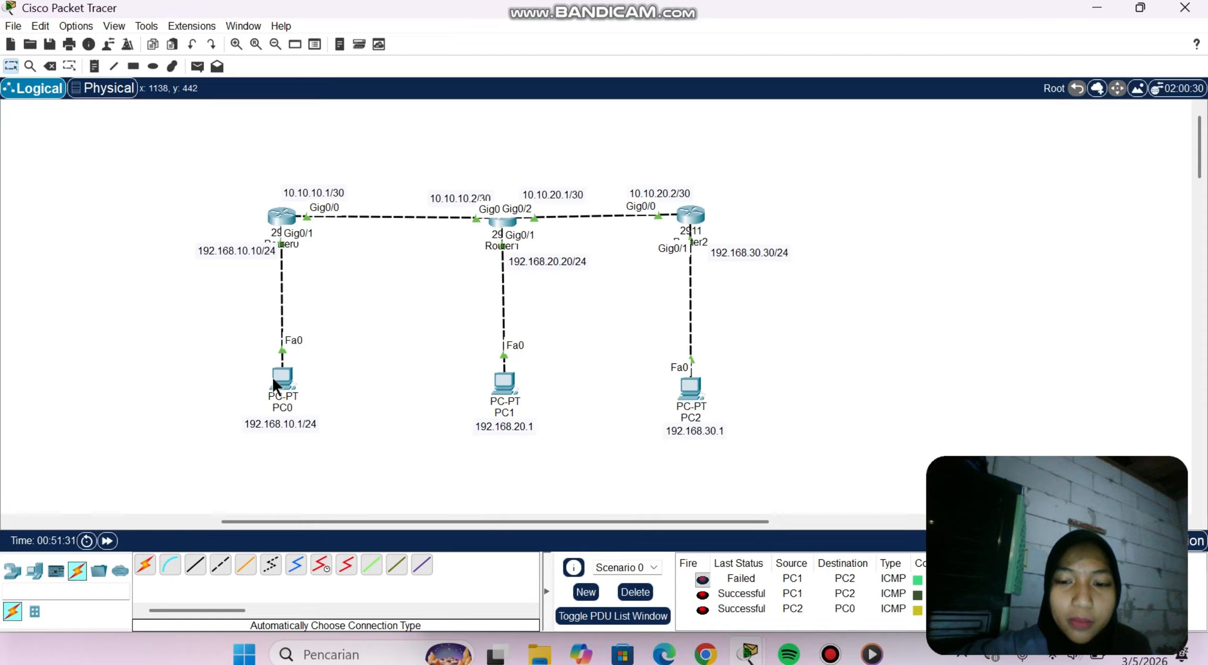
Step: Send a simple PDU from PC2 to PC1 to test connectivity in the reverse direction
left_click(197, 66)
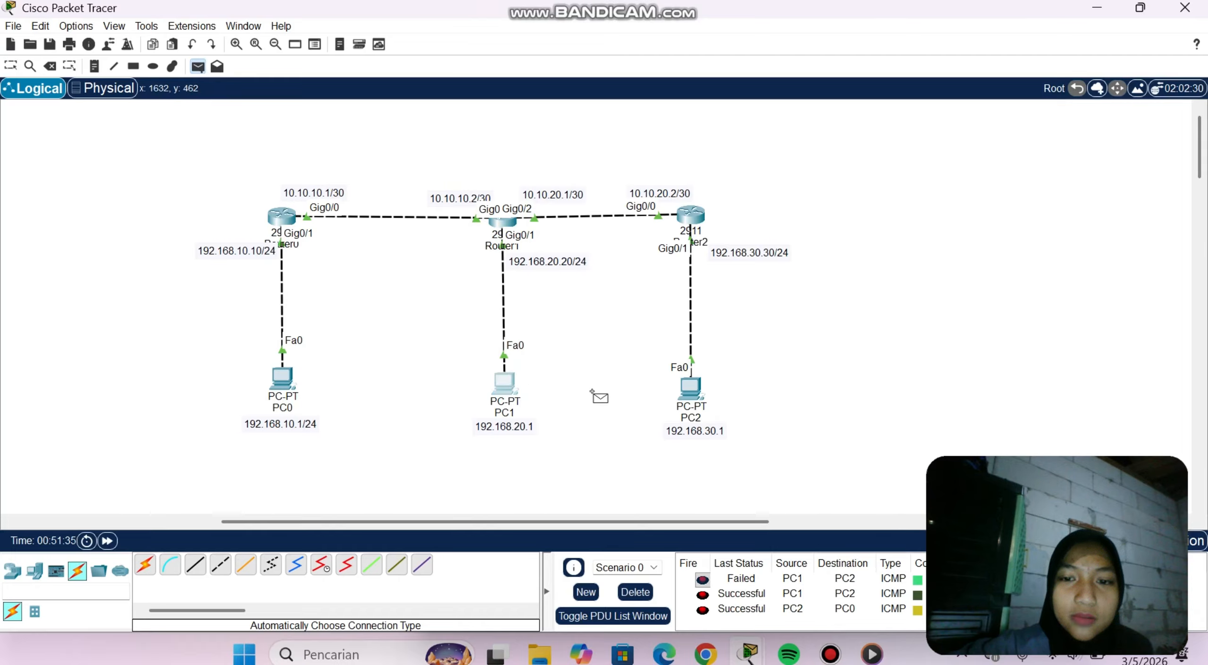
left_click(690, 387)
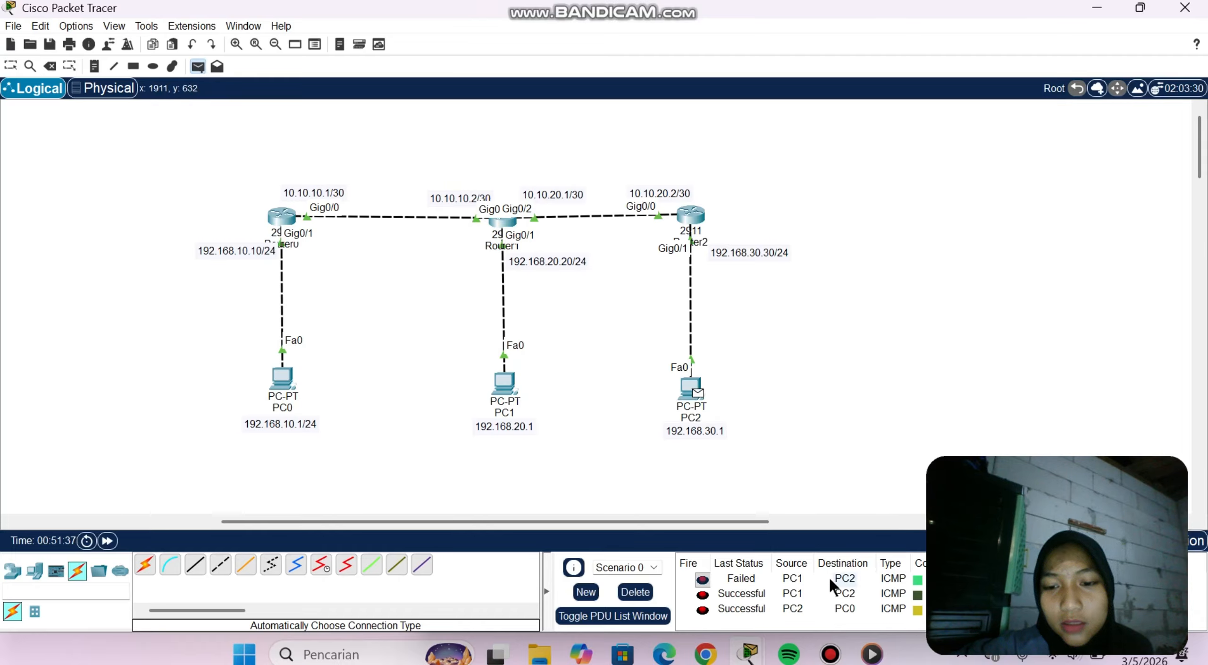
left_click(504, 384)
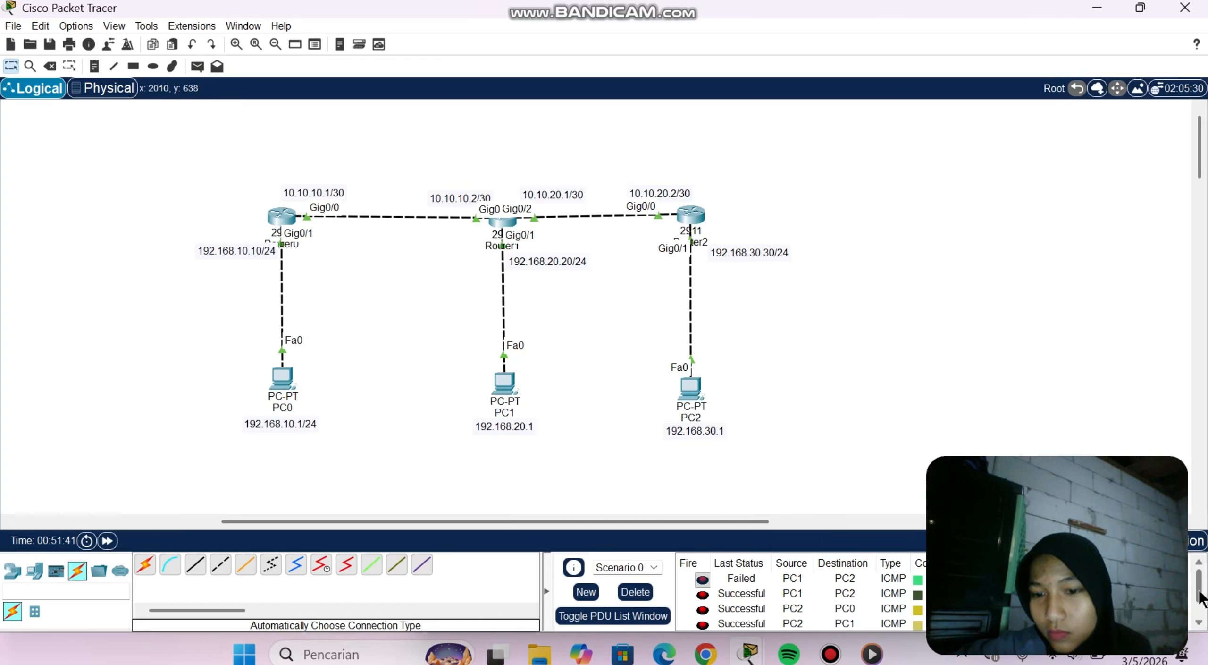
Step: Review the last entries in the PDU list and delete Scenario 0 to clear its test results
left_click(1198, 624)
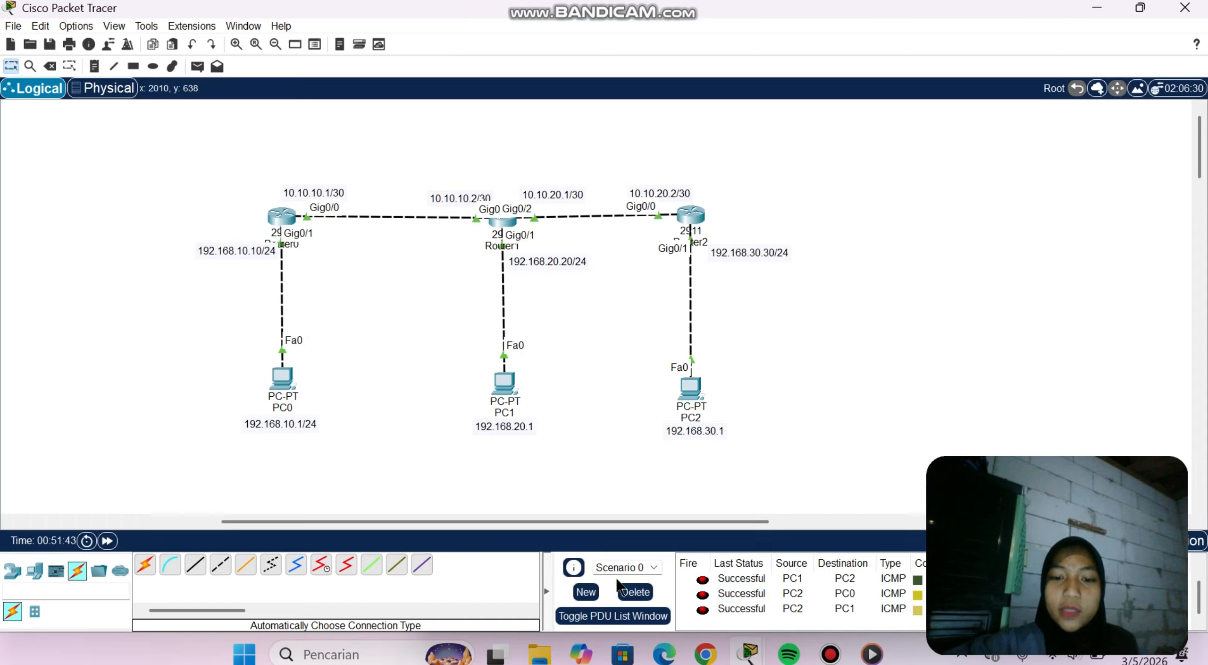
left_click(635, 592)
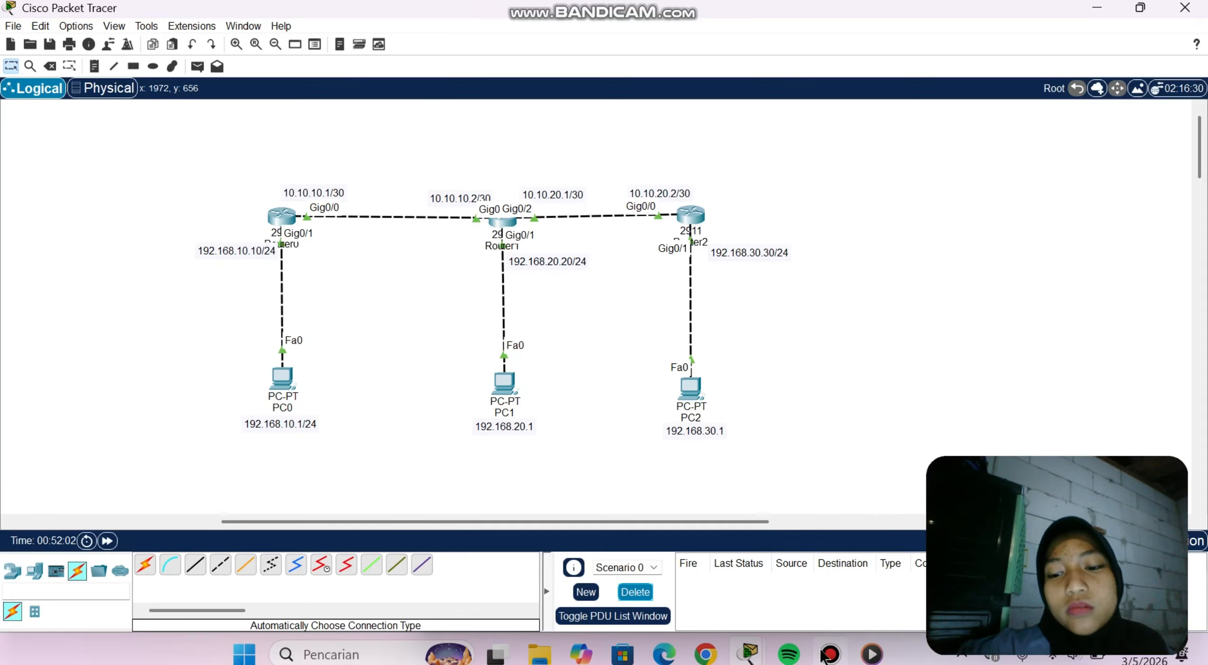
left_click(824, 655)
left_click(534, 74)
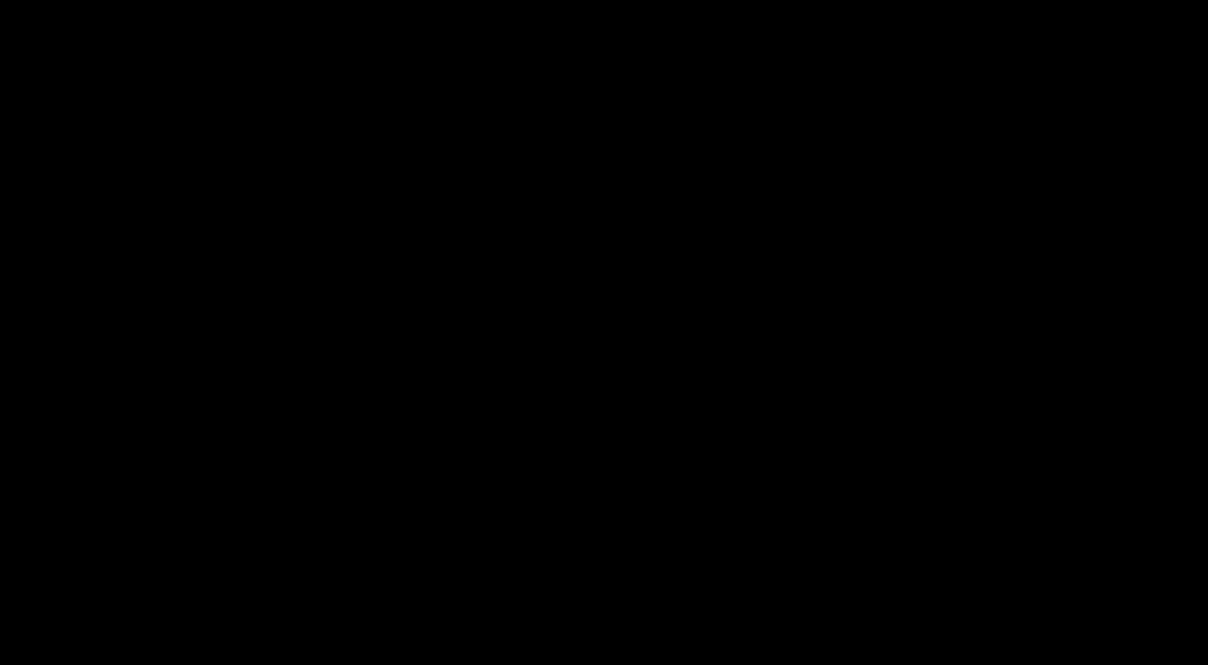